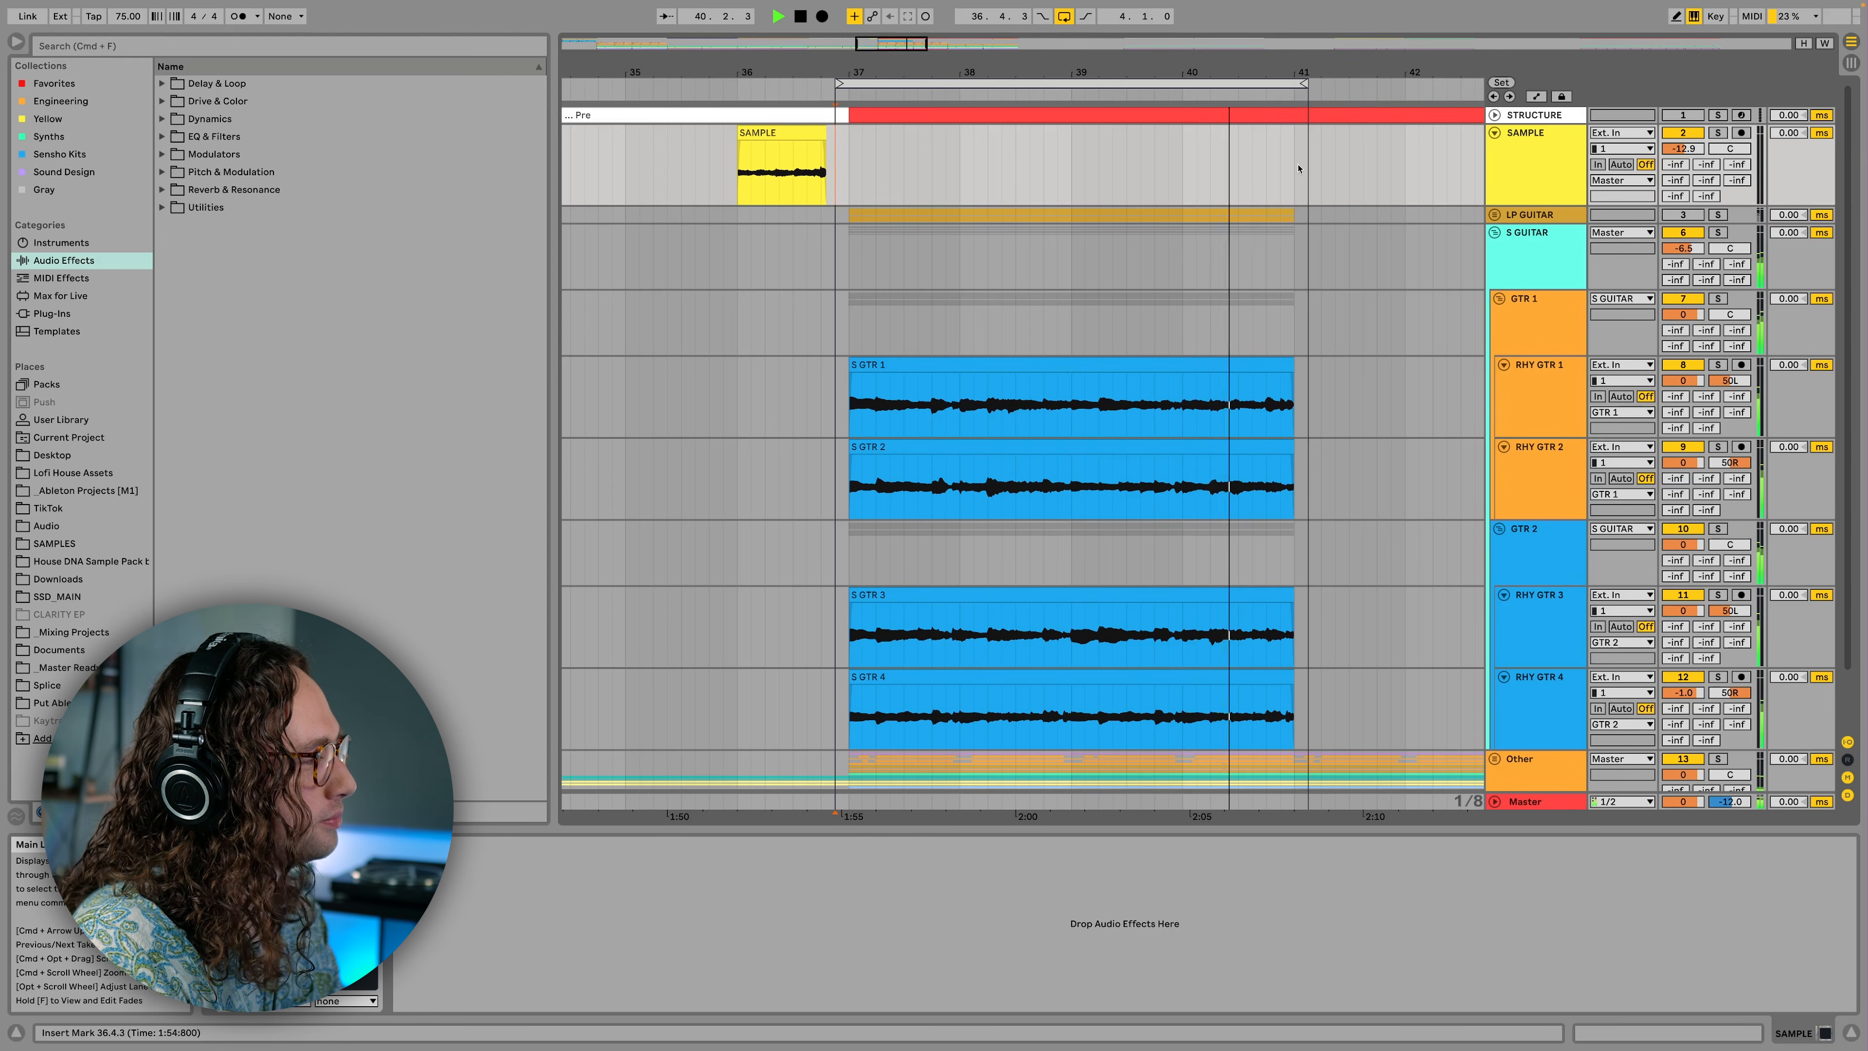
# - Play the section from just before bar 37 to compare the GTR 1 and GTR 2 guitar pairs in solo
pyautogui.press('space')
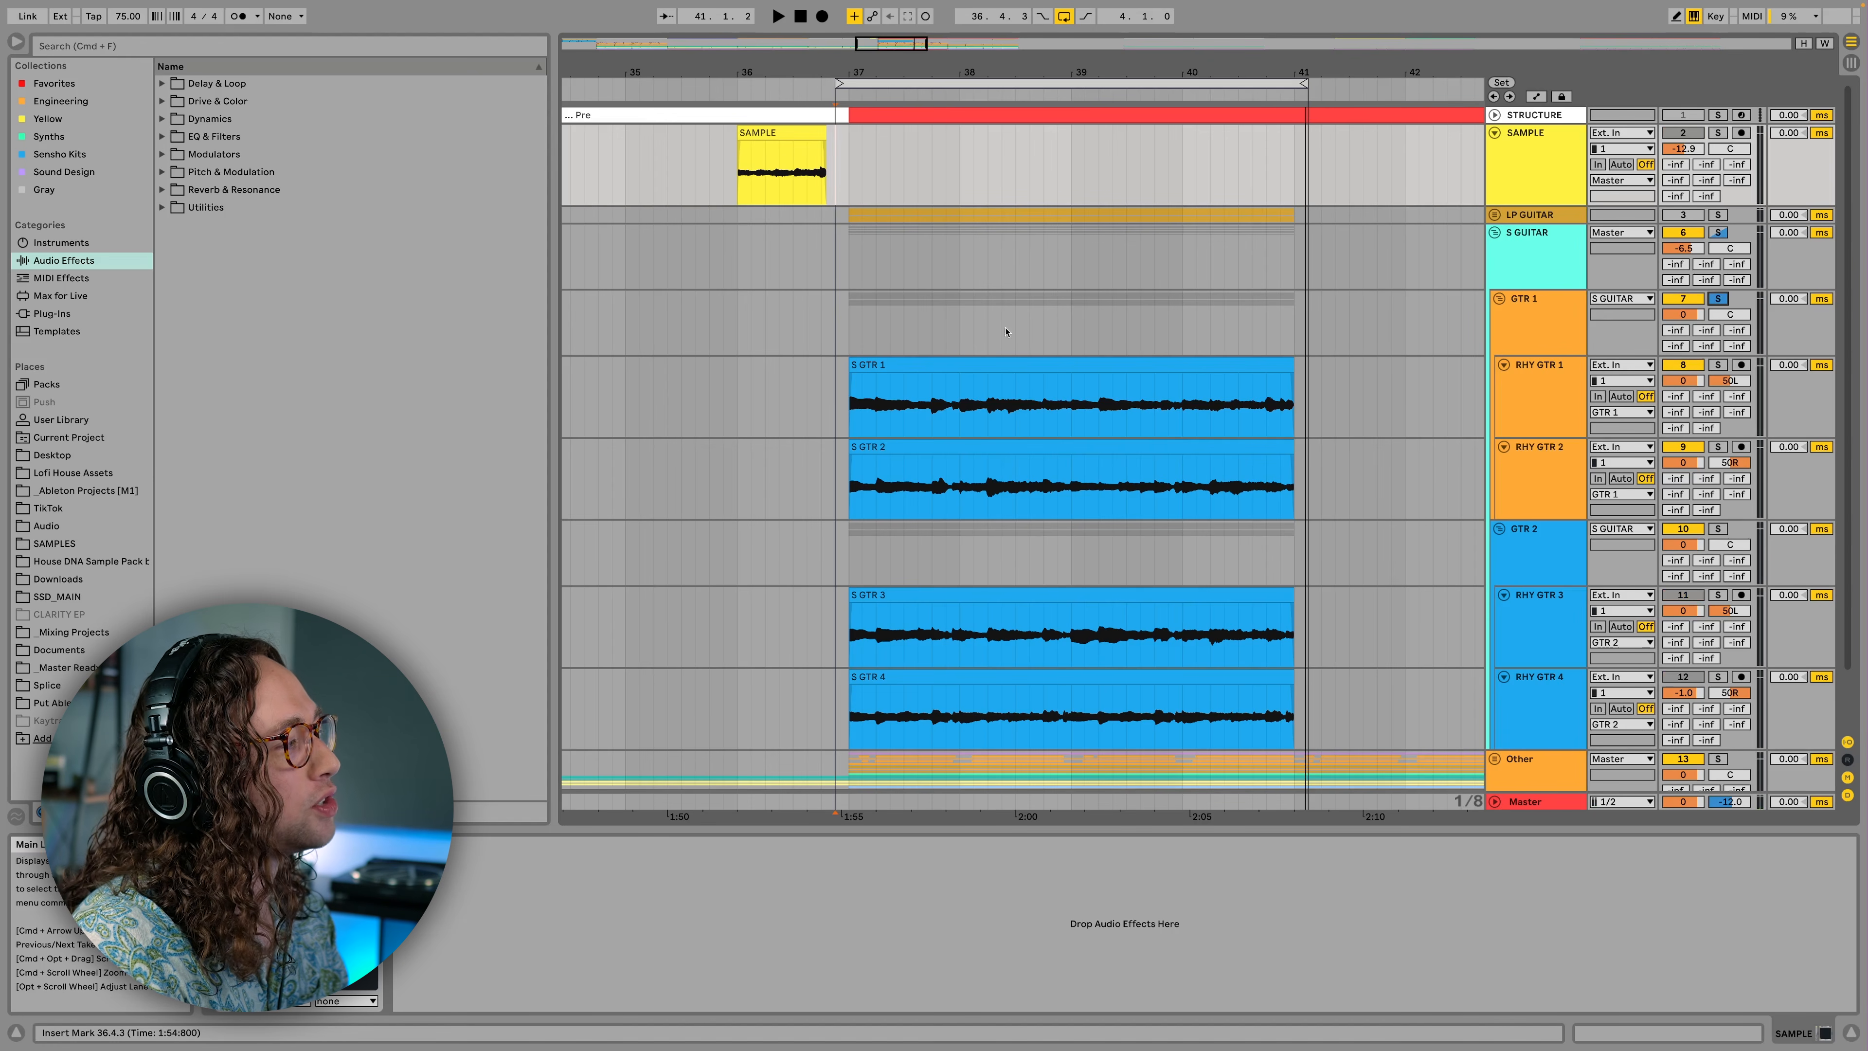
pyautogui.click(840, 323)
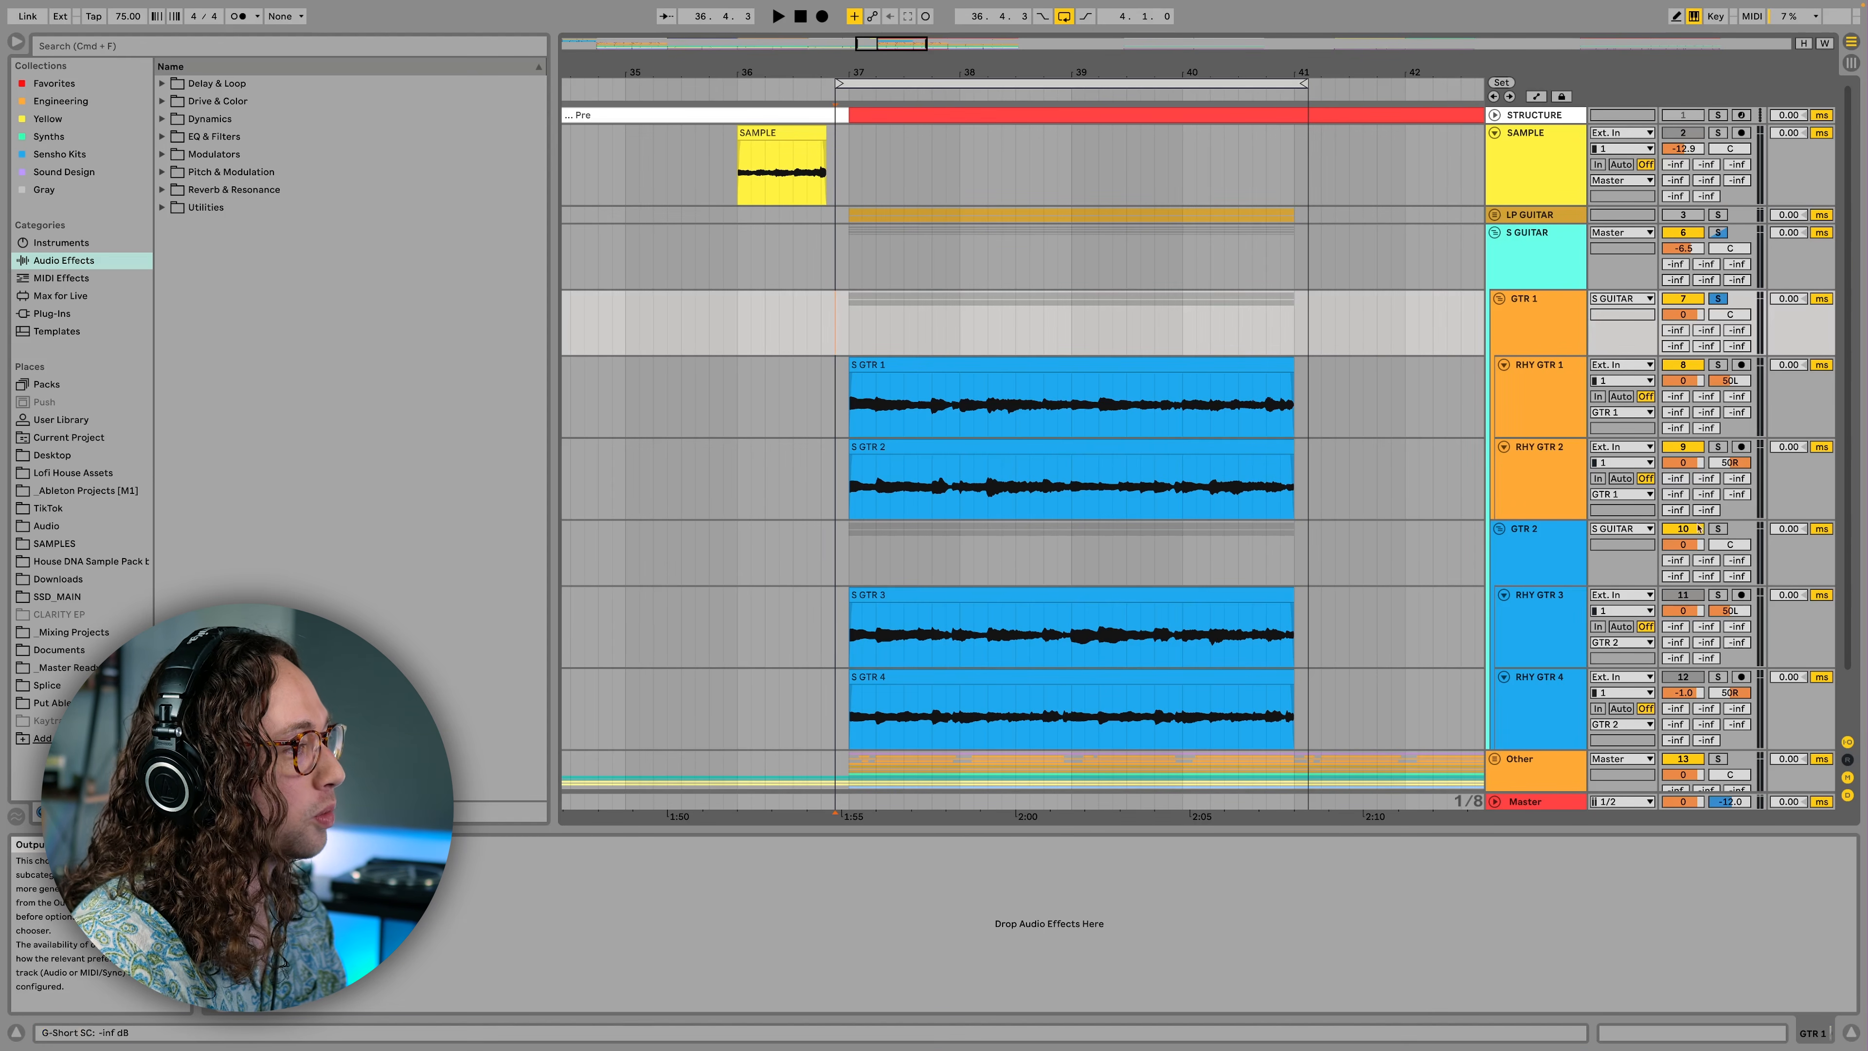
pyautogui.press('space')
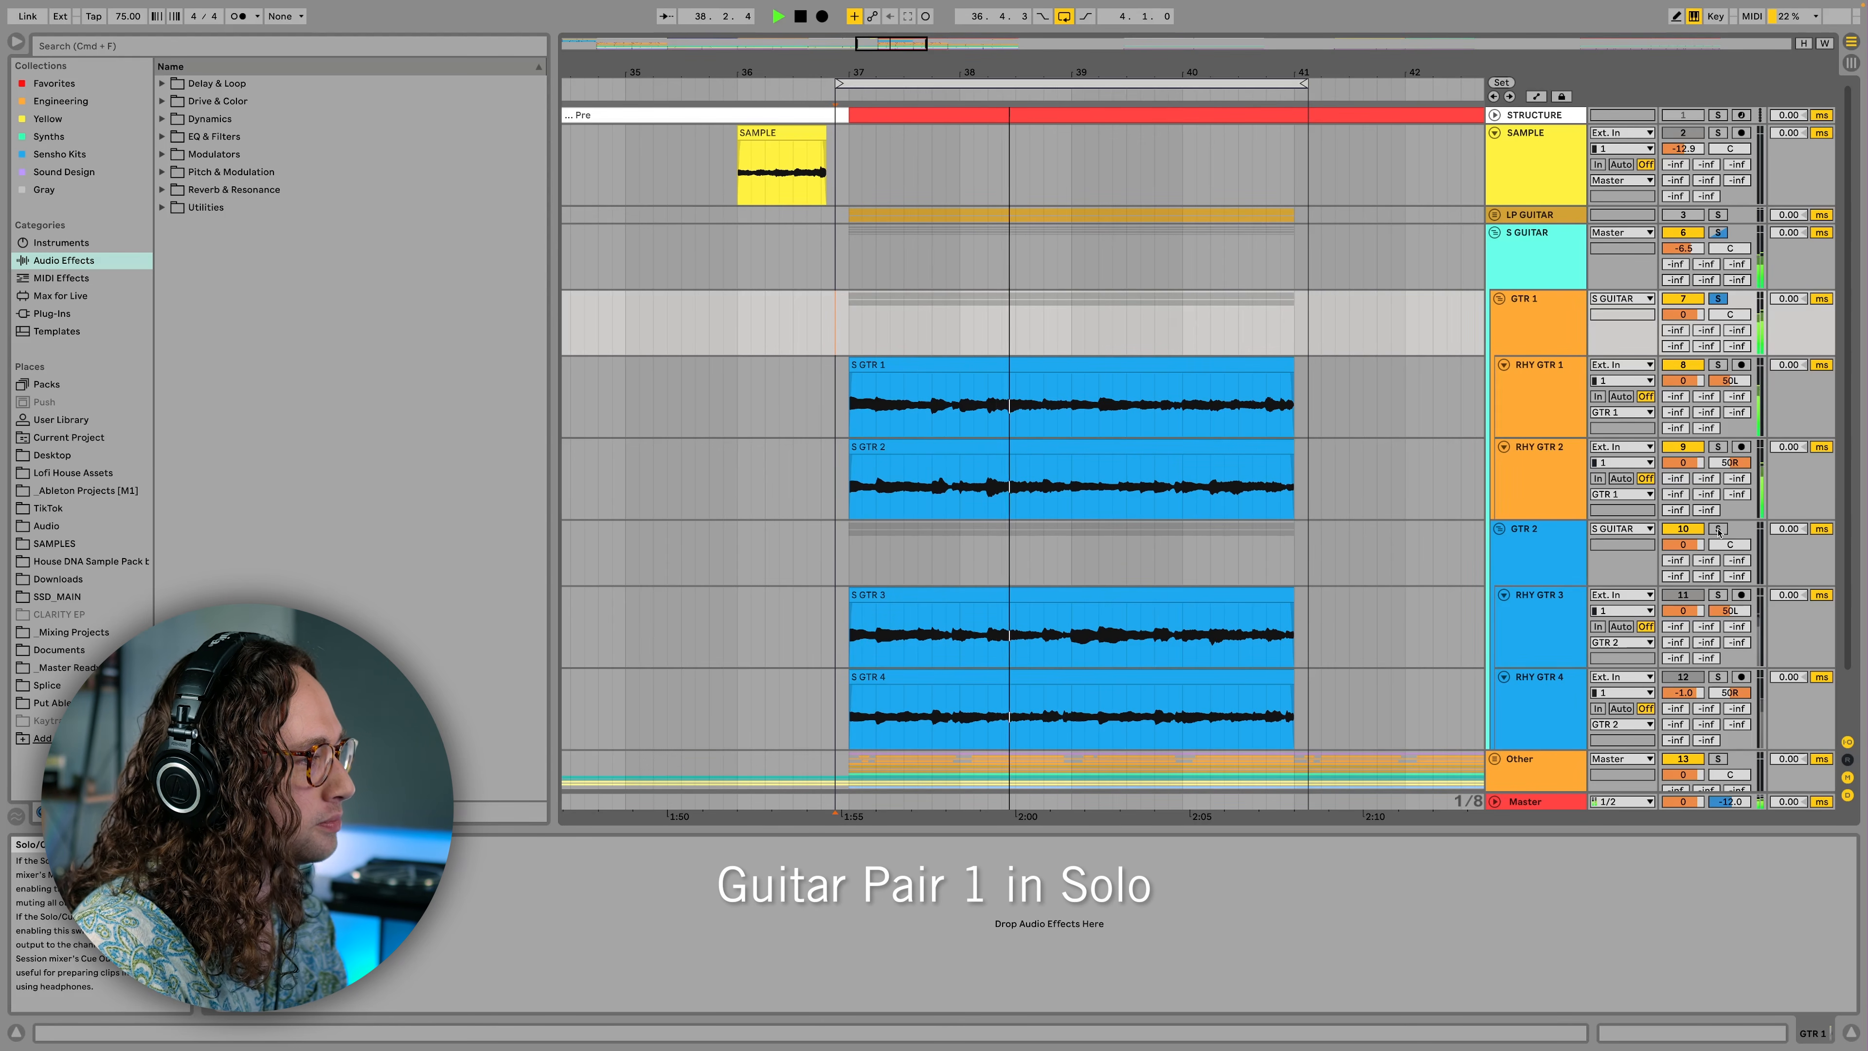
pyautogui.click(1719, 529)
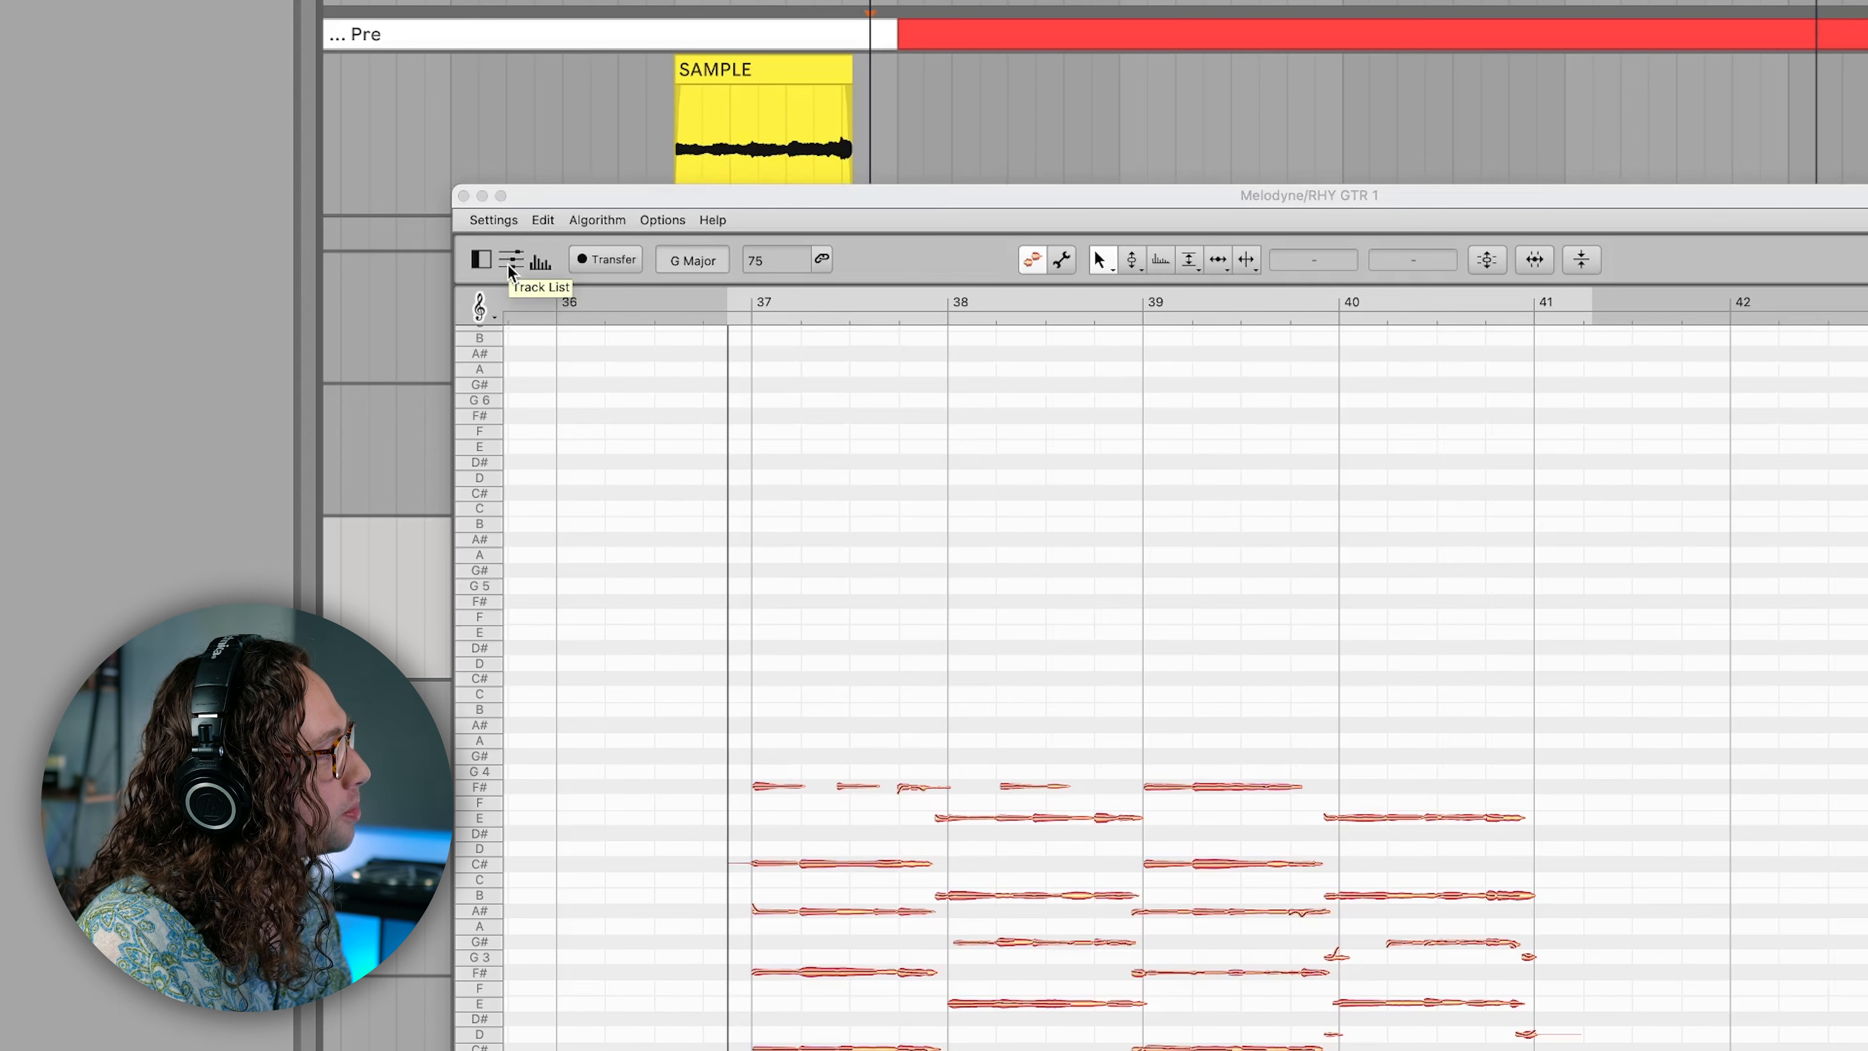
# - Show the track list and the Sound Editor's harmonics for RHY GTR 1 in Melodyne
pyautogui.click(322, 103)
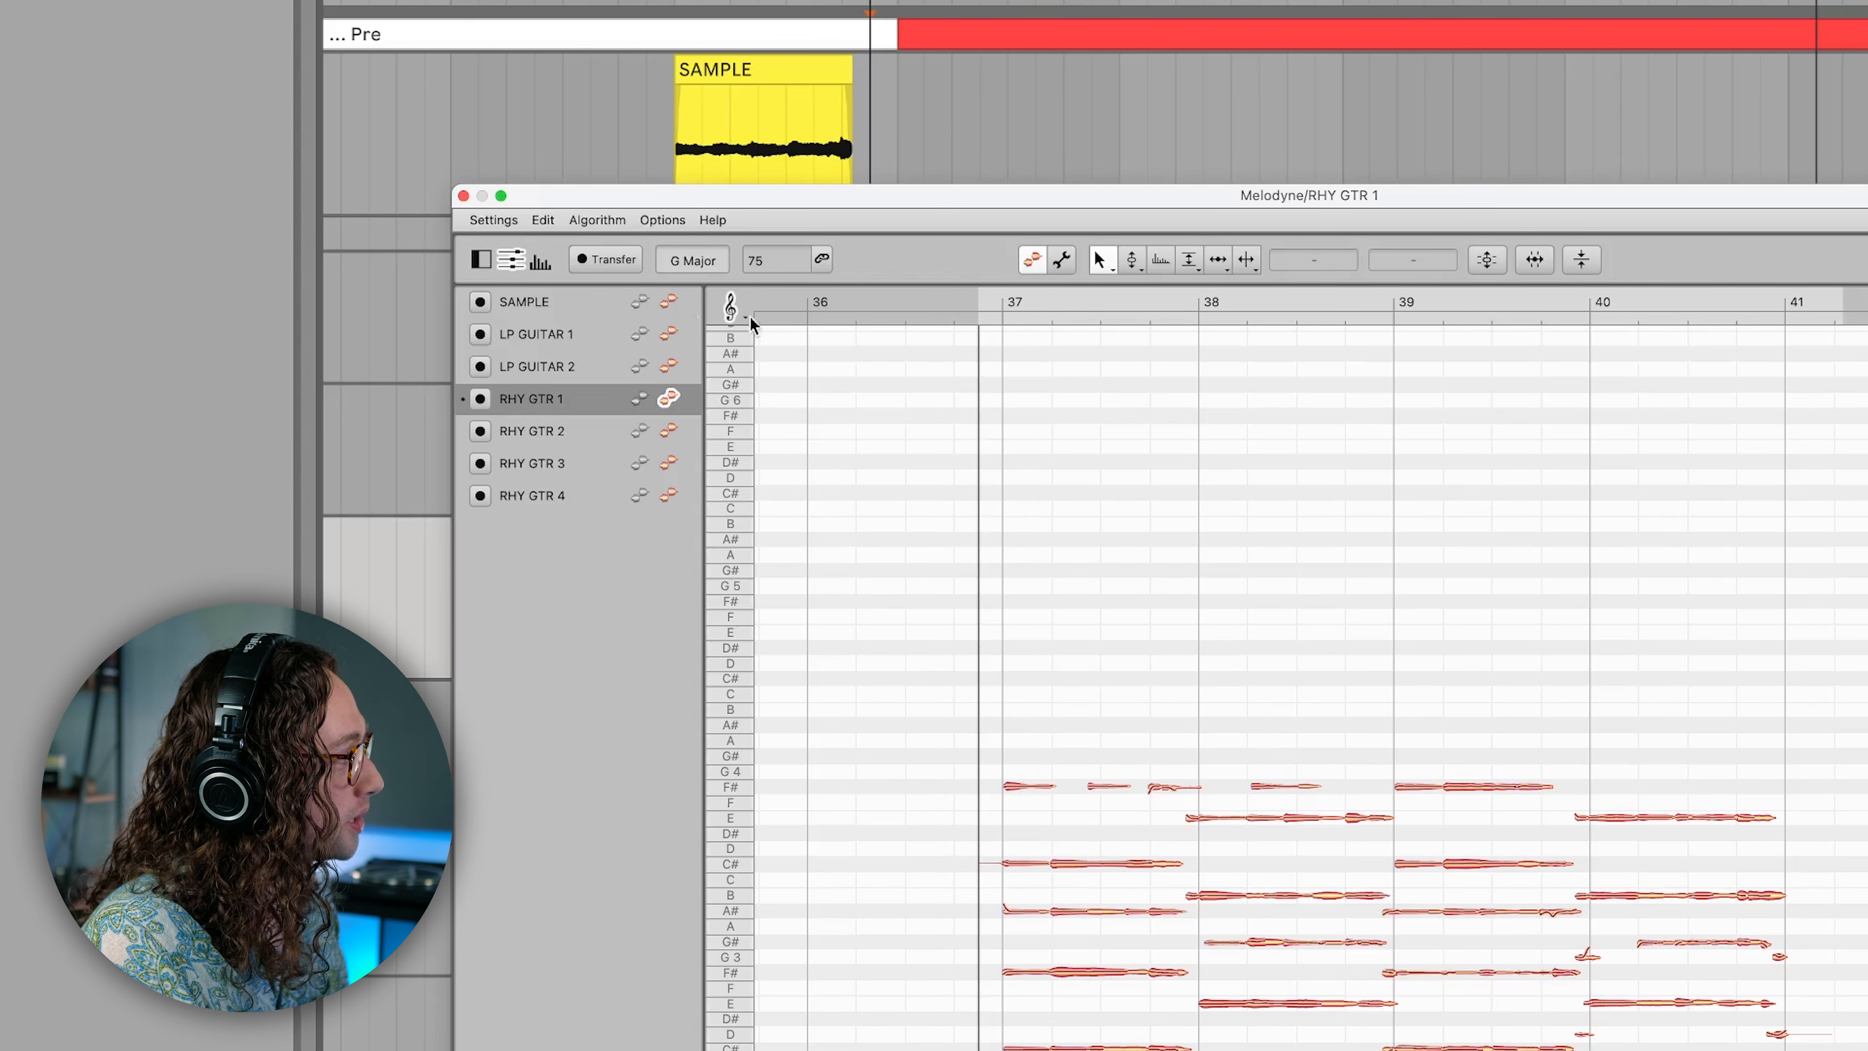
pyautogui.click(544, 276)
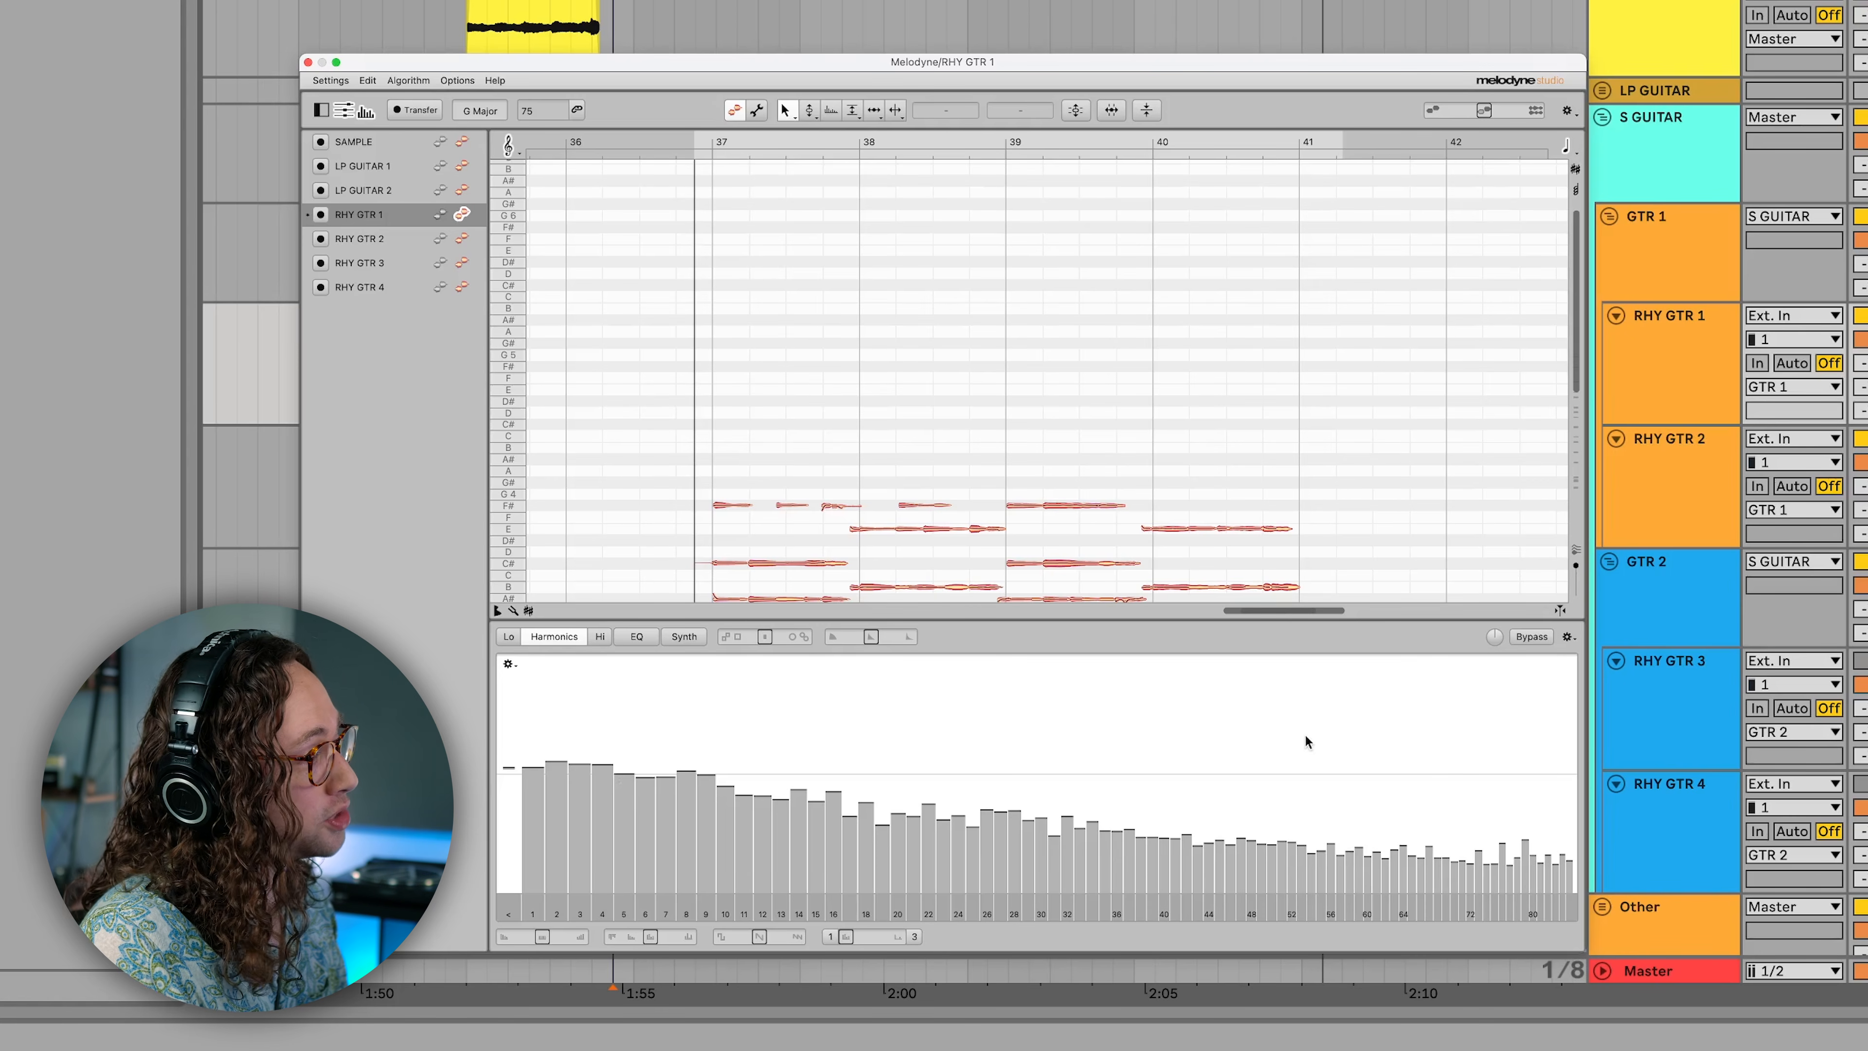
pyautogui.scroll(-5, 1028, 485)
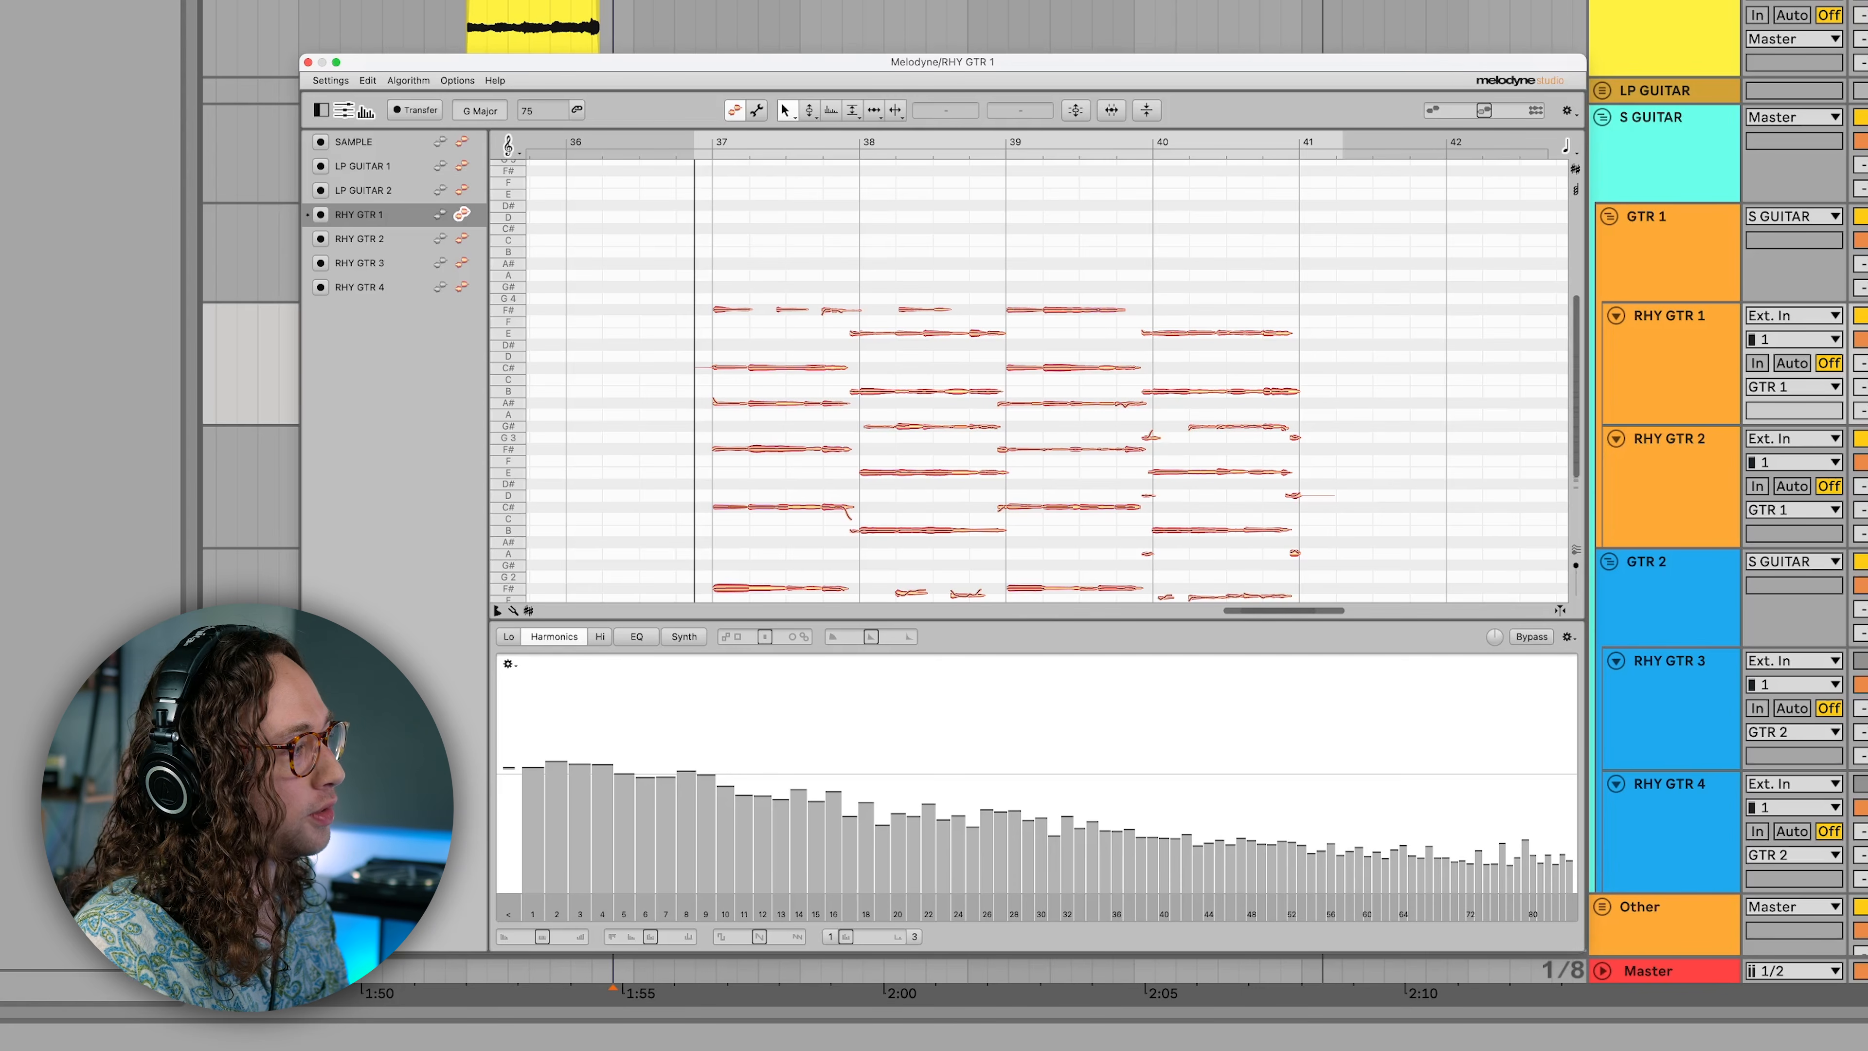
# - Play RHY GTR 1 to examine how its harmonics respond, and look through the spectrum editing options
pyautogui.press('space')
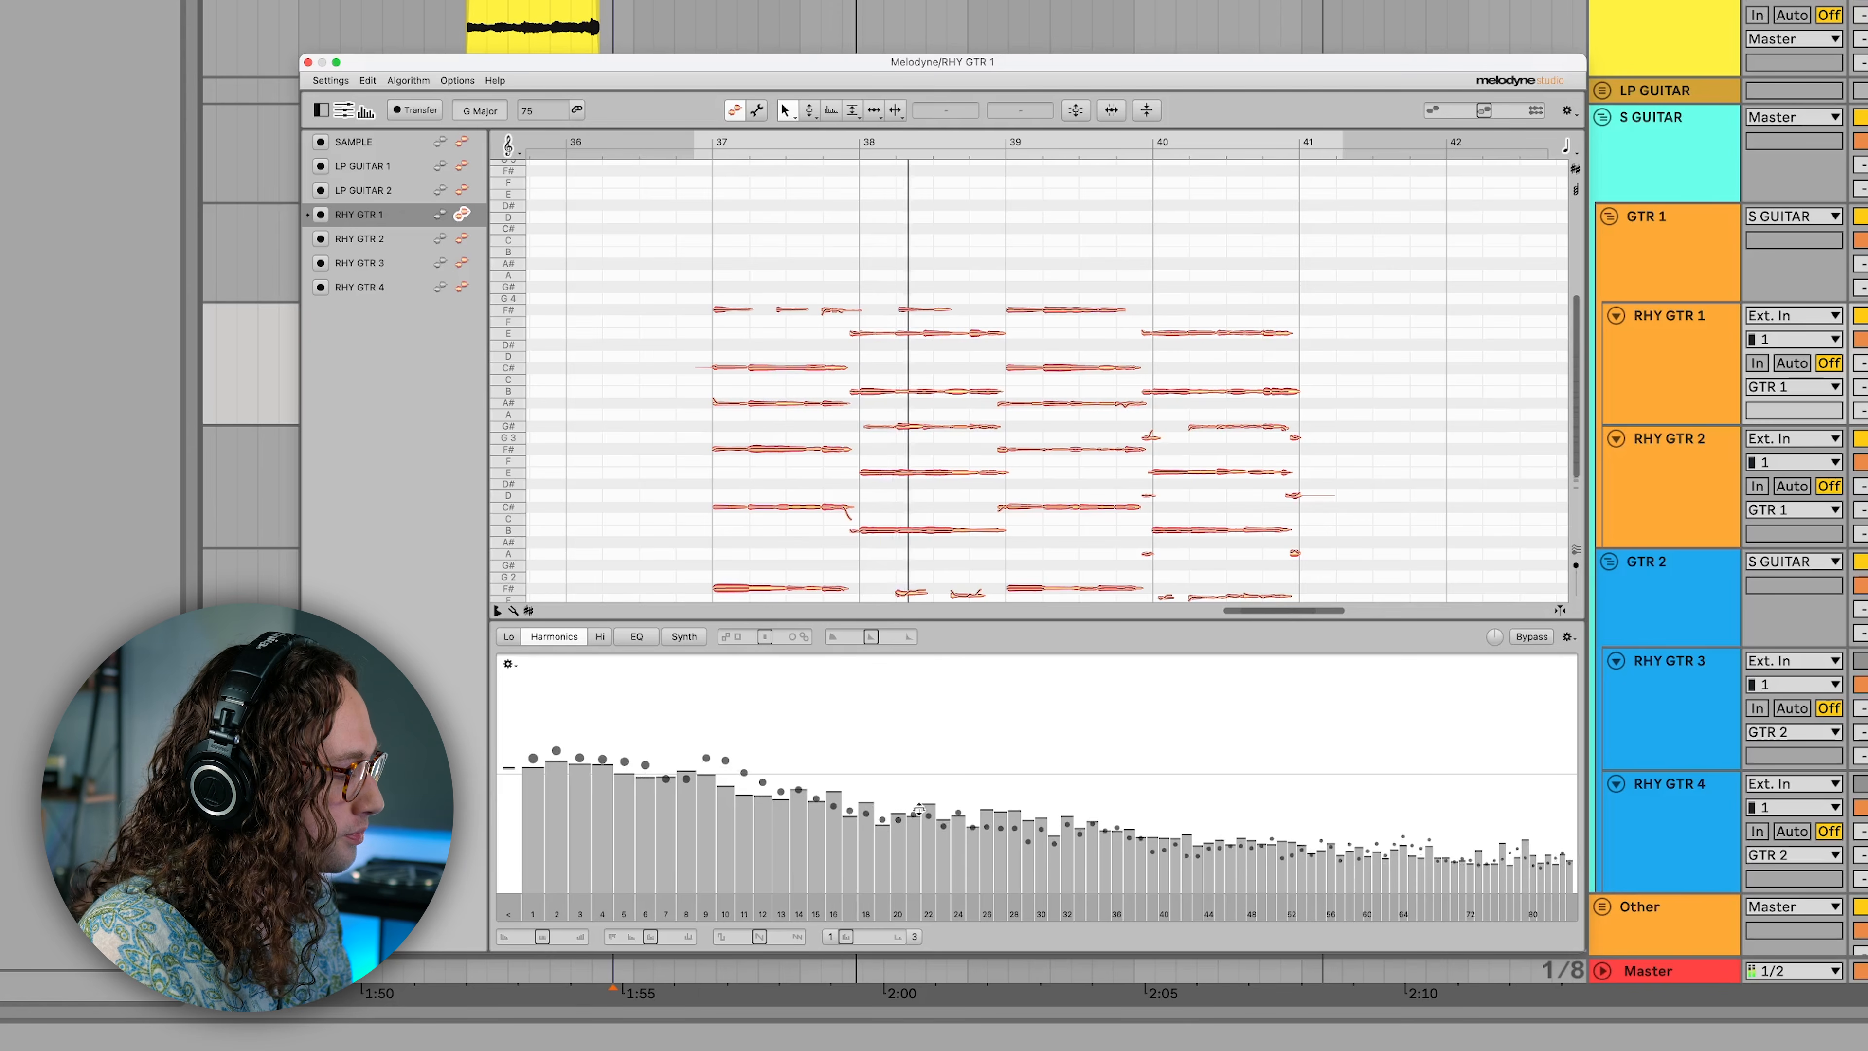
pyautogui.press('space')
pyautogui.rightClick(947, 727)
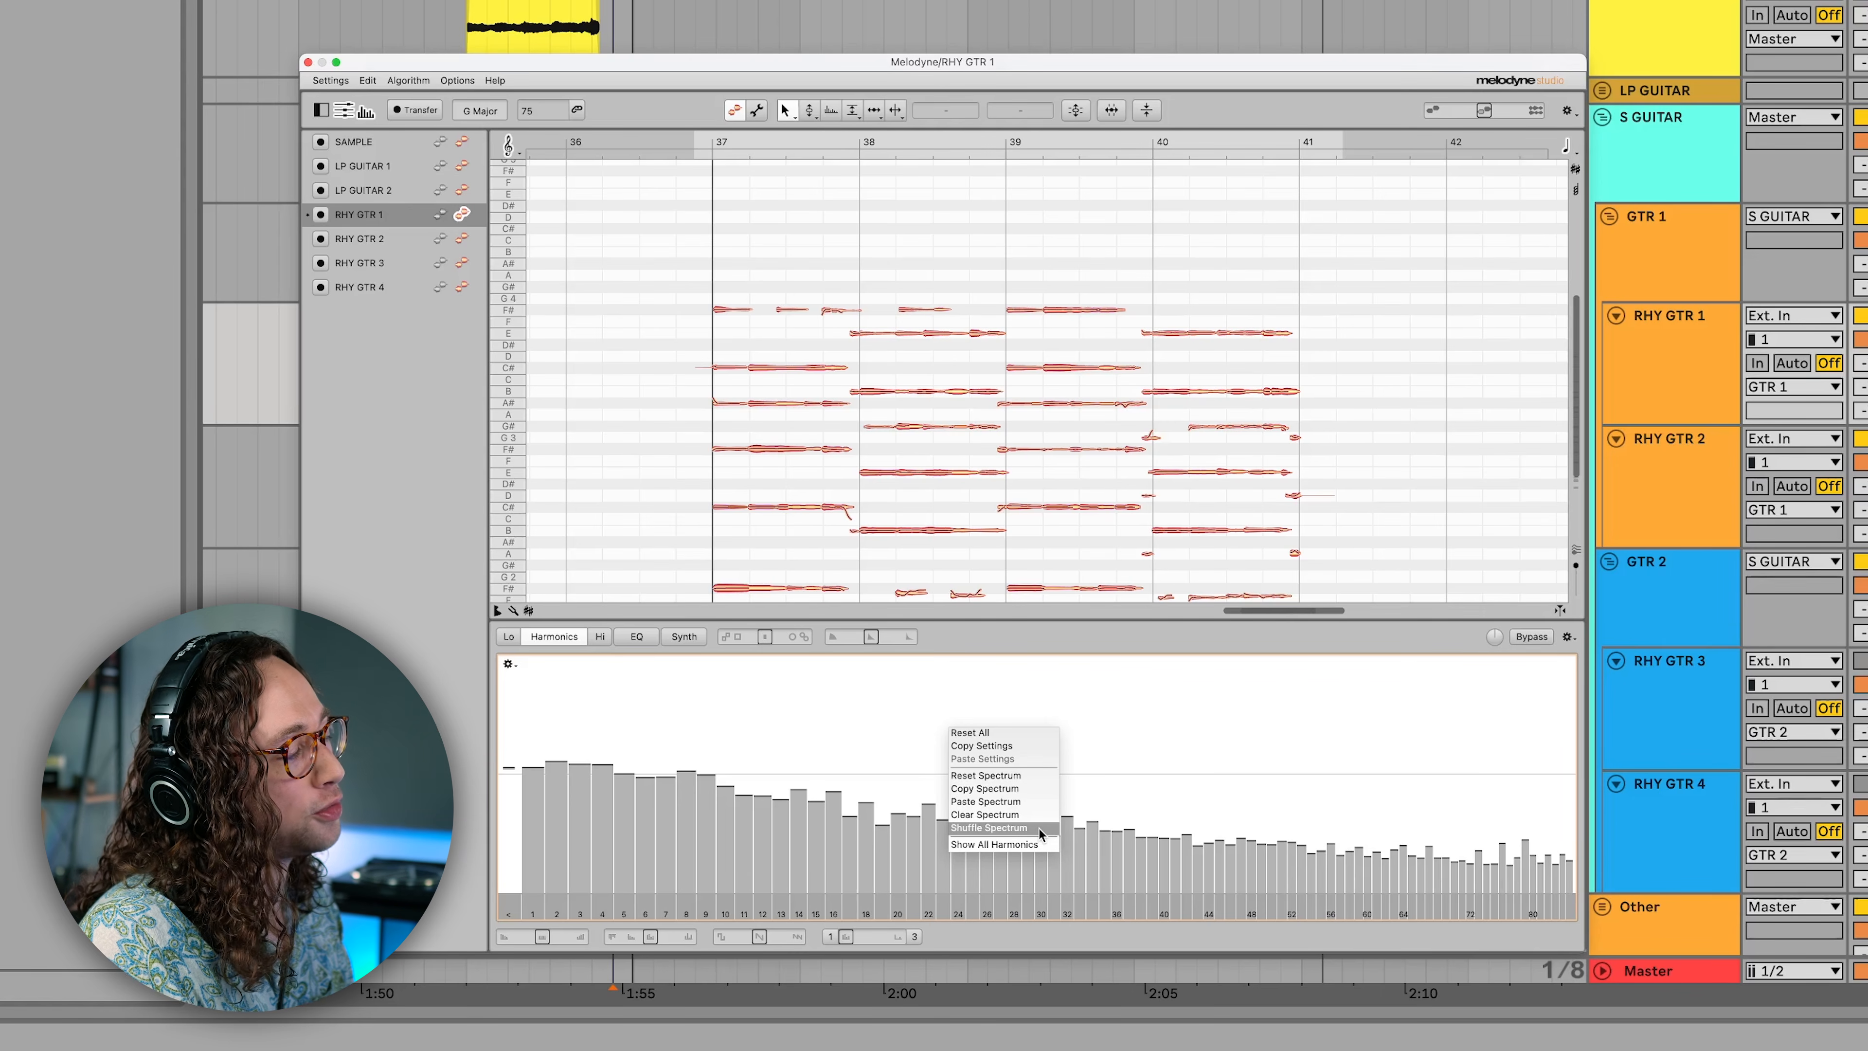
pyautogui.click(1113, 764)
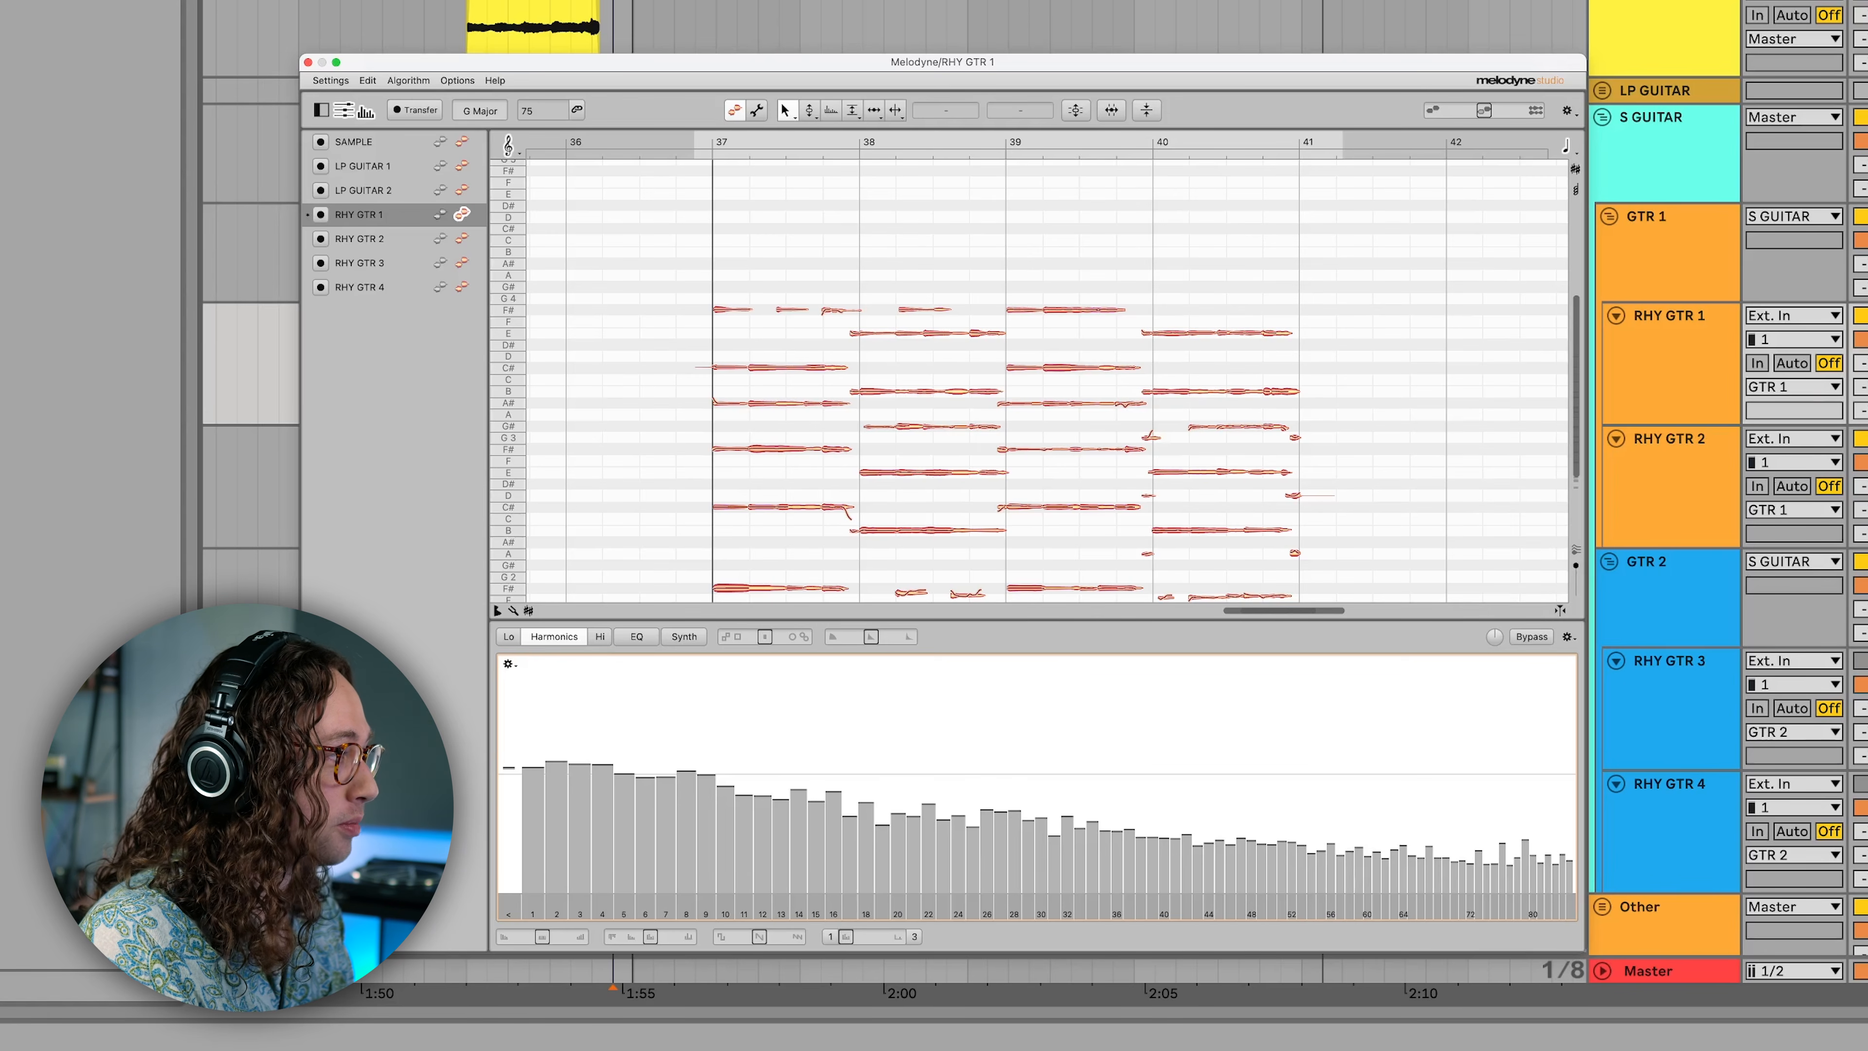
# - Raise harmonics 8 to 16 of RHY GTR 1 together during playback
pyautogui.click(1707, 399)
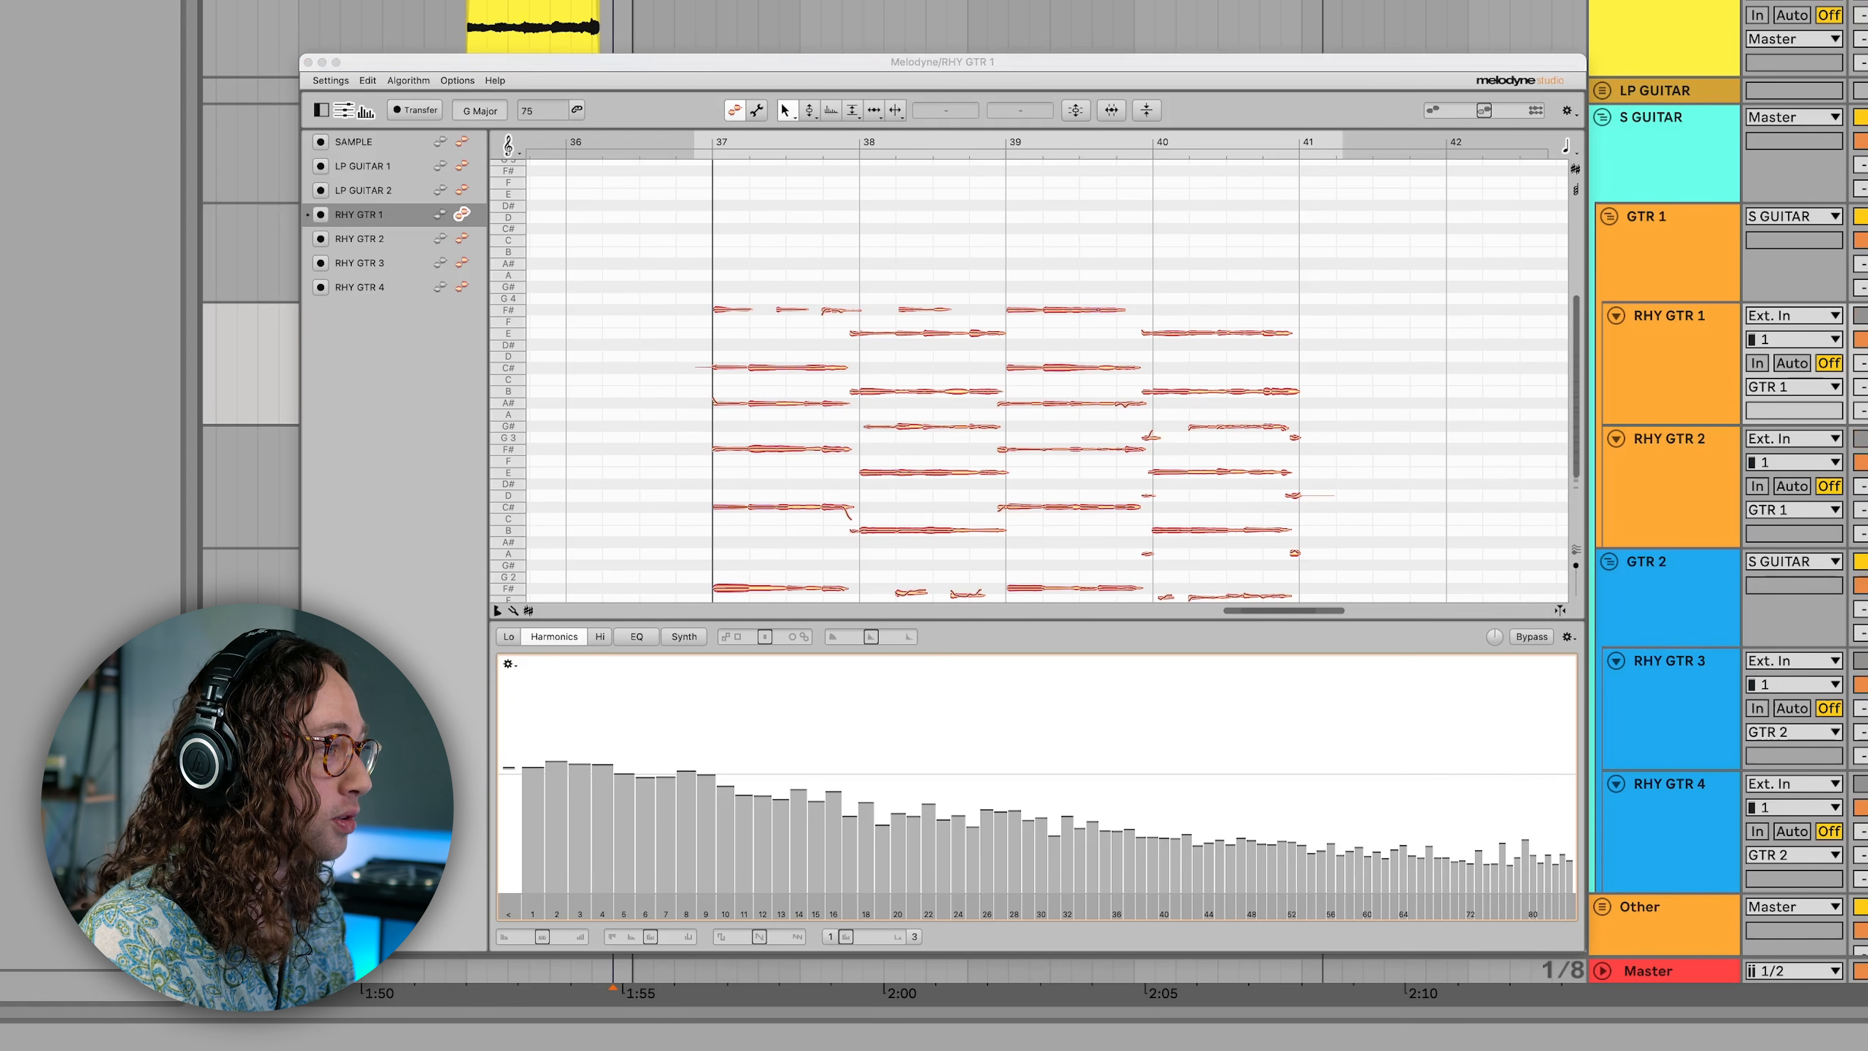
pyautogui.press('space')
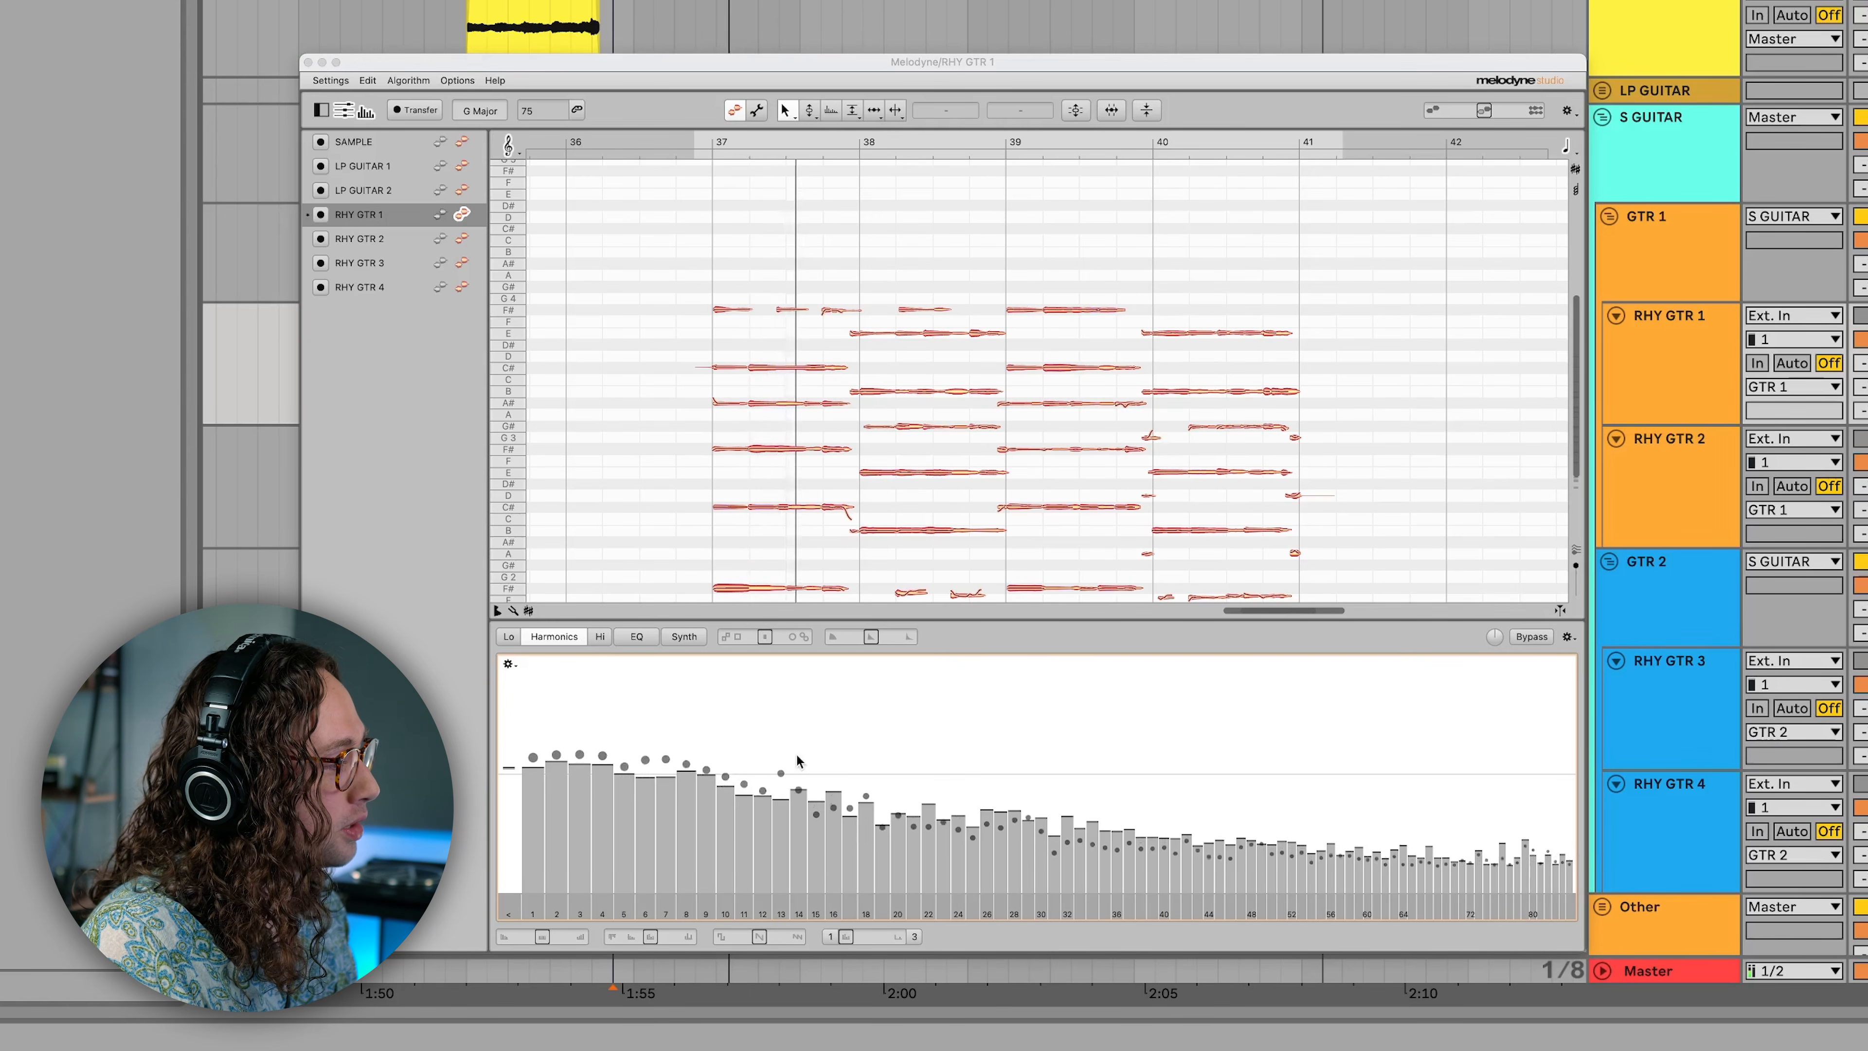
pyautogui.moveTo(692, 754); pyautogui.dragTo(850, 835)
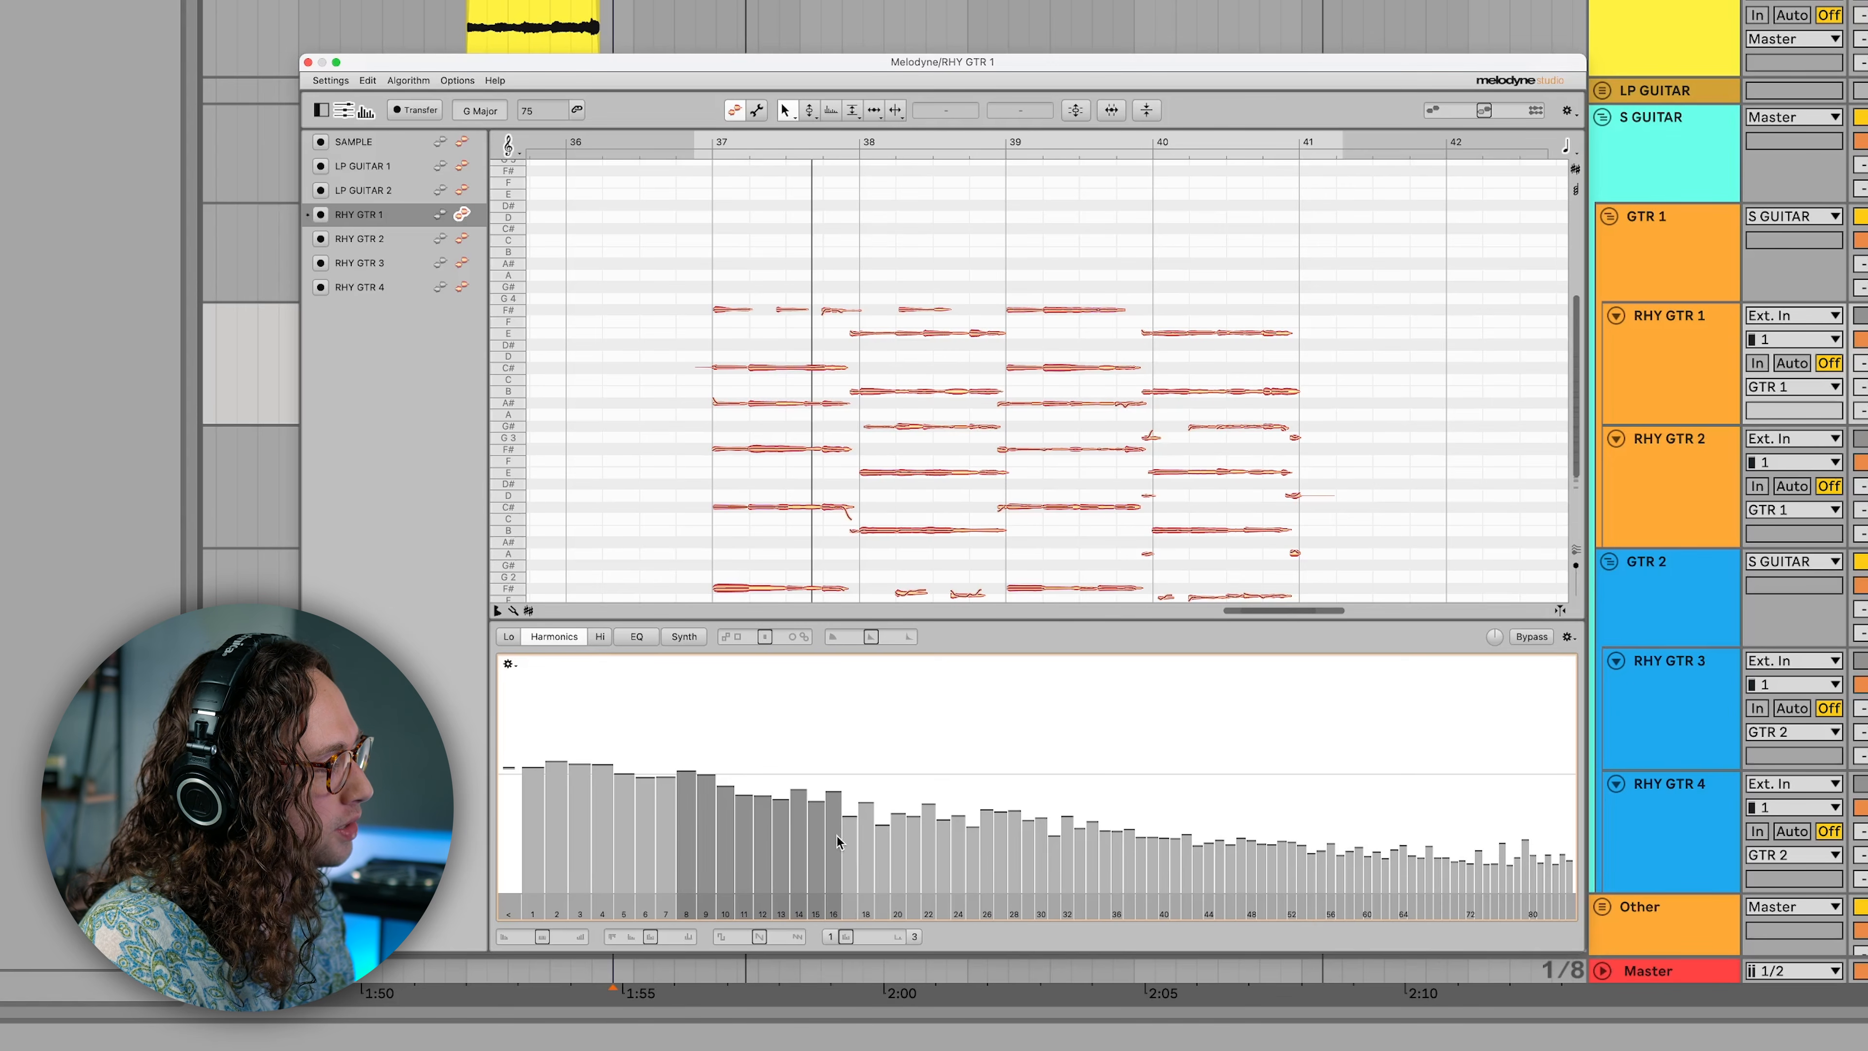
pyautogui.moveTo(763, 800); pyautogui.dragTo(763, 775)
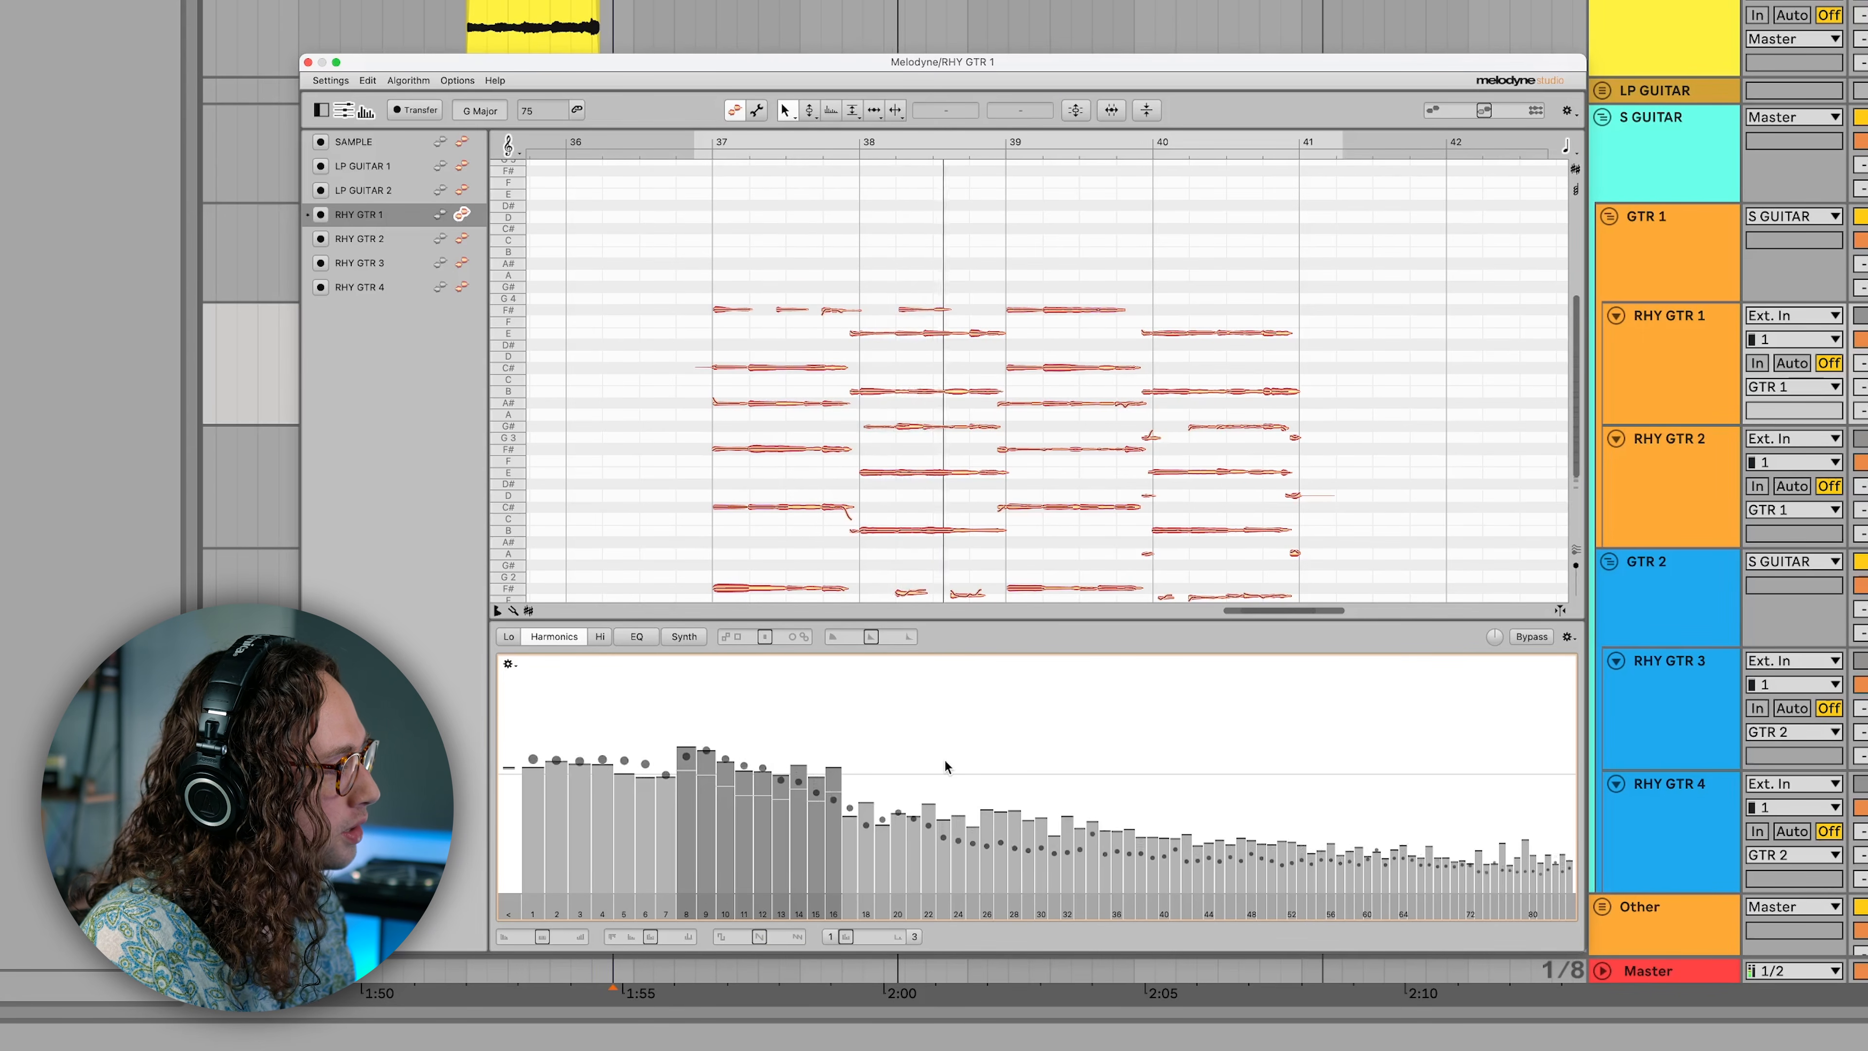
pyautogui.click(931, 716)
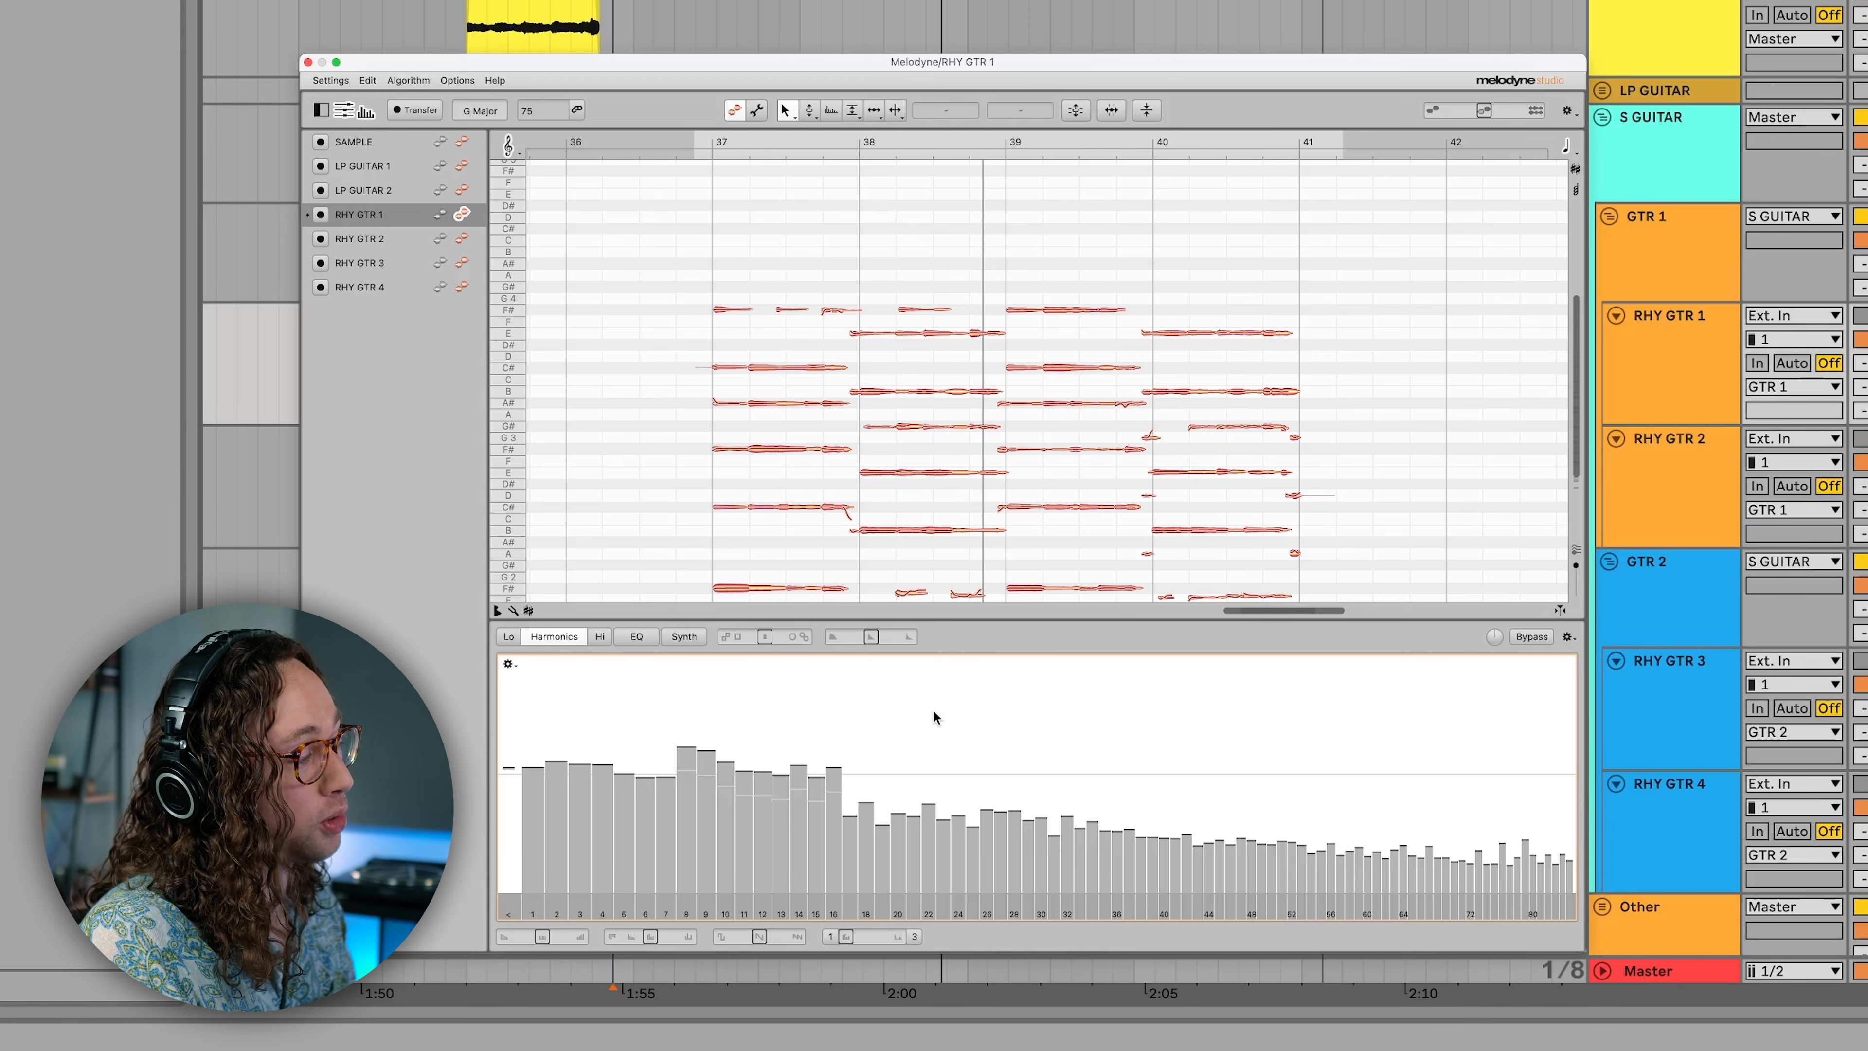
# - Copy the edited spectrum from RHY GTR 1 onto RHY GTR 2 and play the result
pyautogui.rightClick(937, 711)
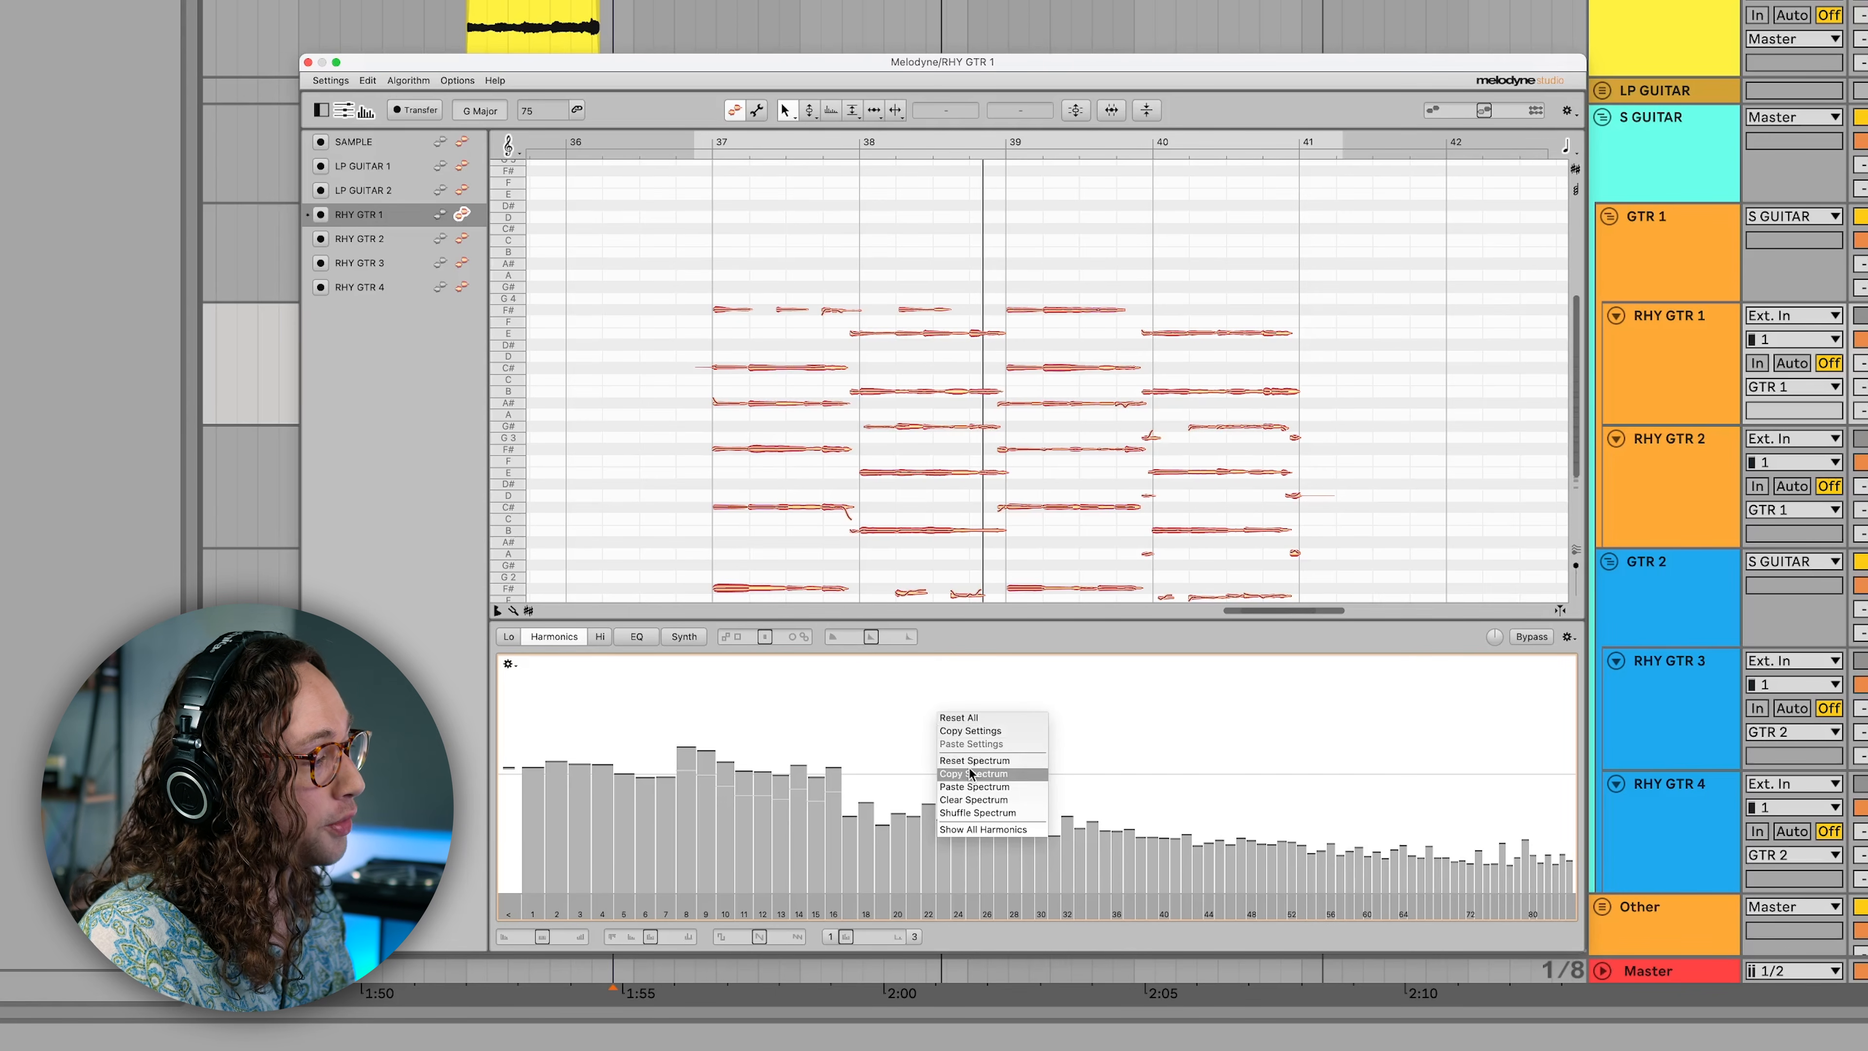
pyautogui.click(1042, 772)
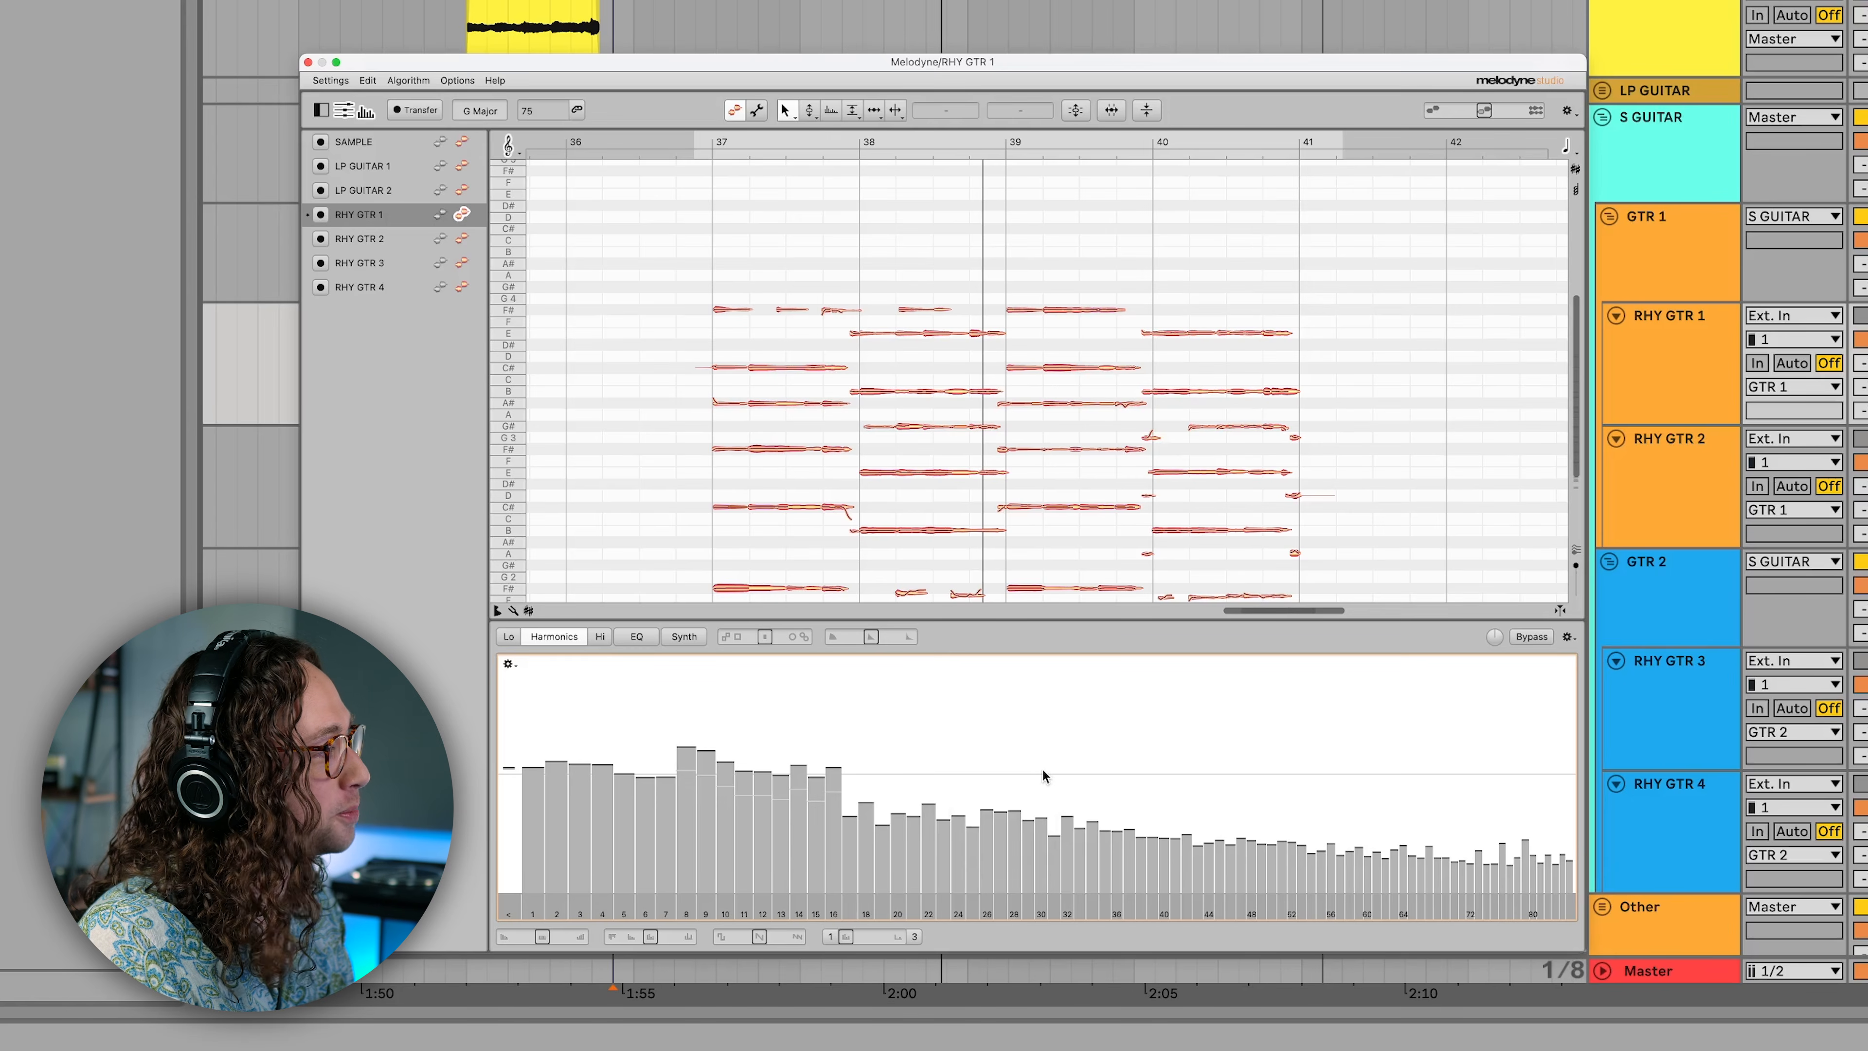
pyautogui.click(472, 242)
pyautogui.rightClick(890, 708)
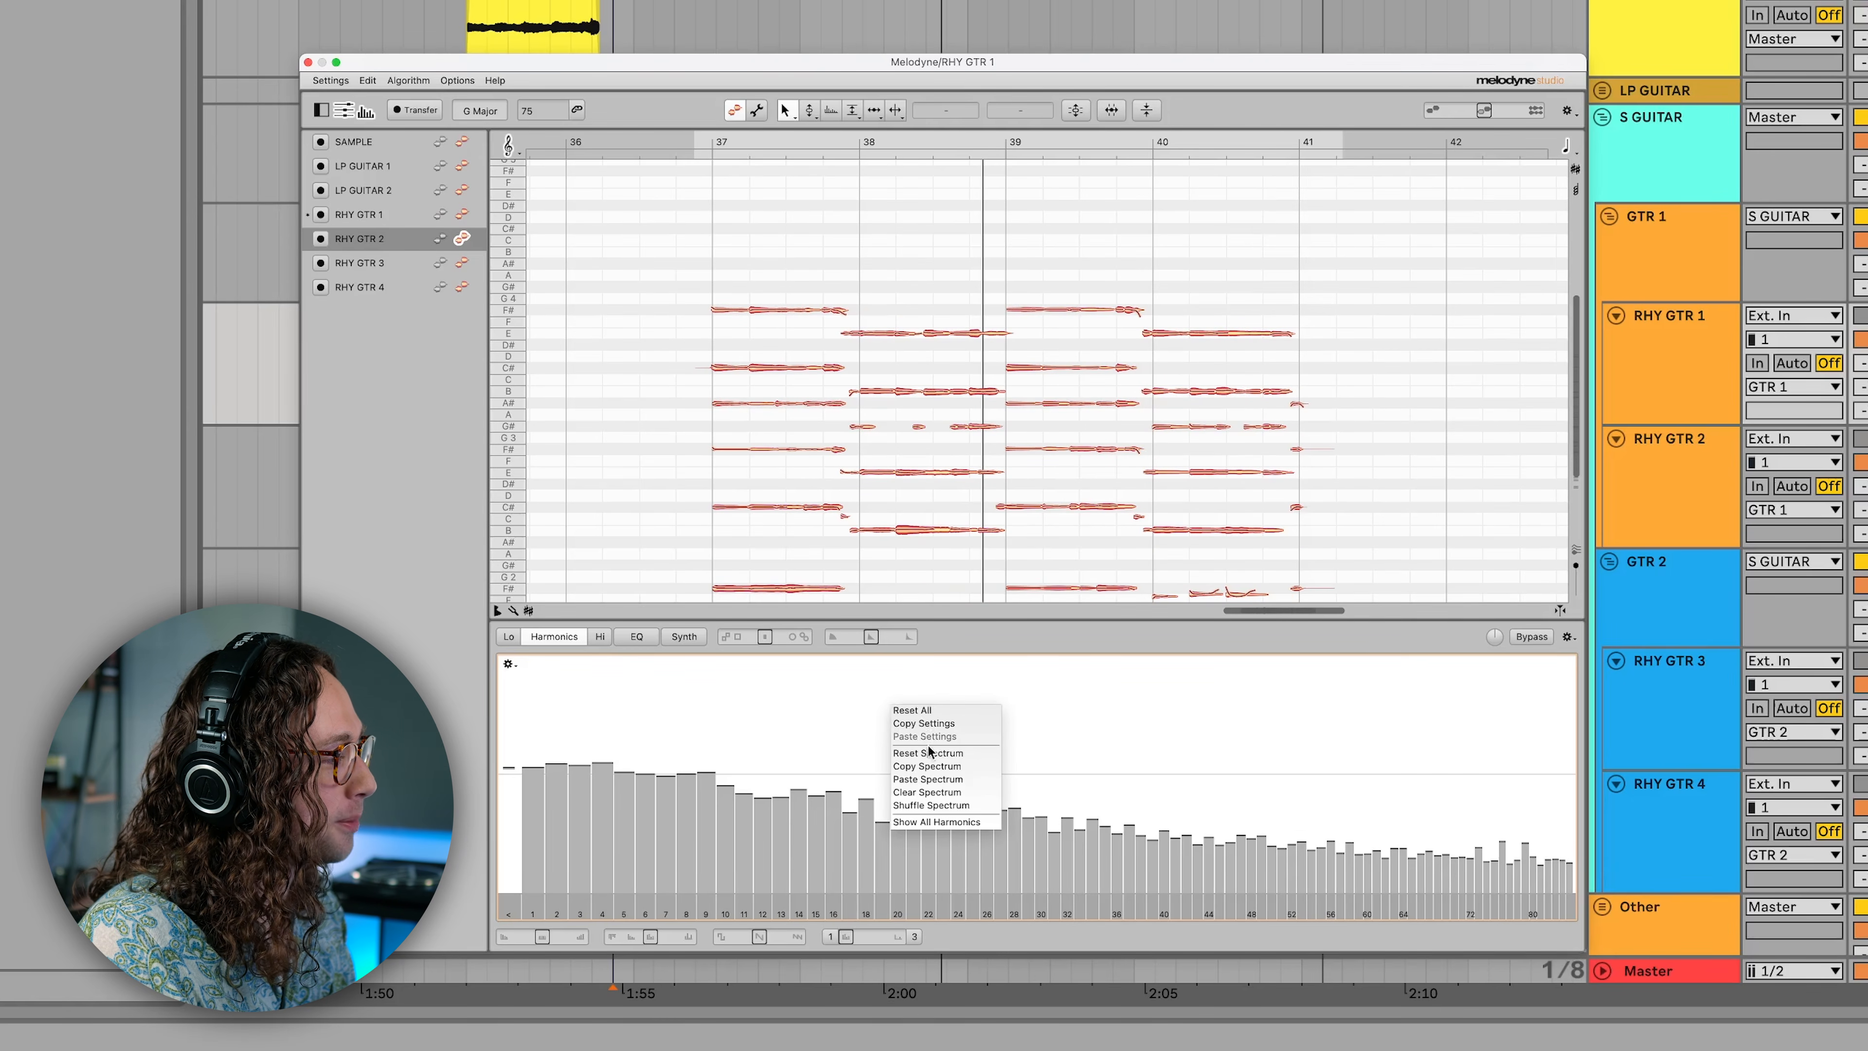
pyautogui.click(936, 780)
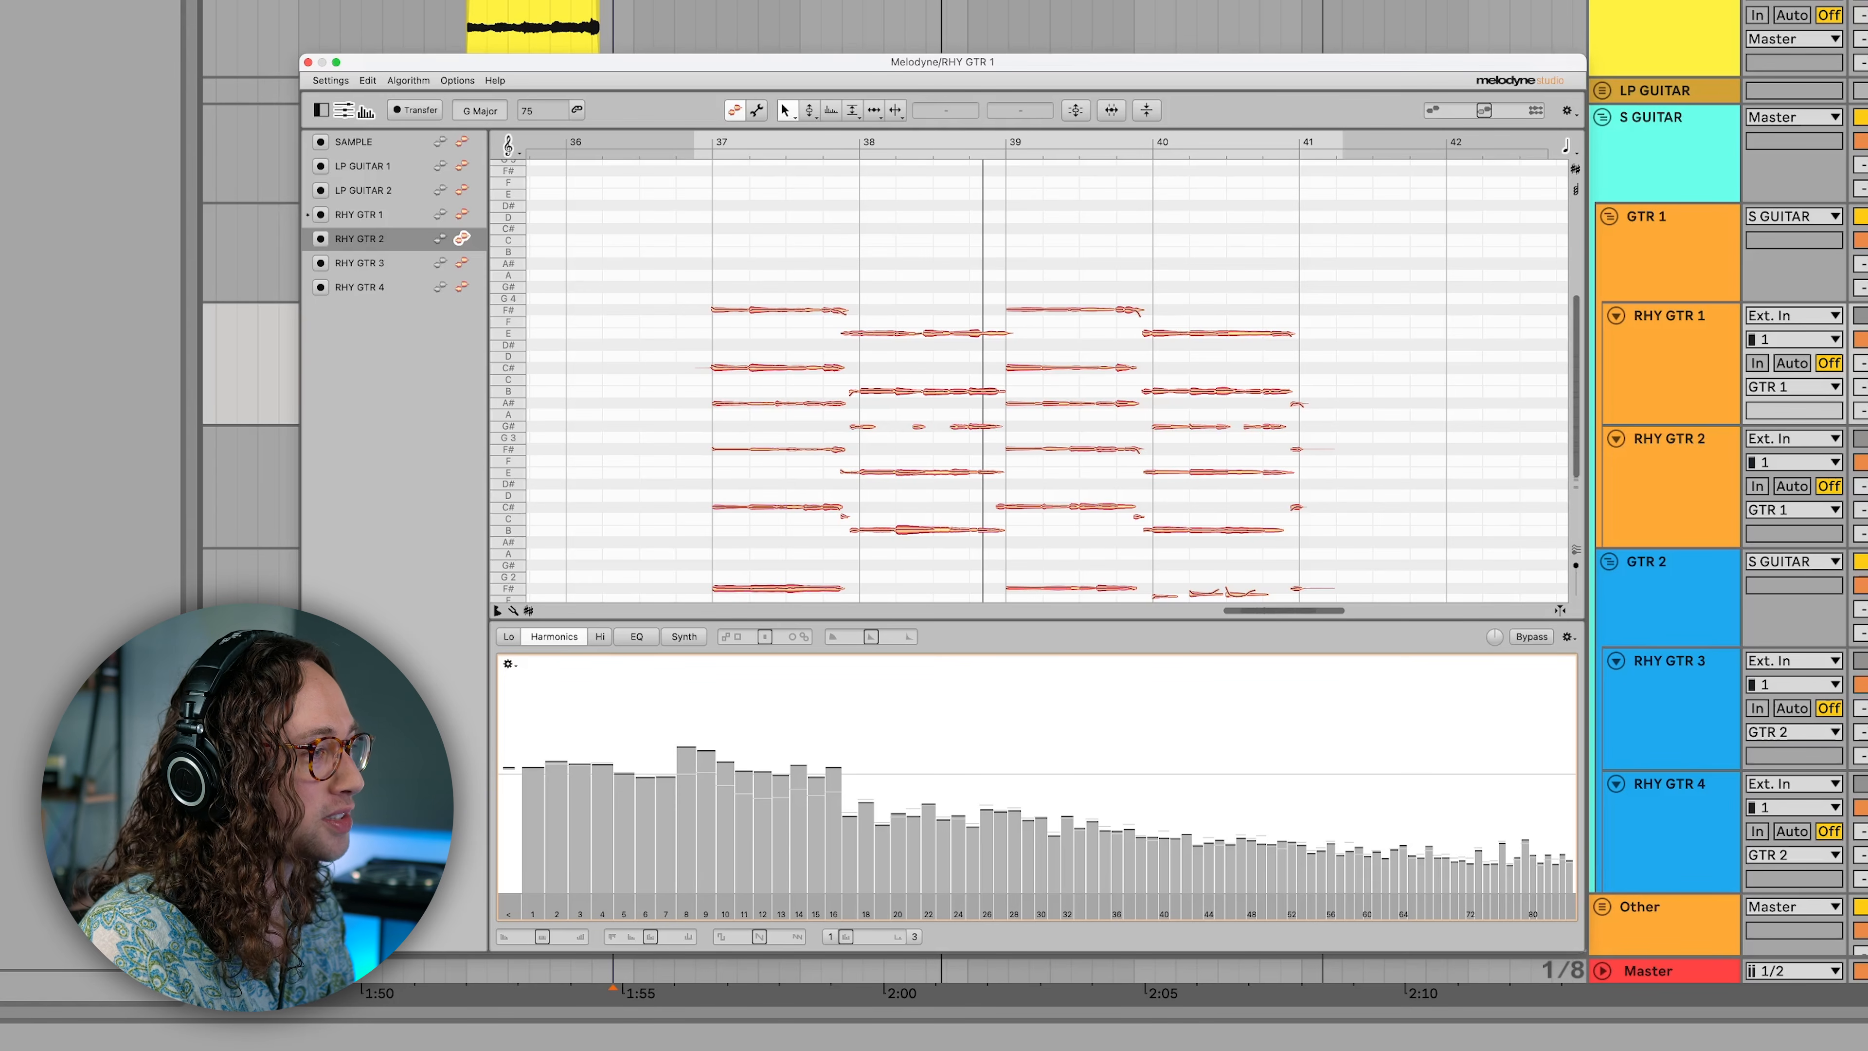
pyautogui.press('space')
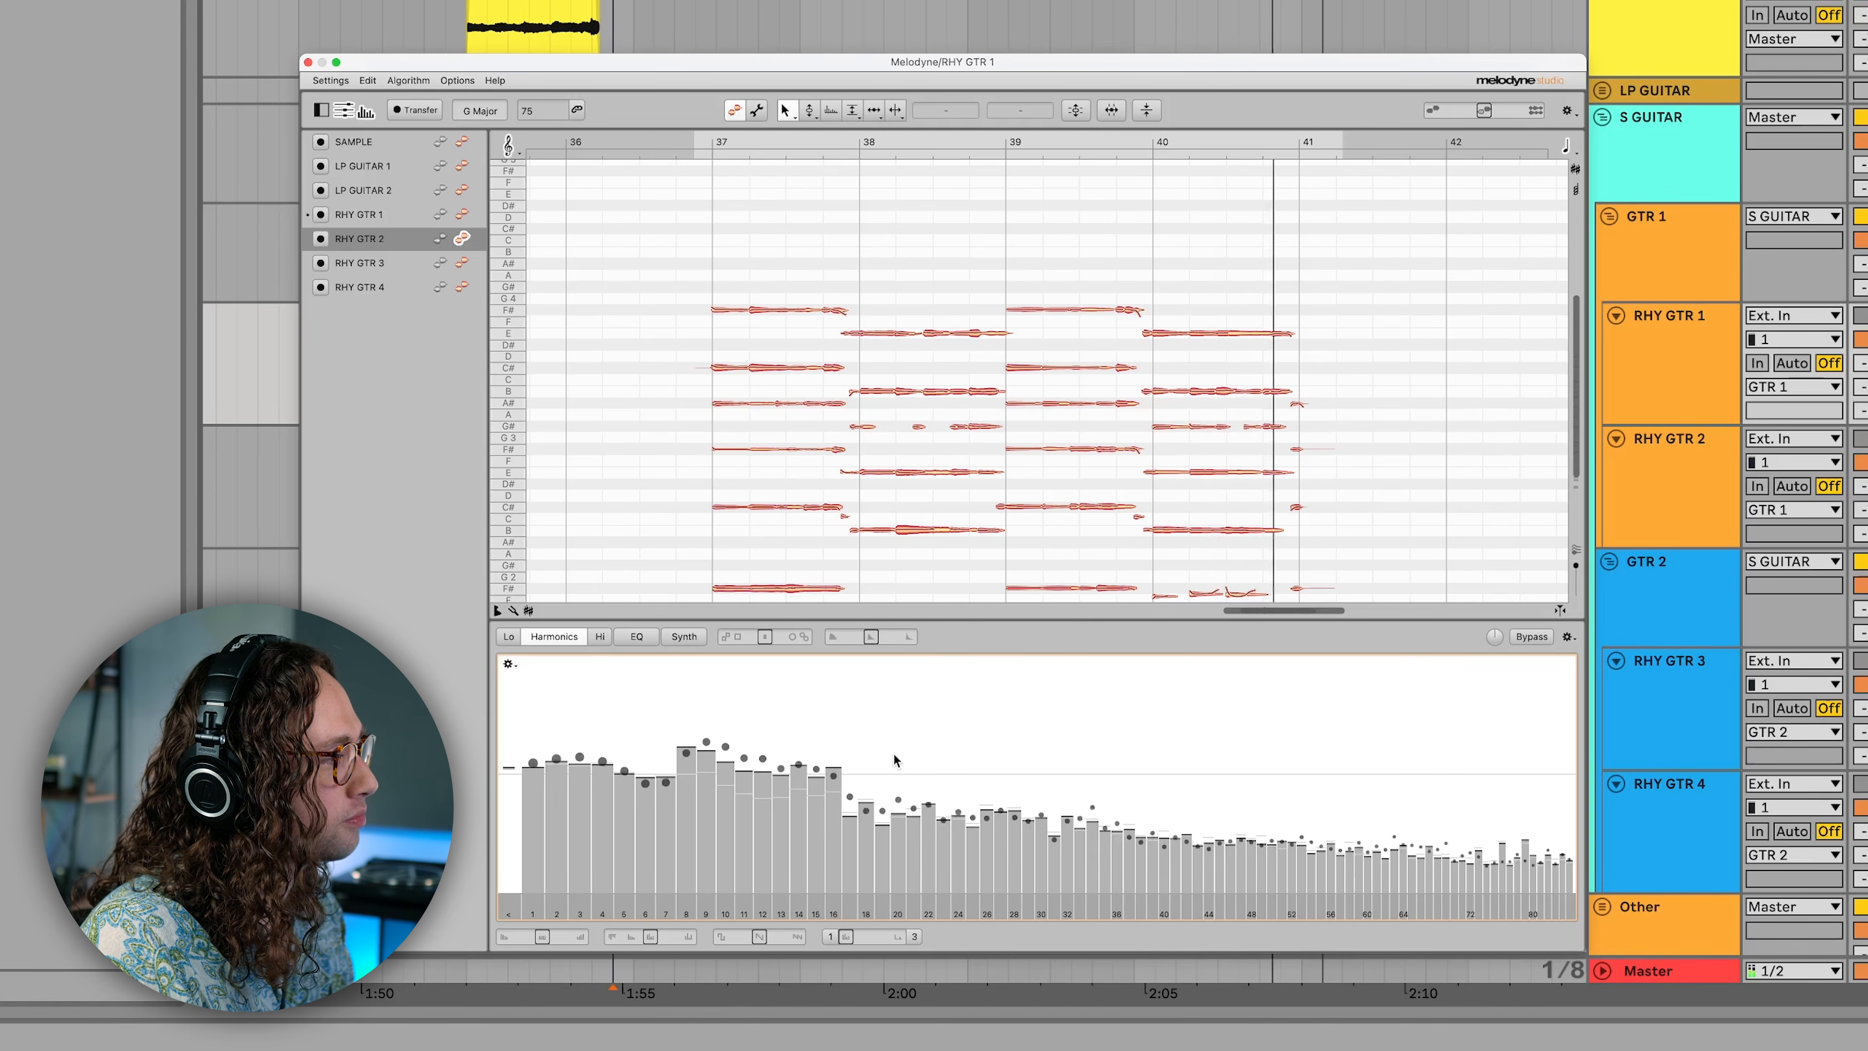
# - Reset the harmonic spectrum of RHY GTR 2 and RHY GTR 1
pyautogui.rightClick(905, 711)
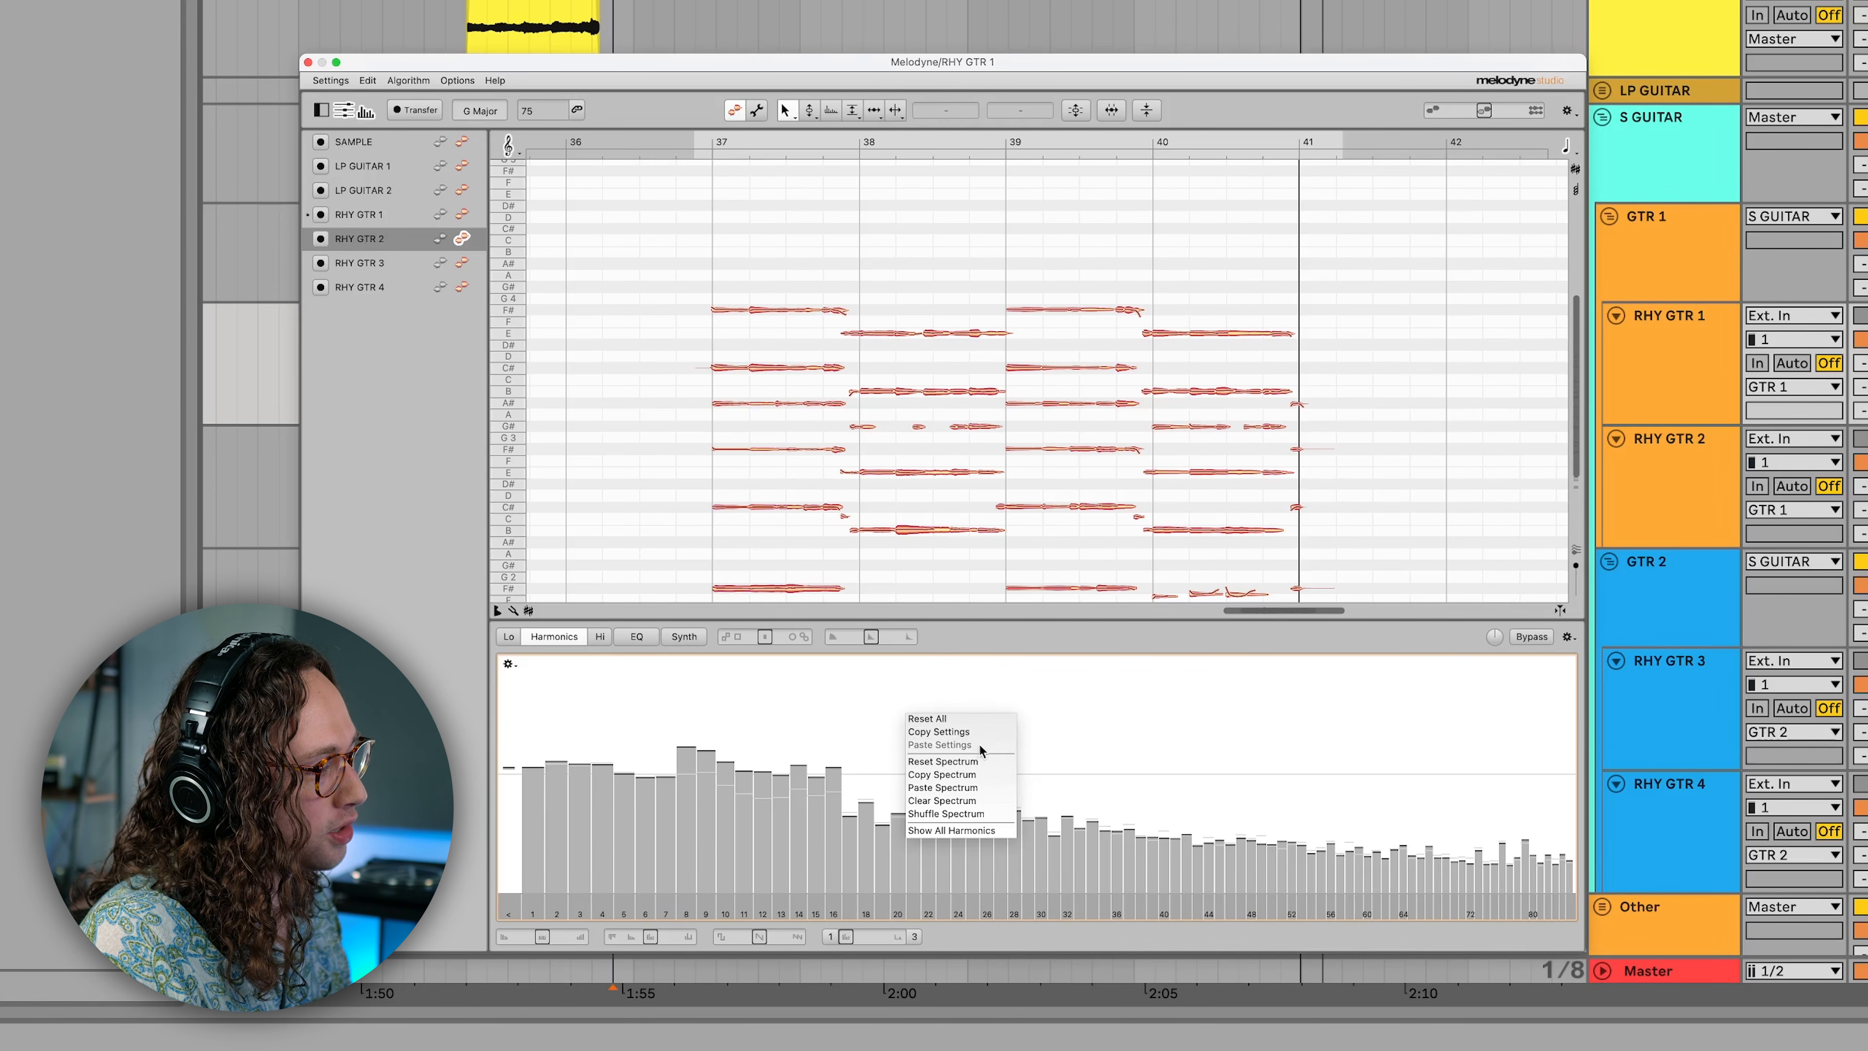
pyautogui.click(982, 760)
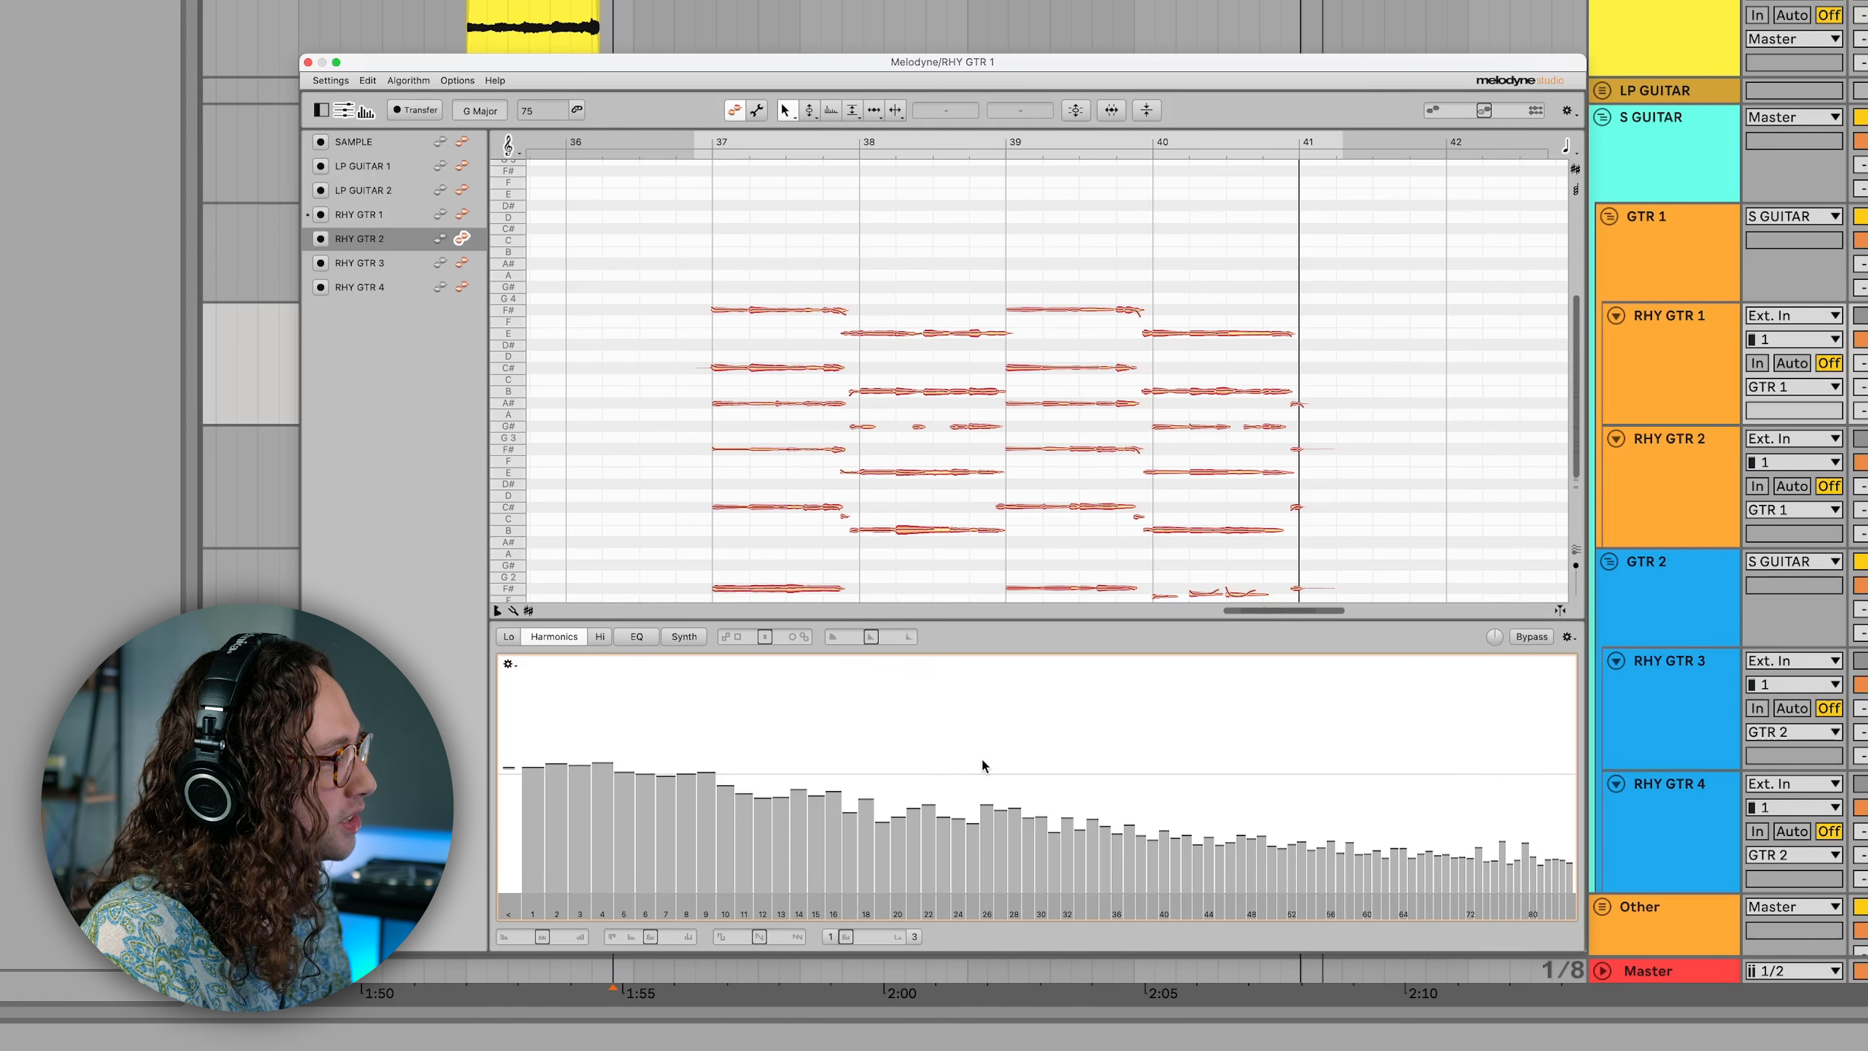
pyautogui.click(465, 218)
pyautogui.rightClick(907, 692)
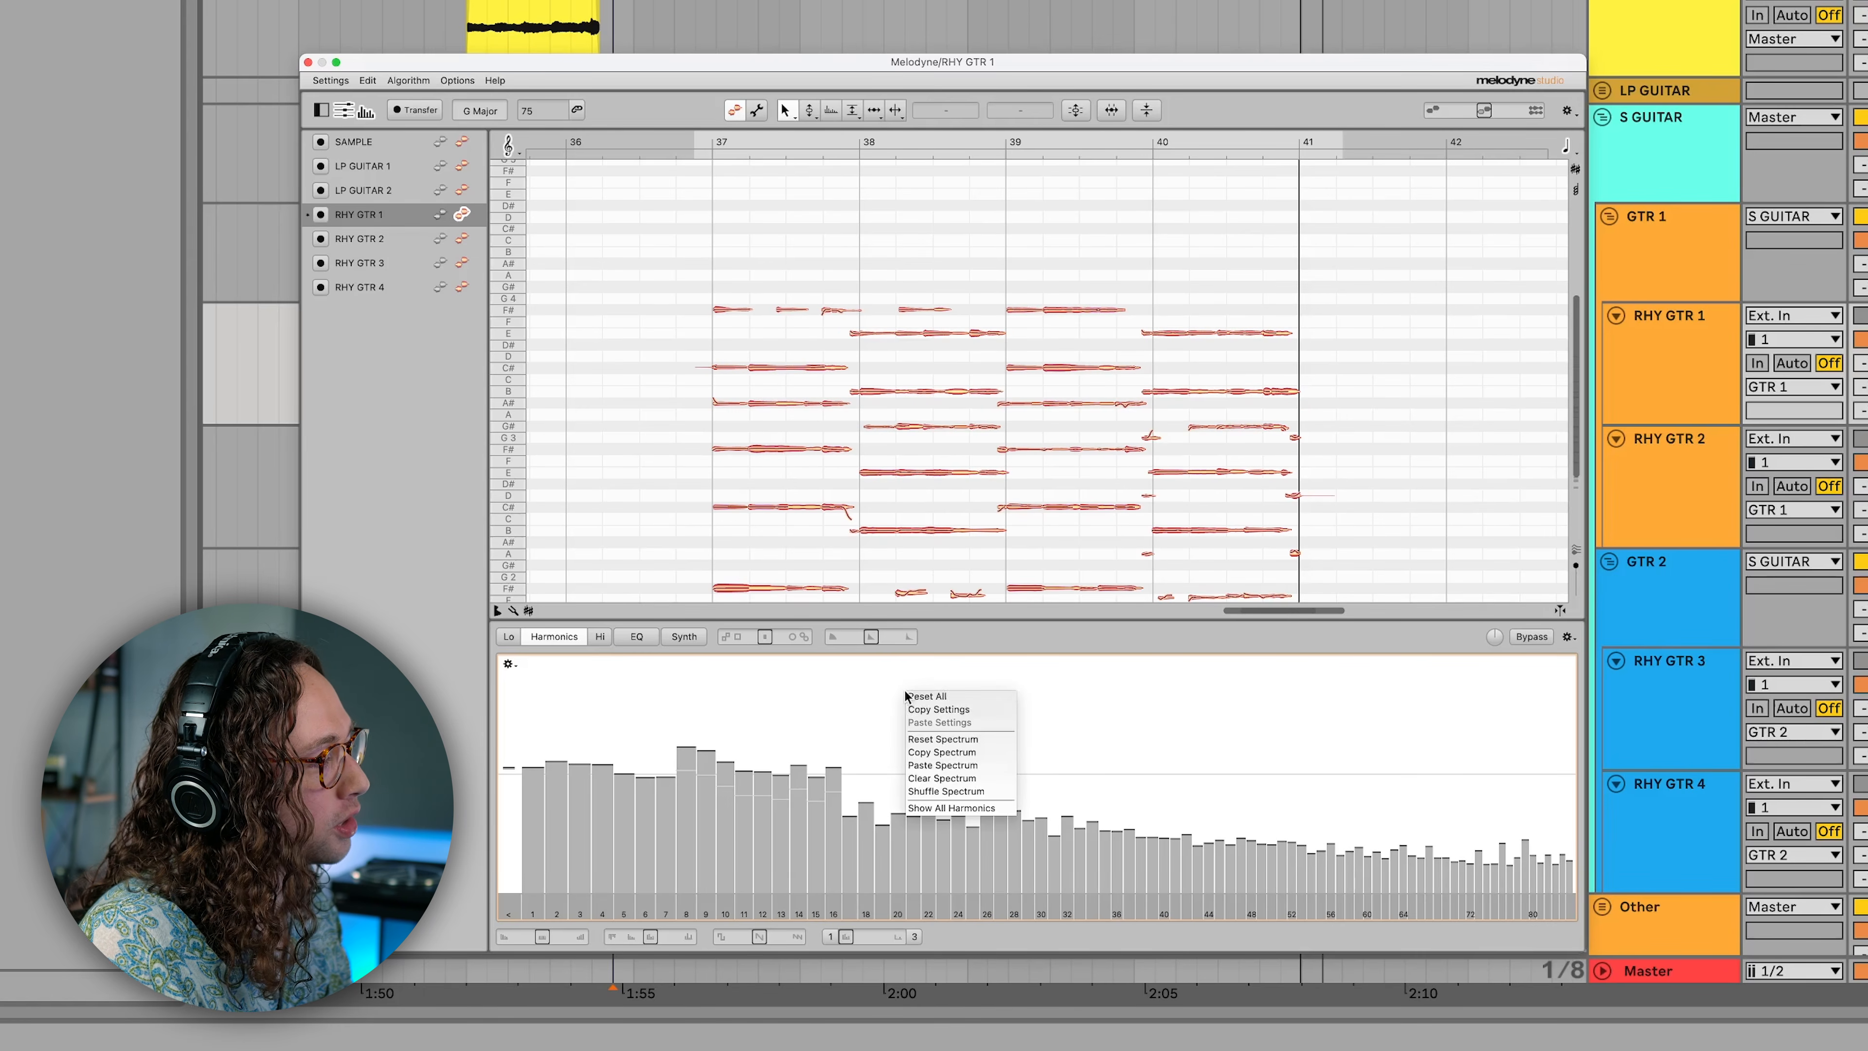
pyautogui.click(936, 739)
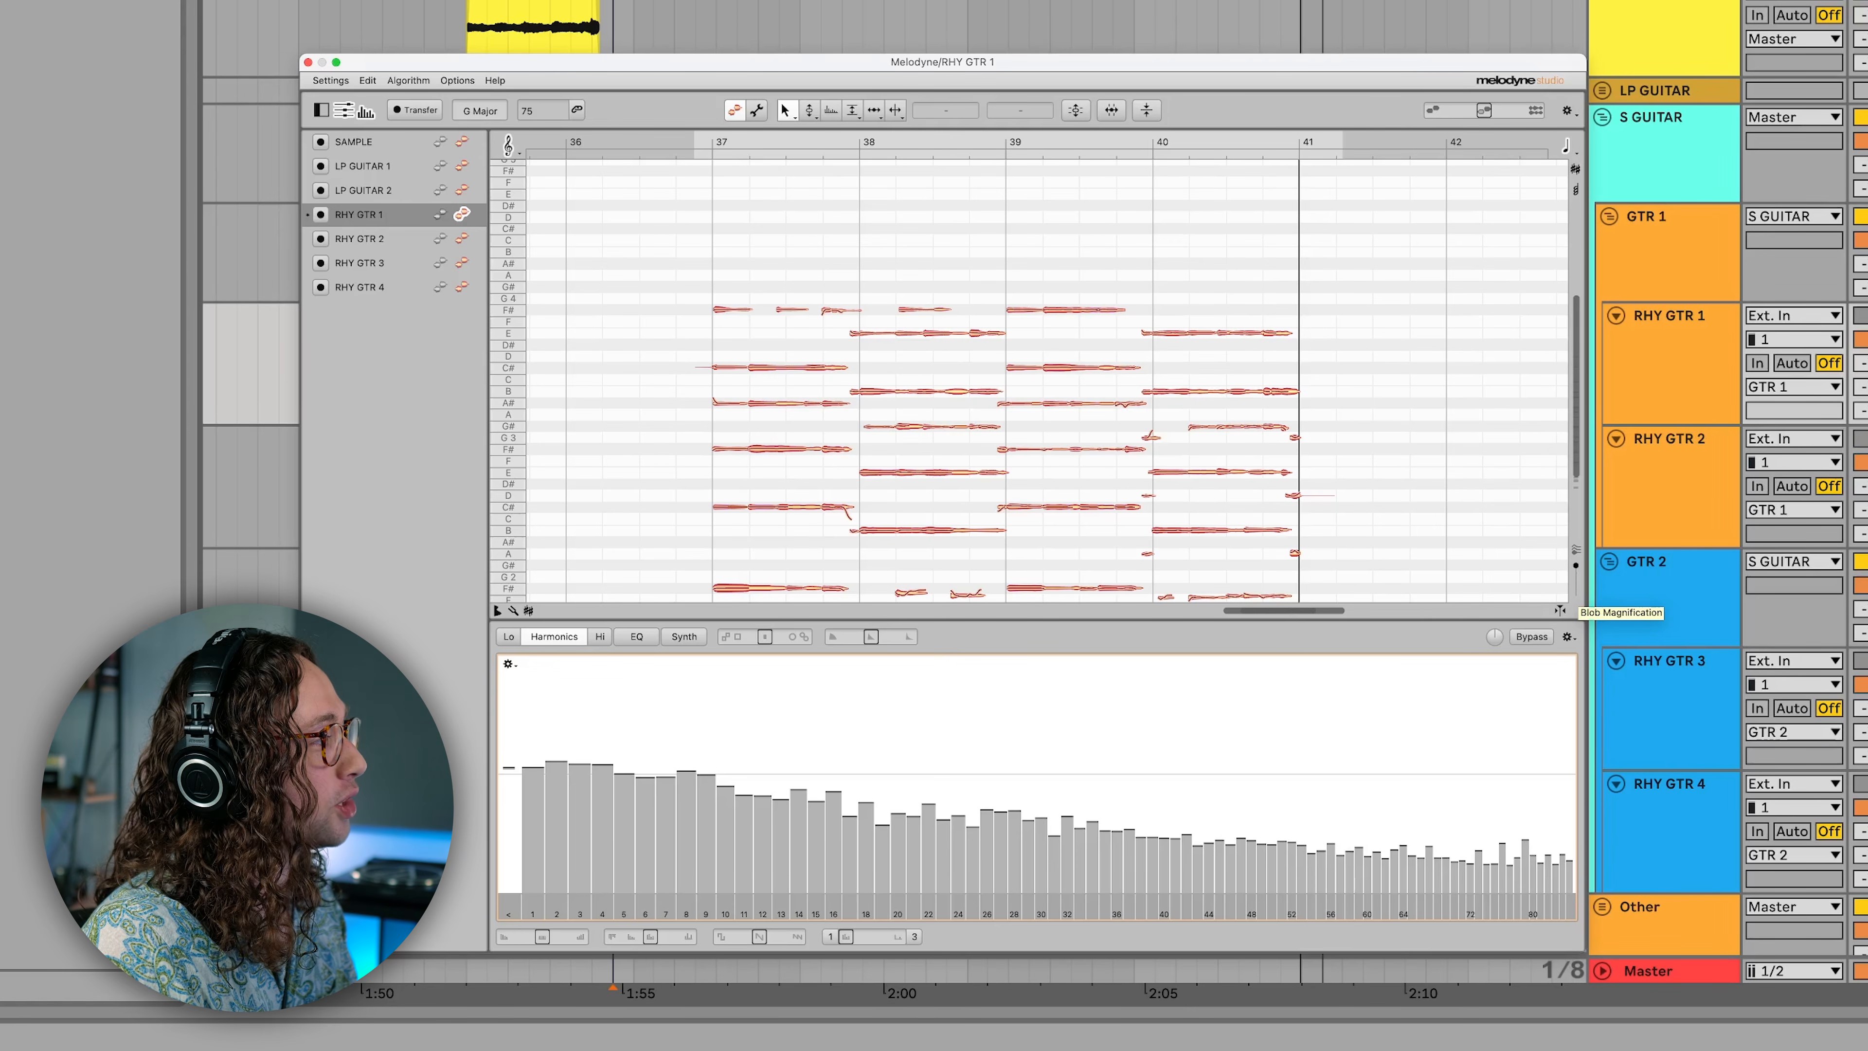
# - Select the SAMPLE clip at bar 36 and play it as the tonal reference
pyautogui.click(544, 17)
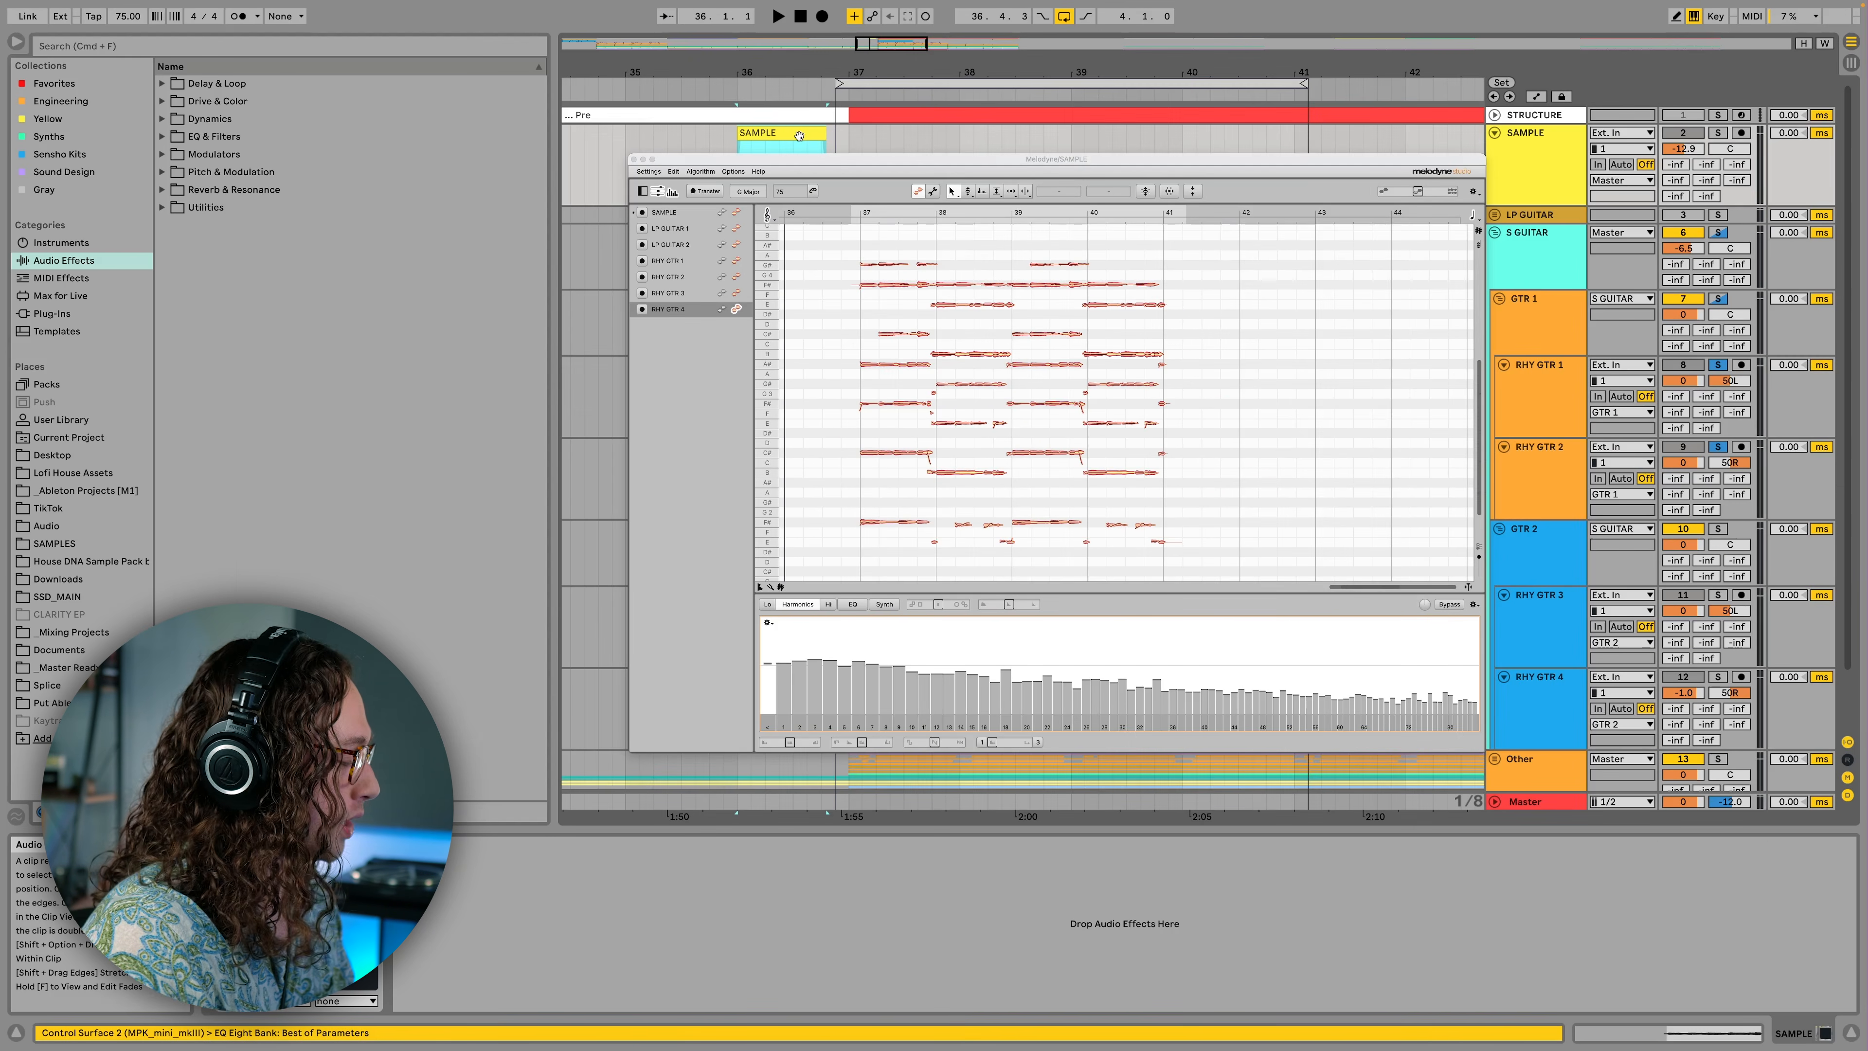
pyautogui.click(799, 135)
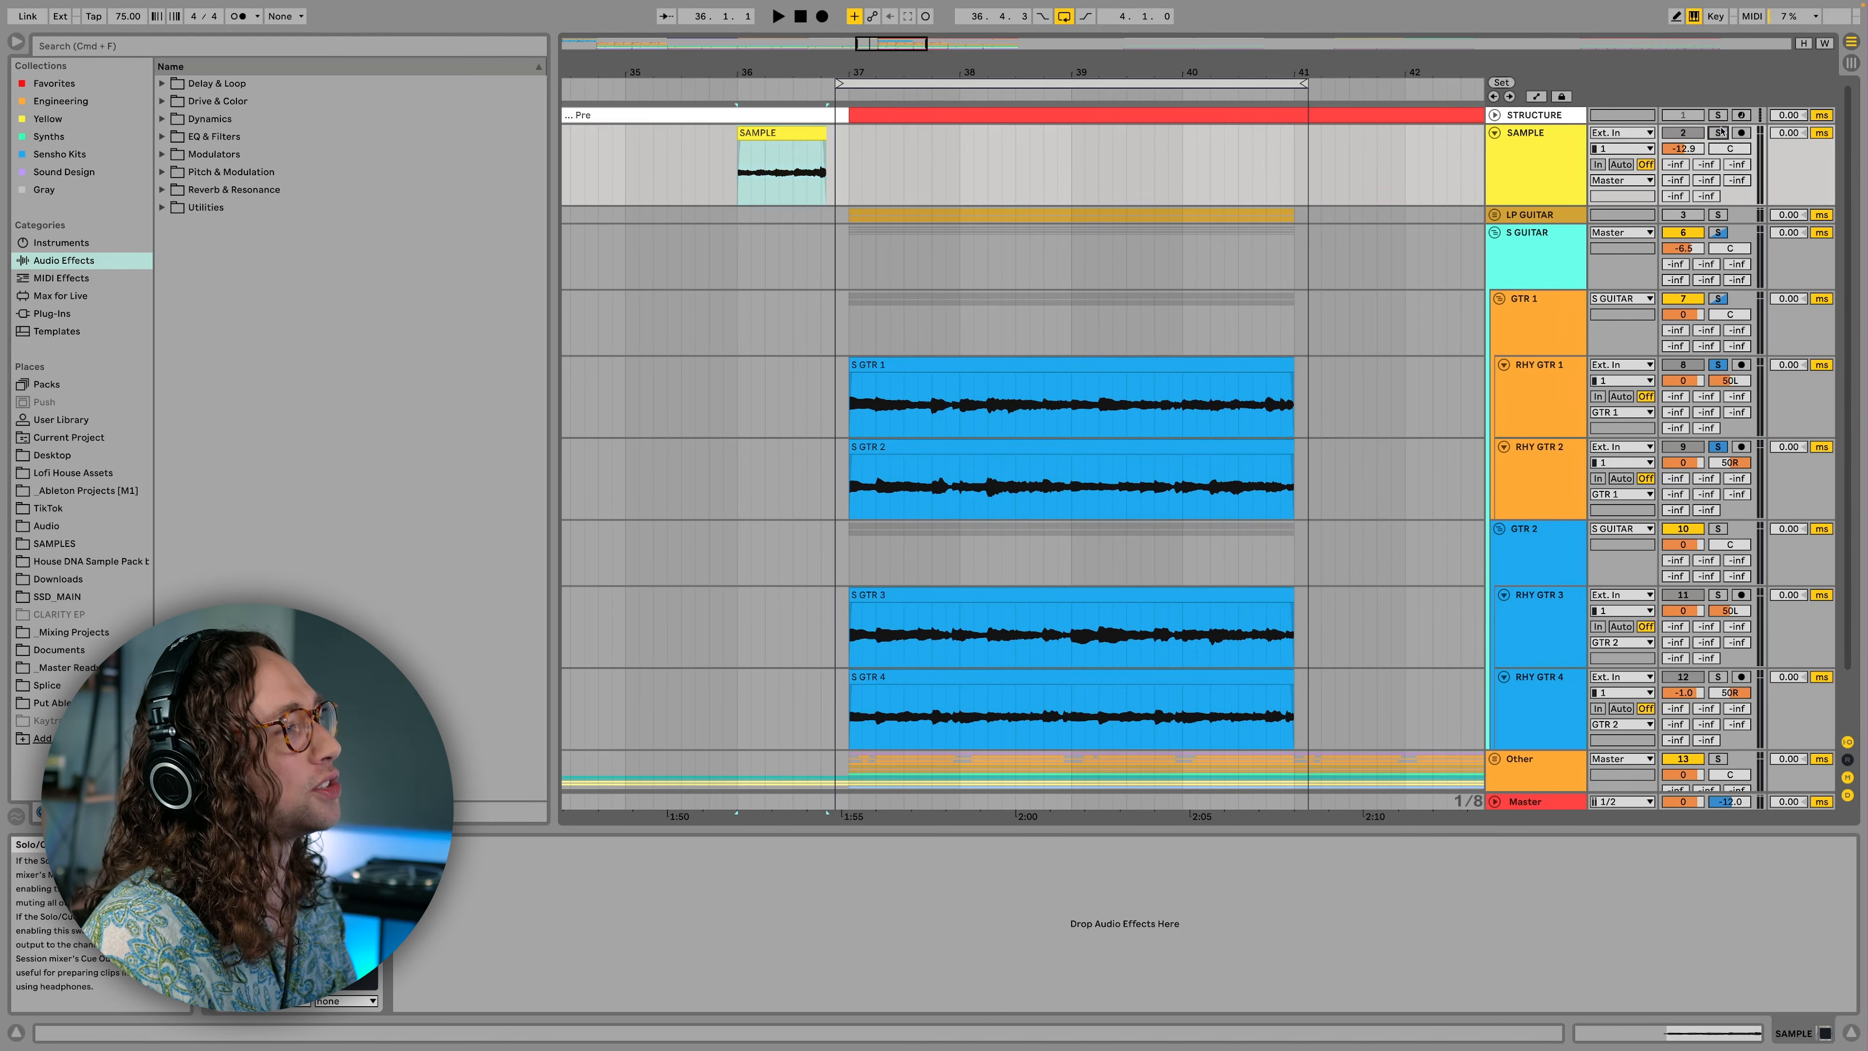
pyautogui.press('space')
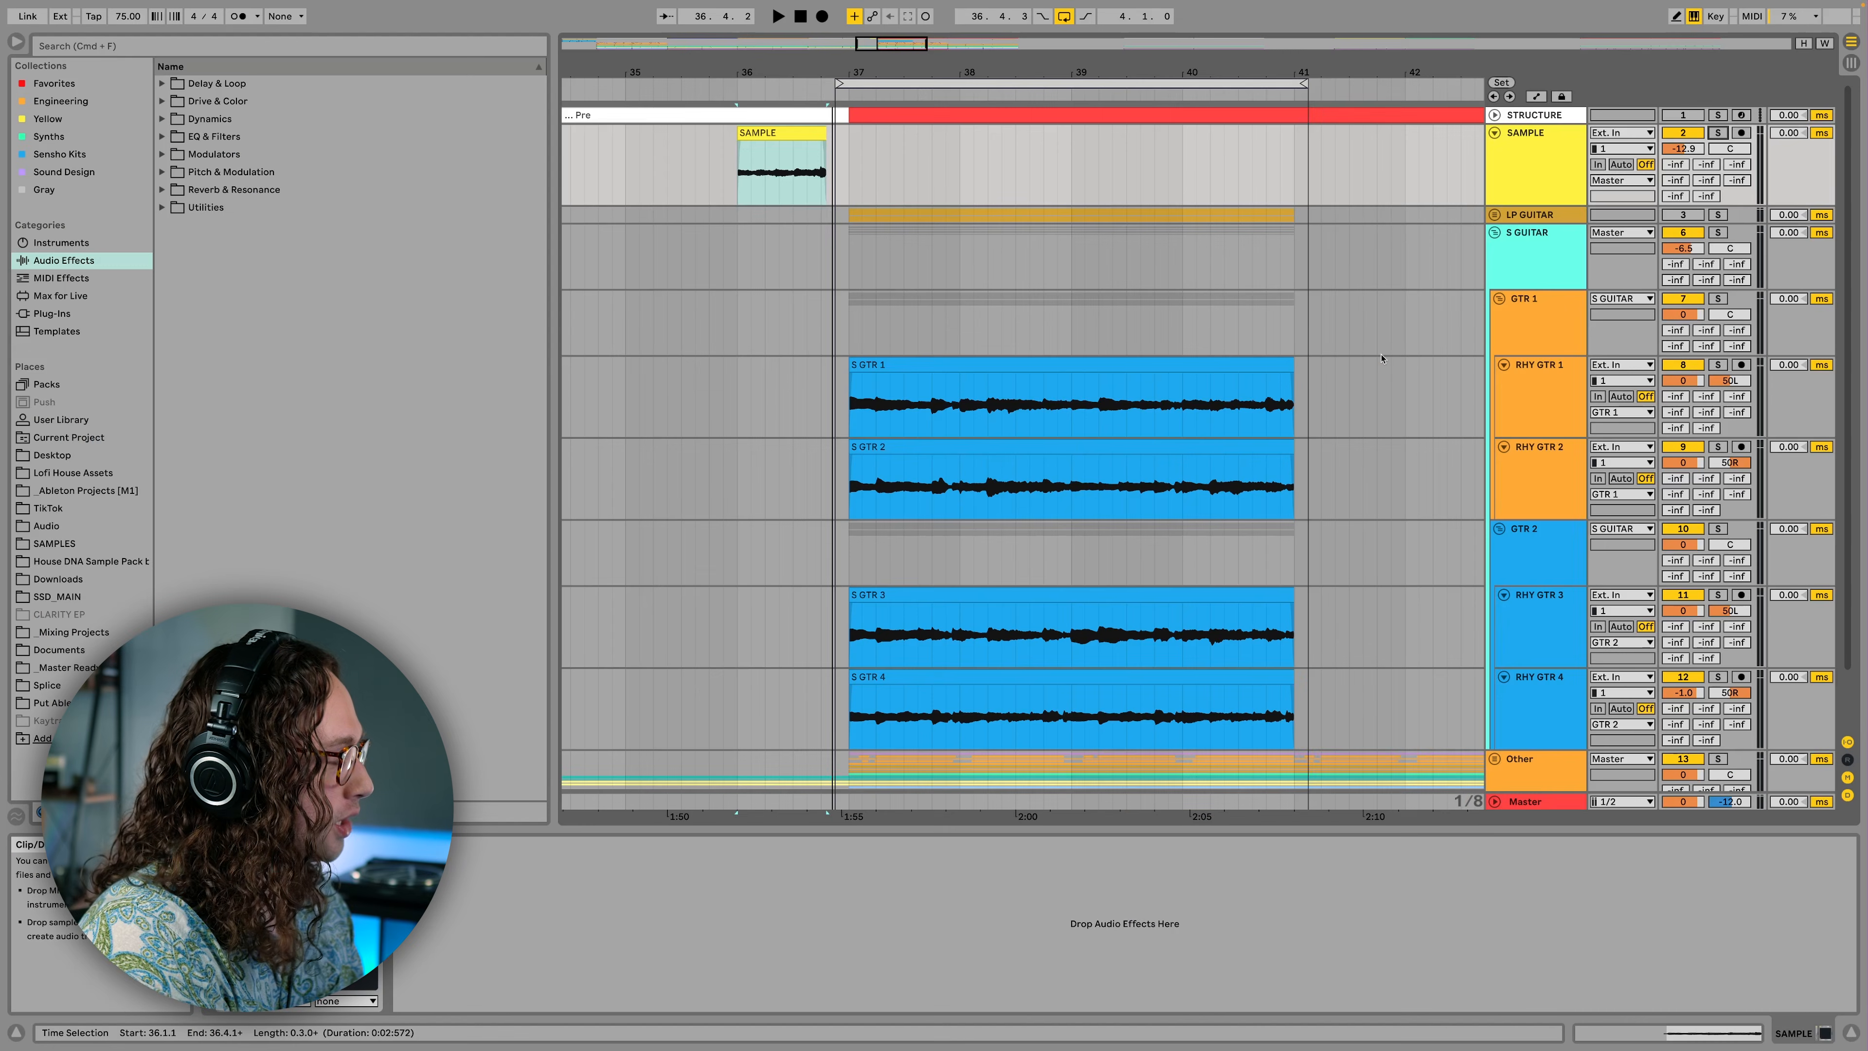
# - Bring up the Melodyne editor for the SAMPLE track and copy its harmonic spectrum
pyautogui.press('super+alt+p')
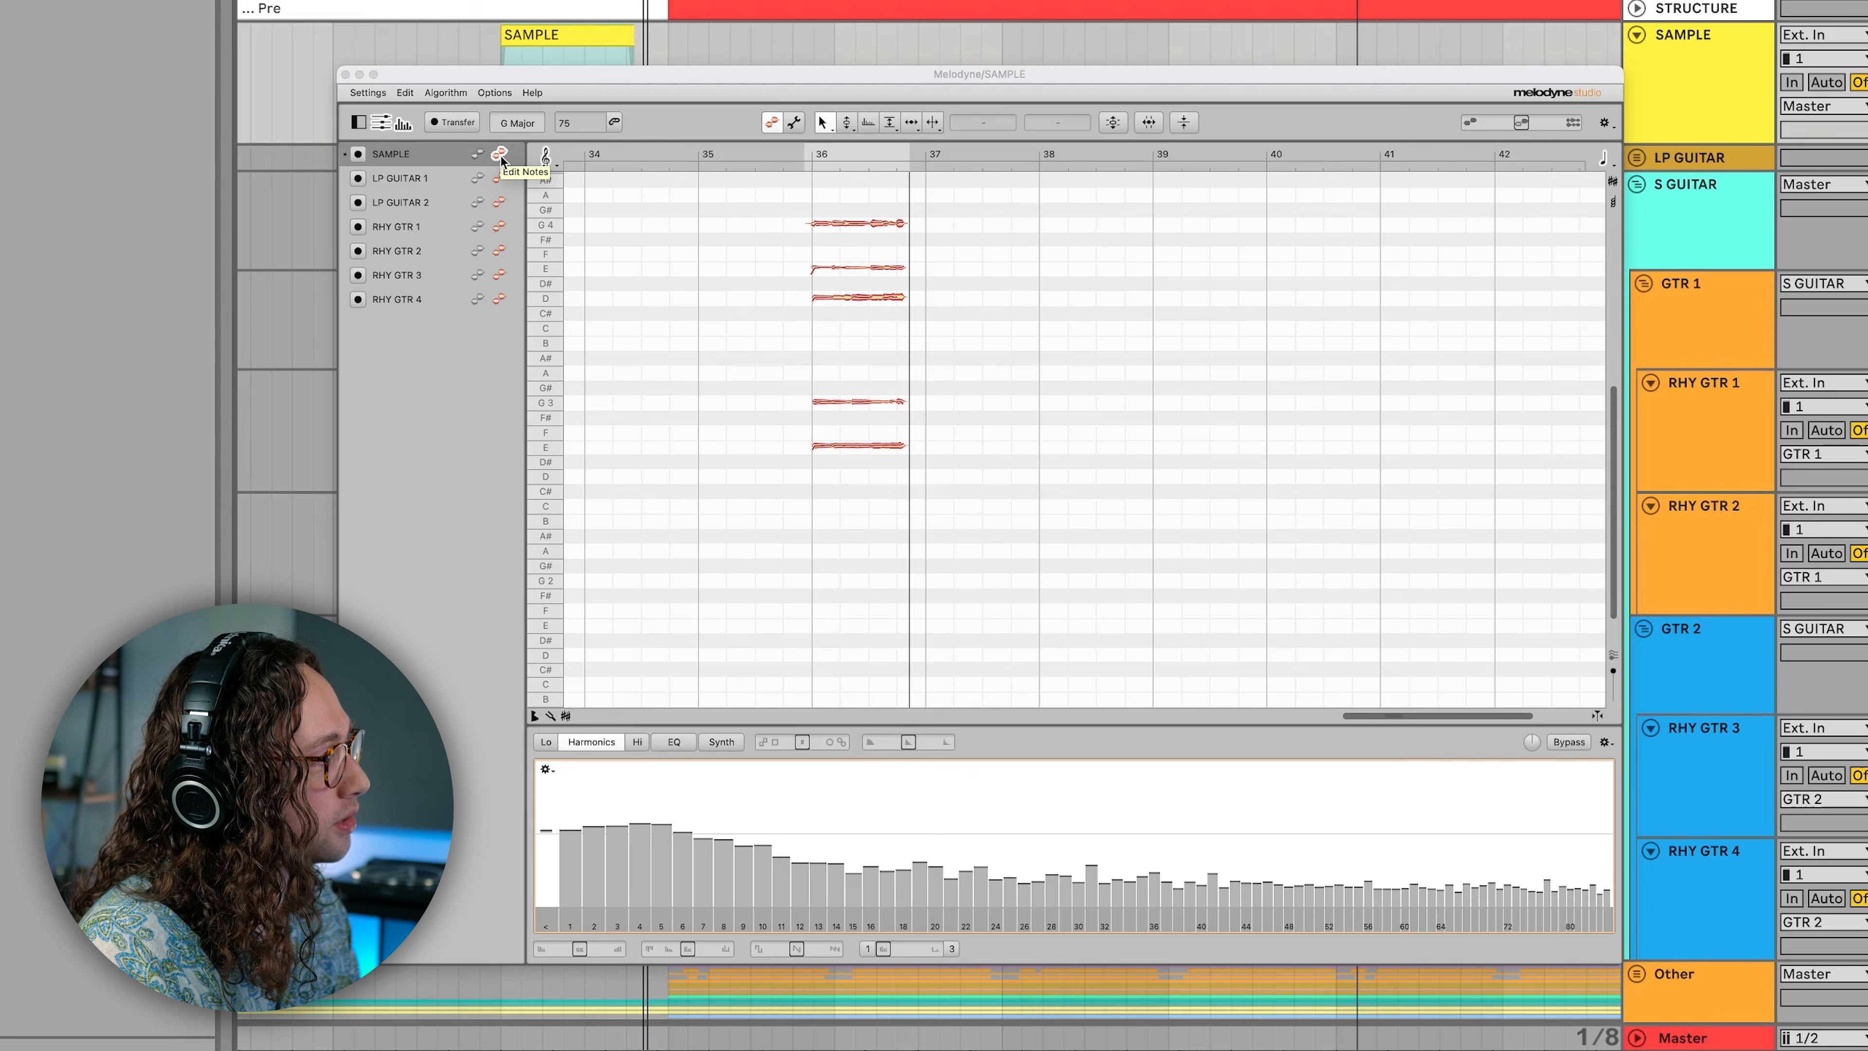
pyautogui.rightClick(933, 814)
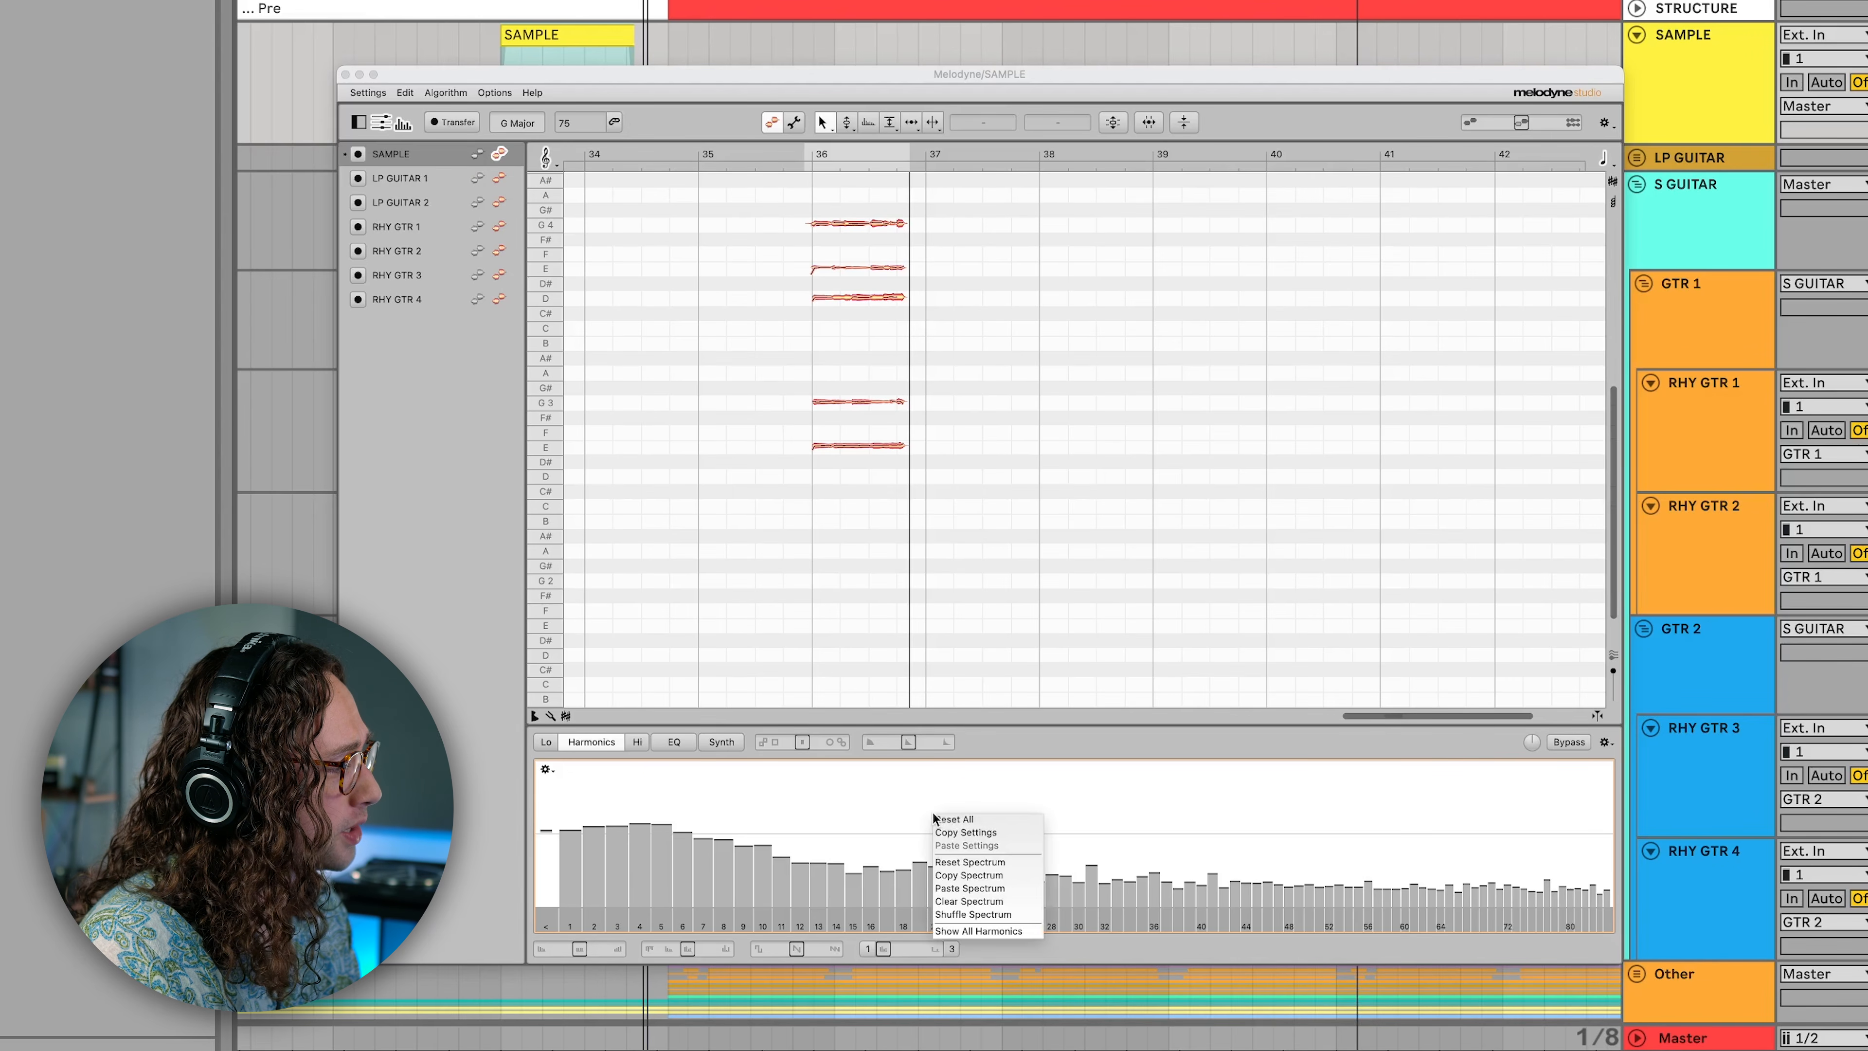
pyautogui.click(1005, 873)
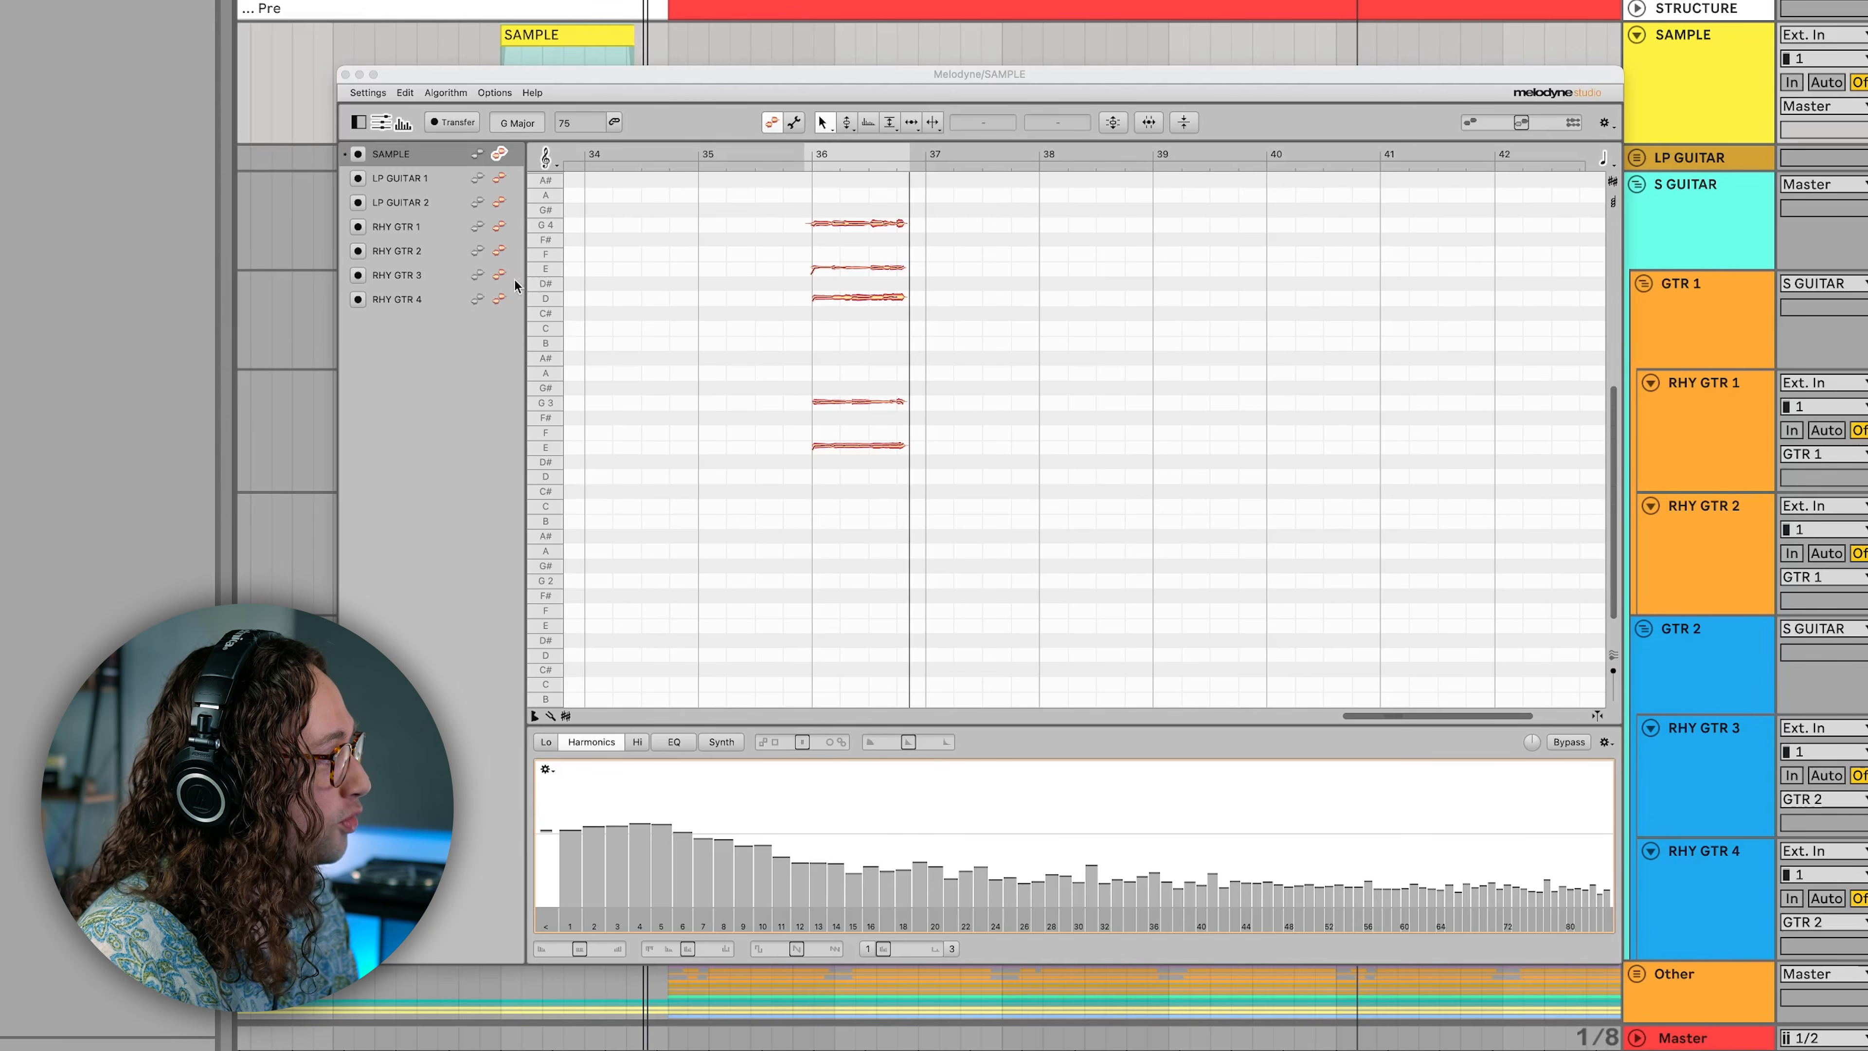
# - Paste the copied SAMPLE spectrum onto the RHY GTR 3 and RHY GTR 4 tracks
pyautogui.click(500, 277)
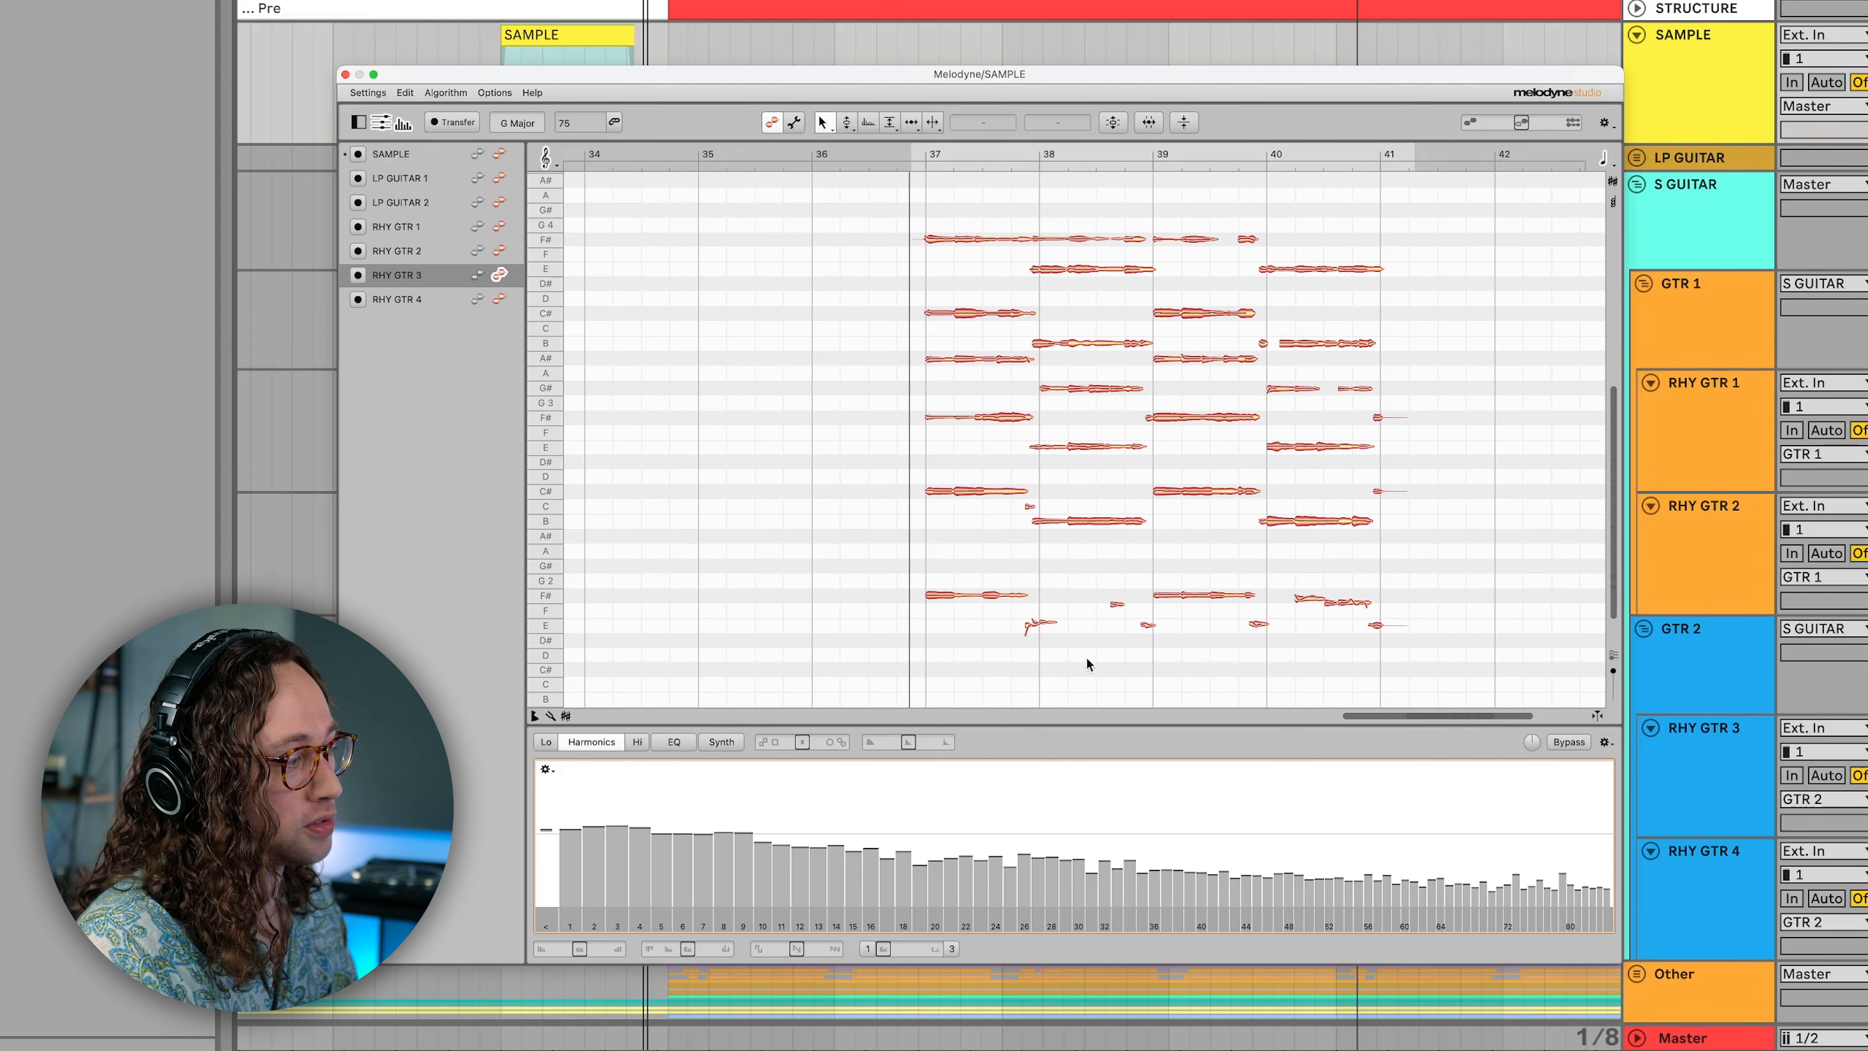
pyautogui.rightClick(1187, 777)
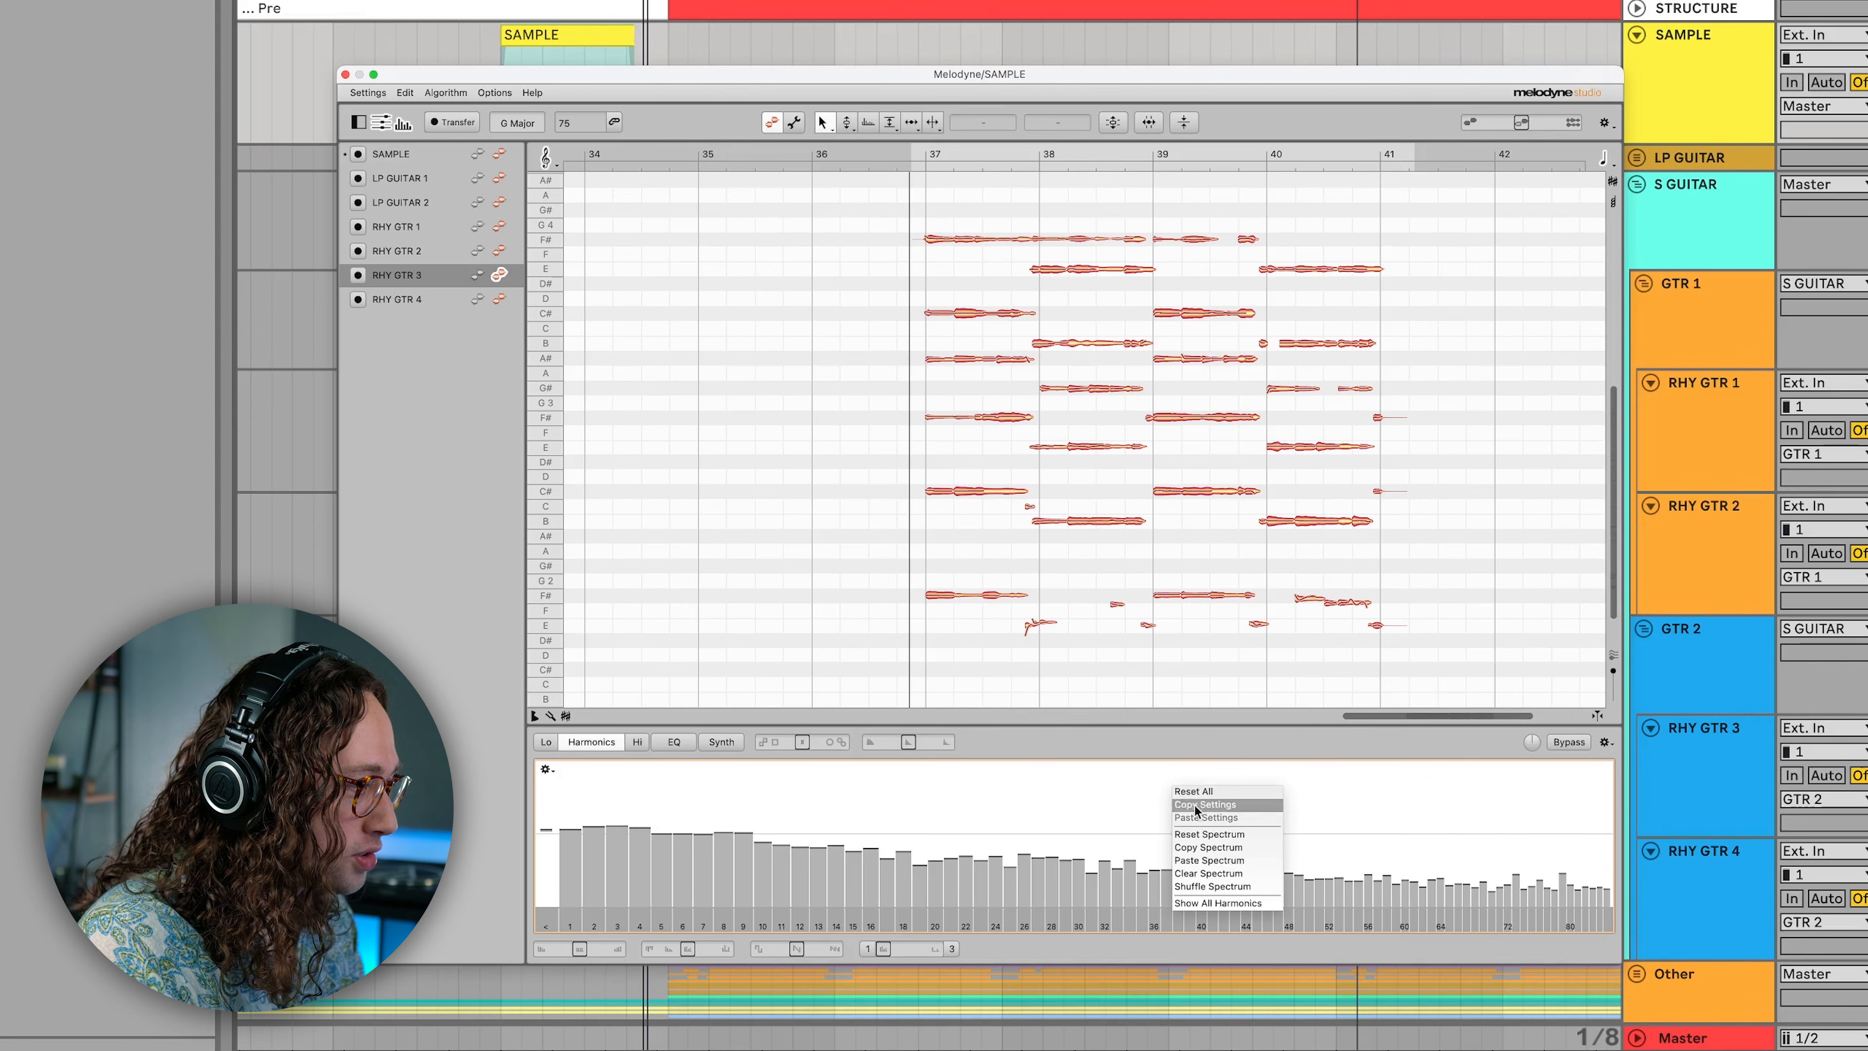
pyautogui.click(1218, 861)
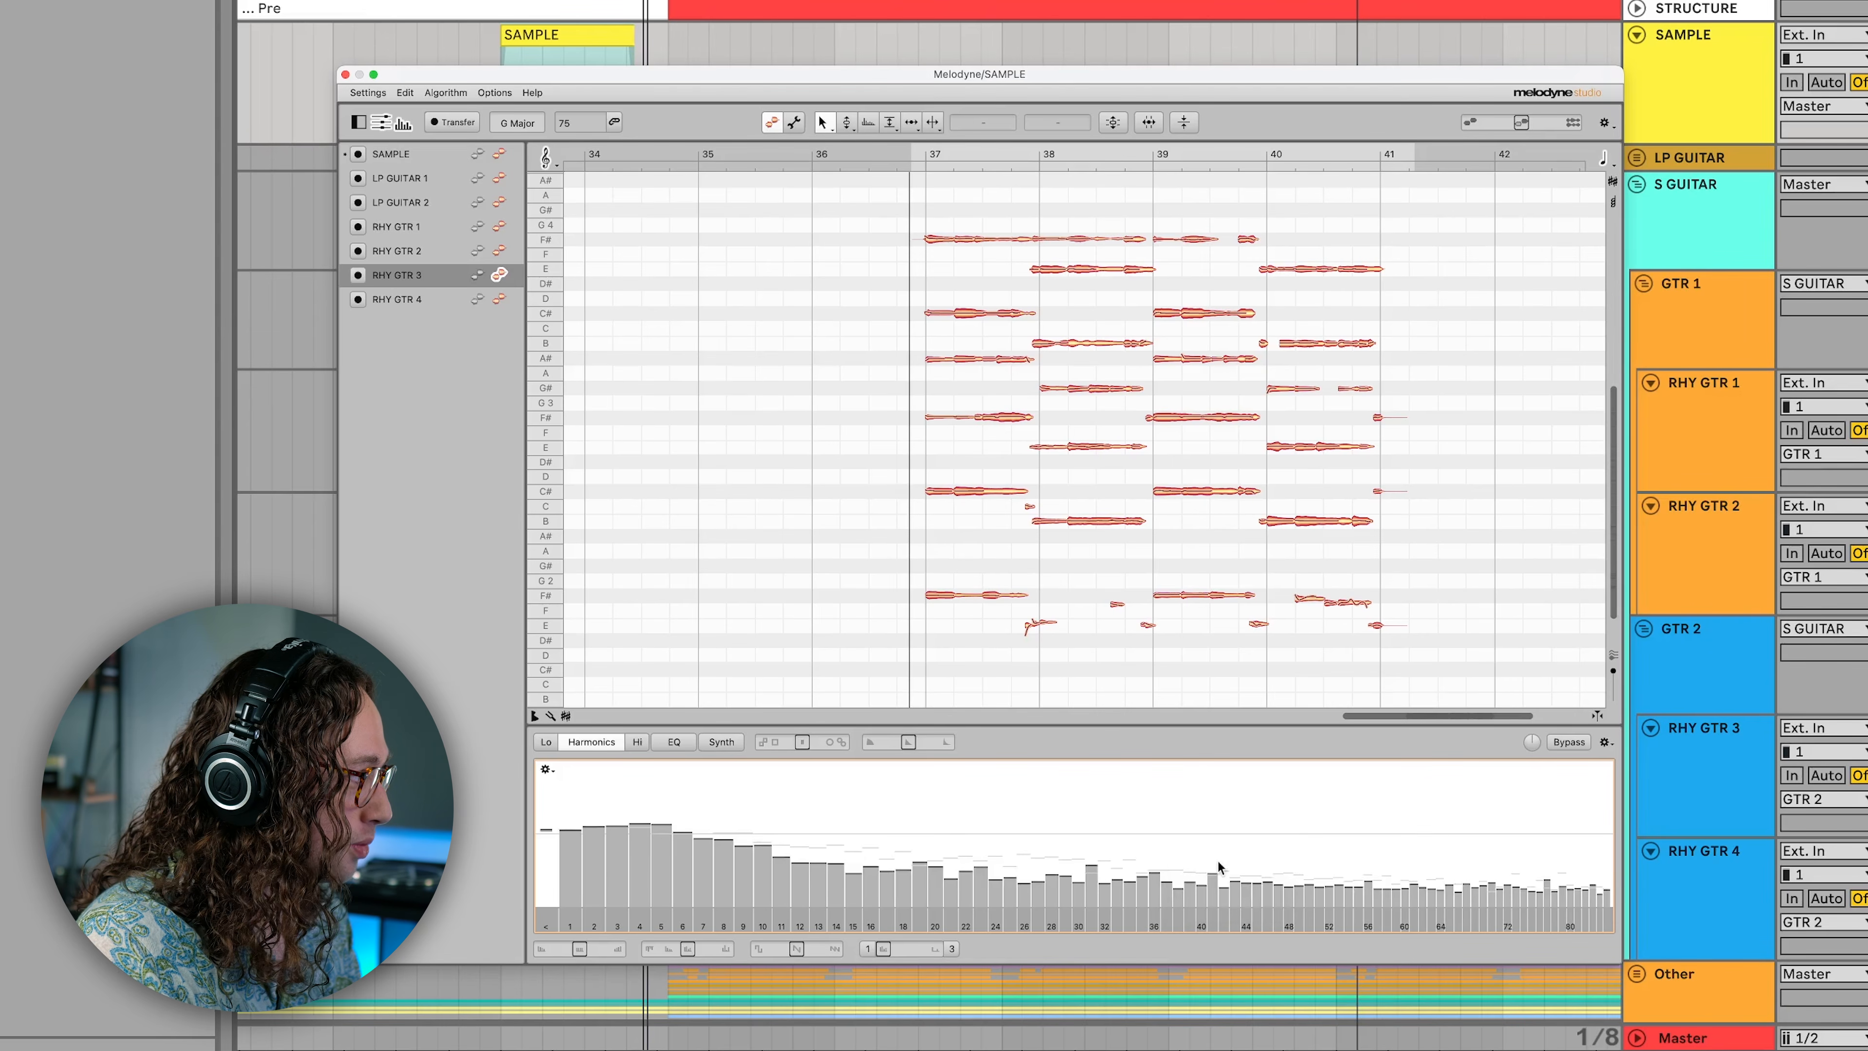
pyautogui.click(500, 299)
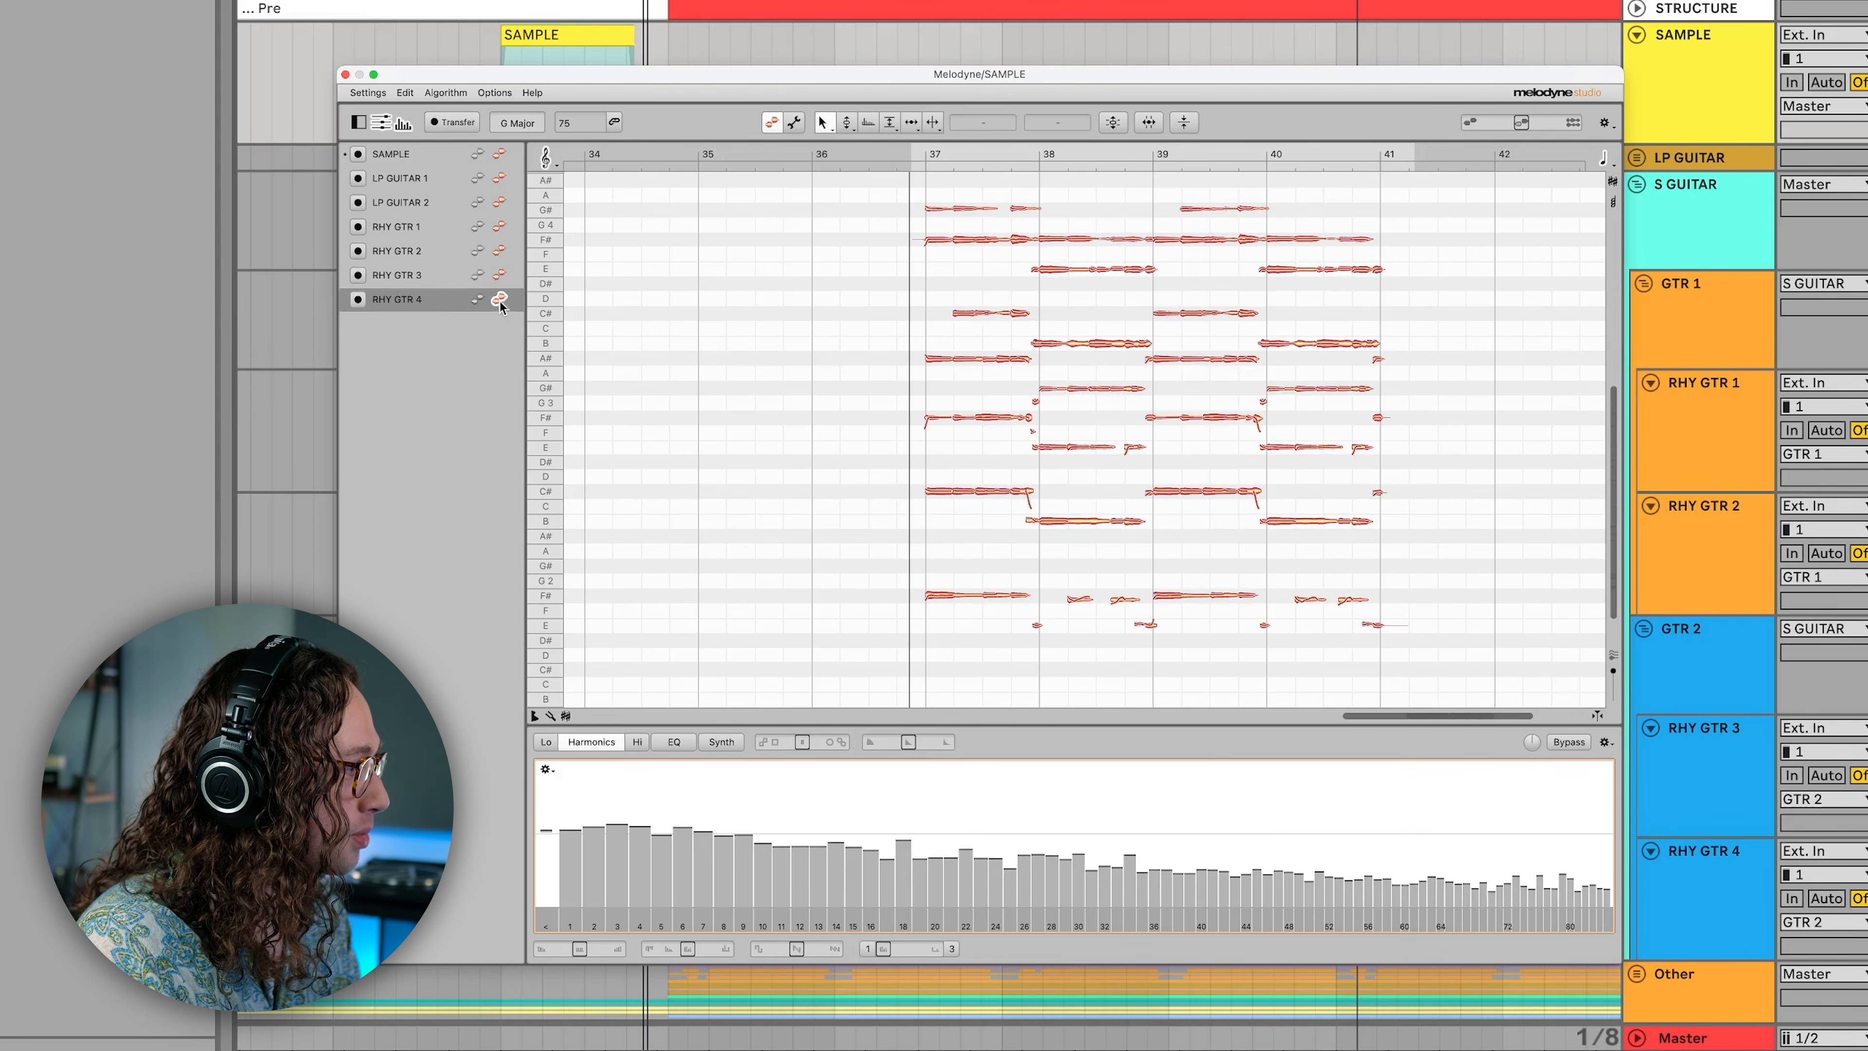
pyautogui.rightClick(1052, 781)
pyautogui.click(1095, 858)
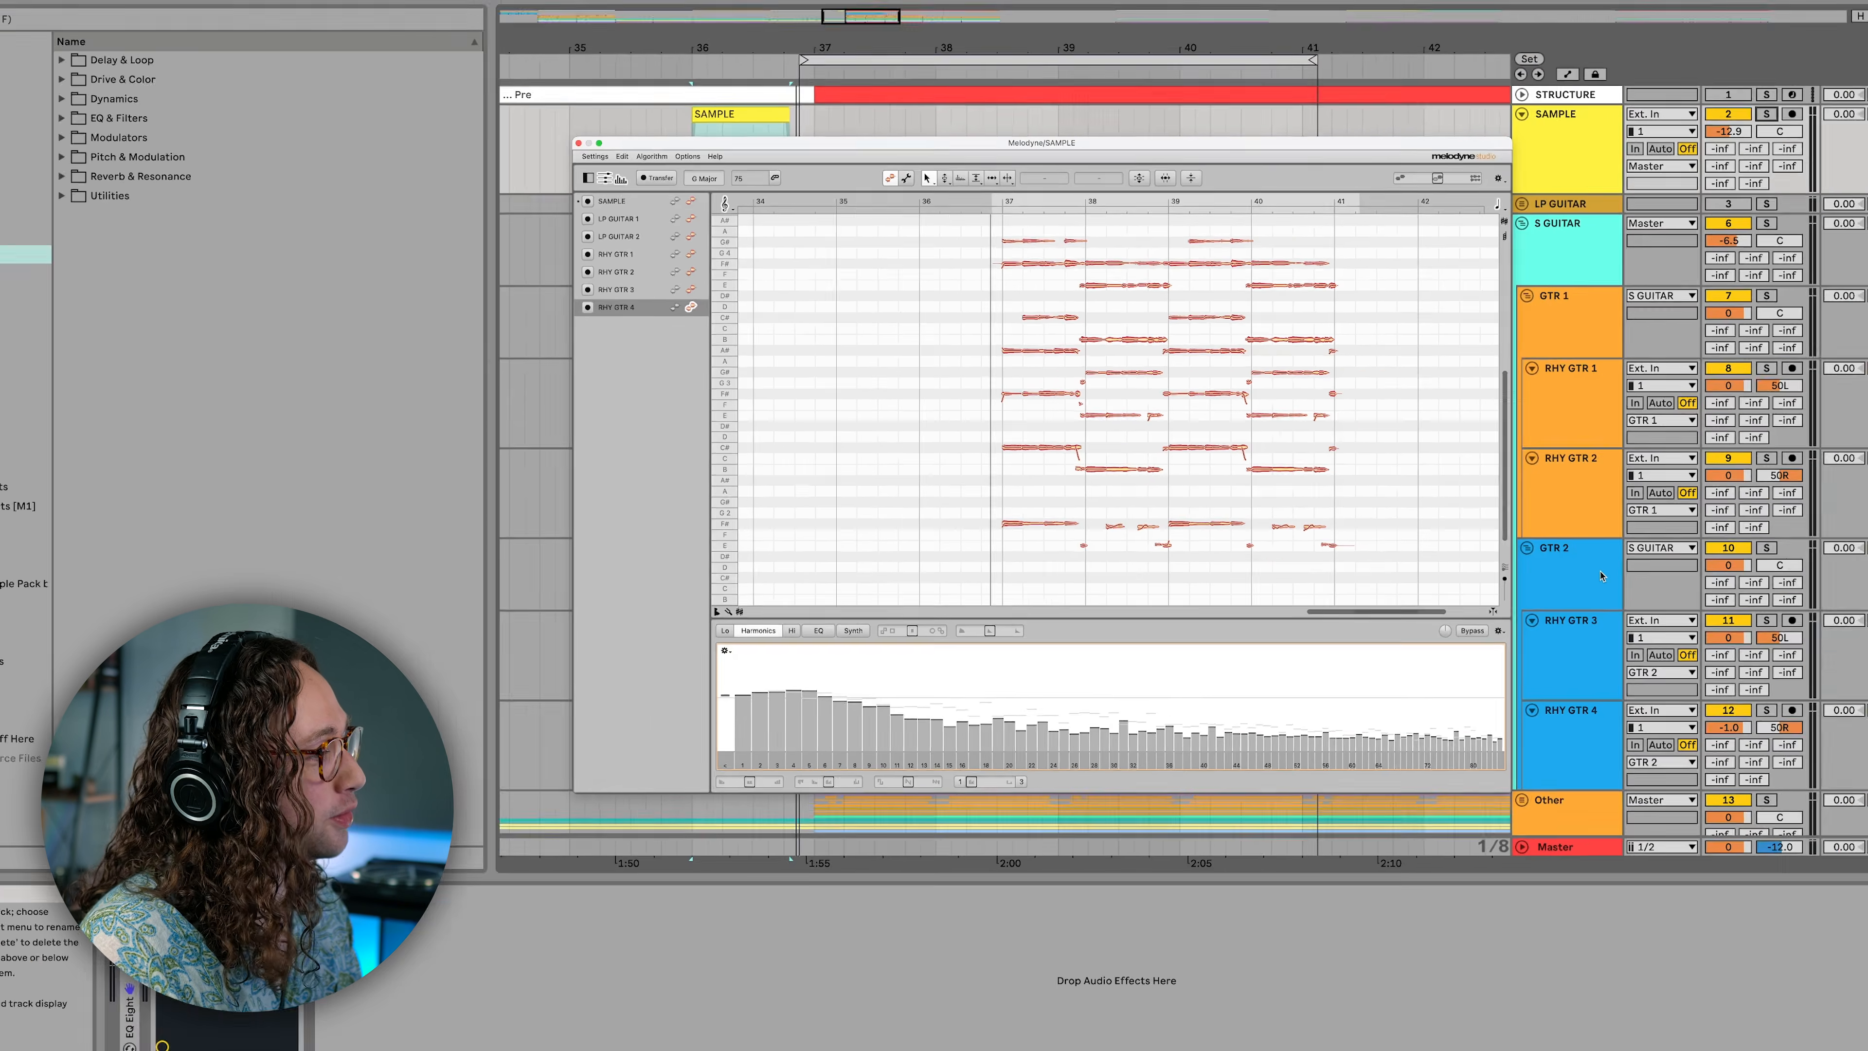
# - Solo the GTR 2 group and play RHY GTR 3 and RHY GTR 4 to check the transferred spectrum
pyautogui.click(1746, 667)
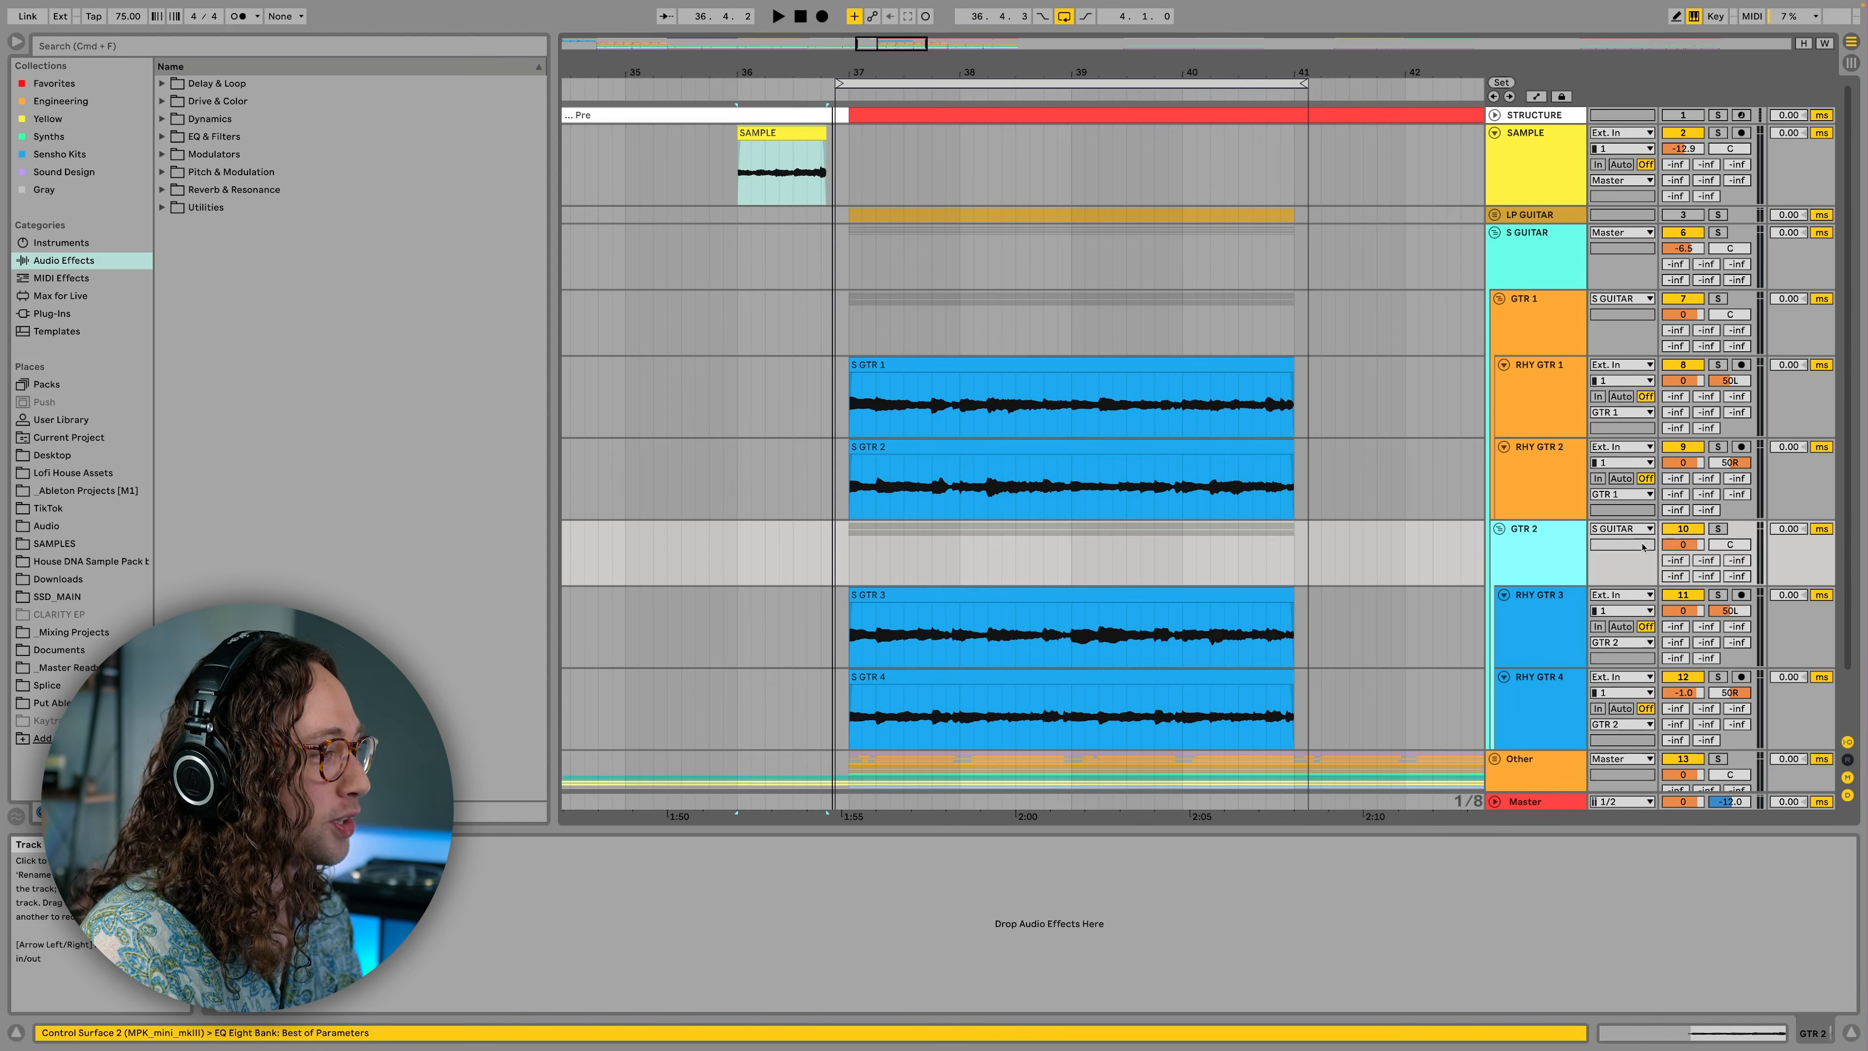
pyautogui.click(1720, 529)
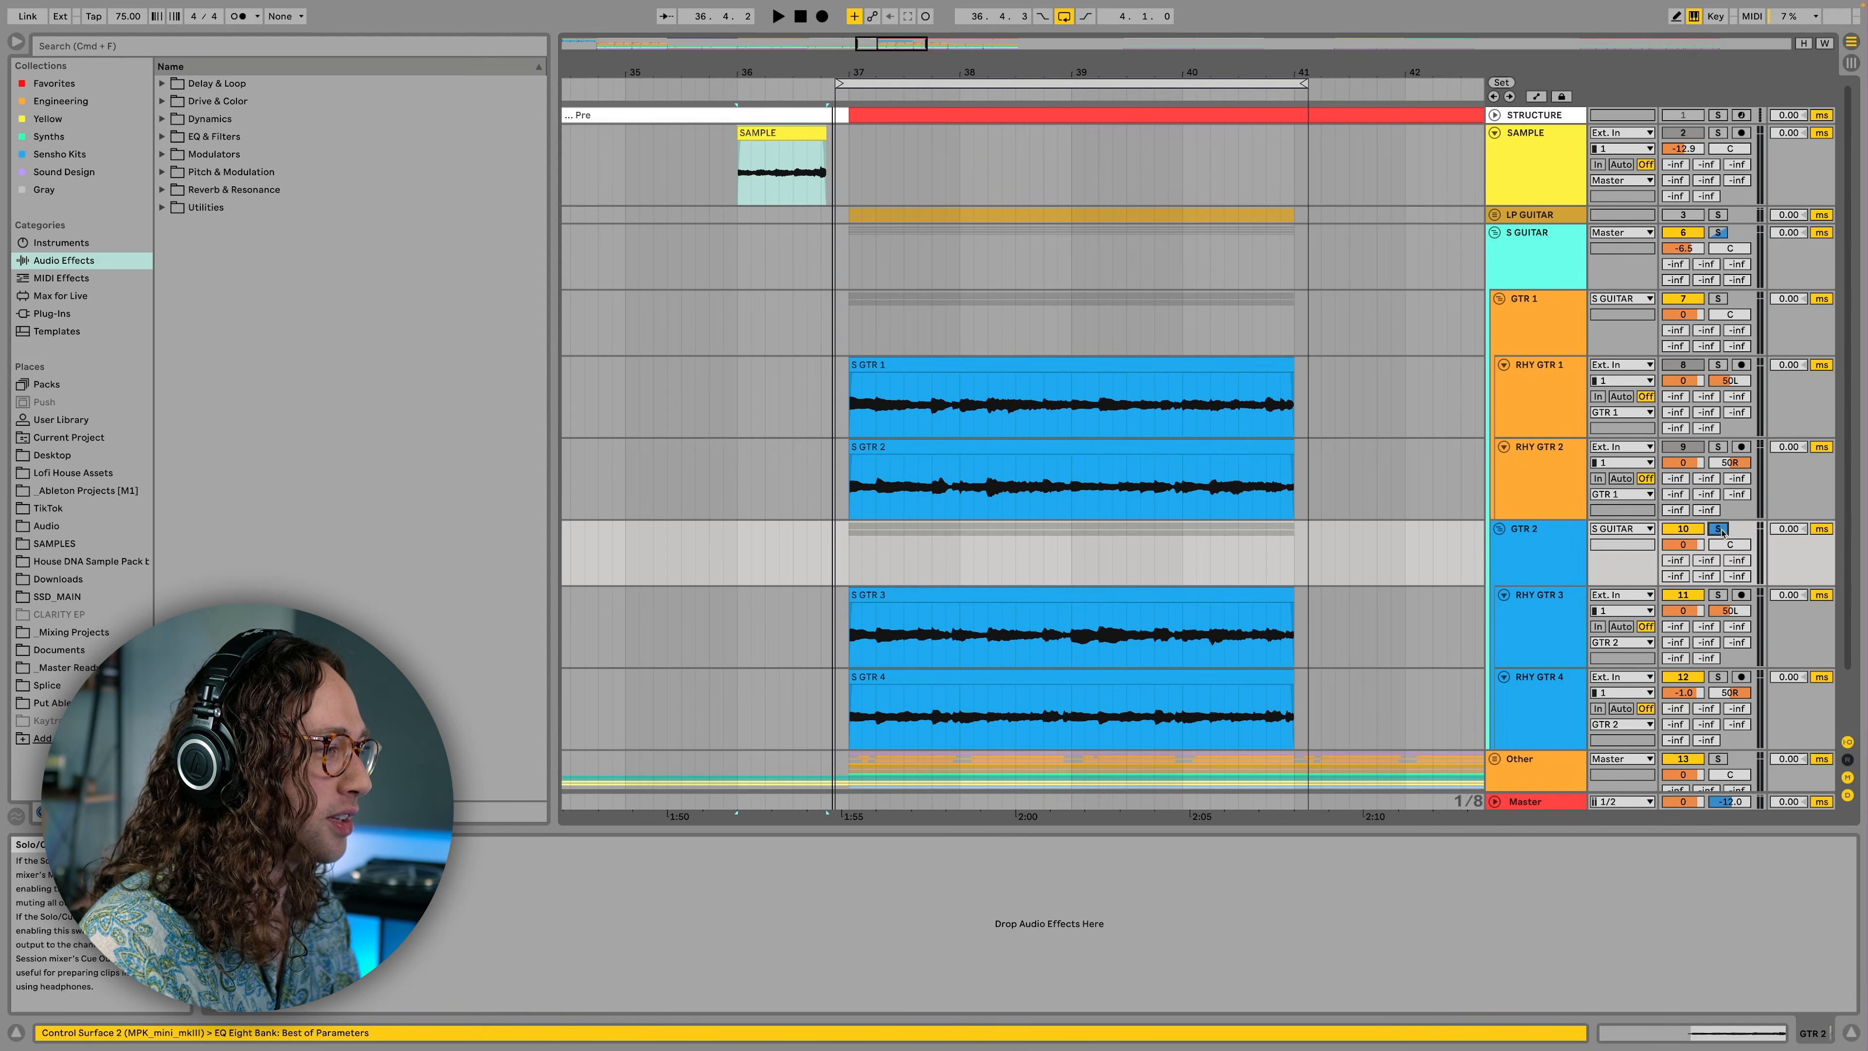
pyautogui.click(1541, 616)
pyautogui.press('space')
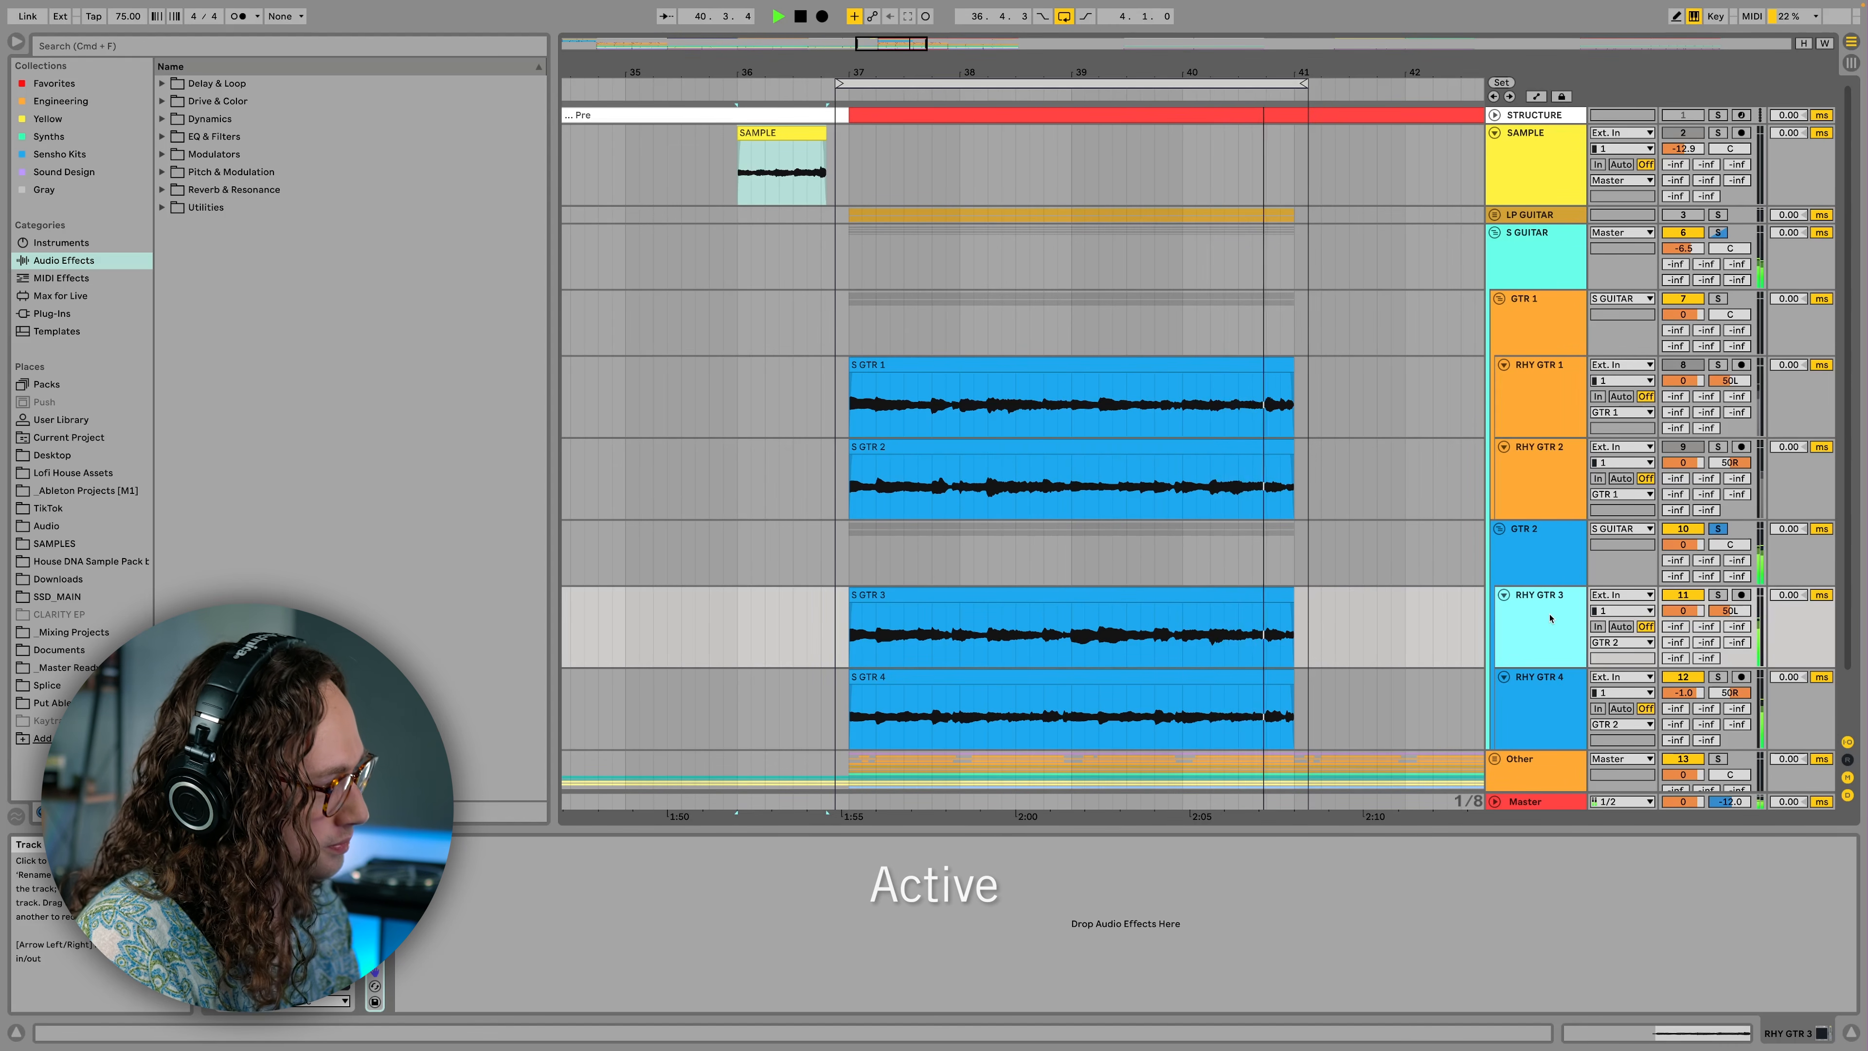
pyautogui.press('space')
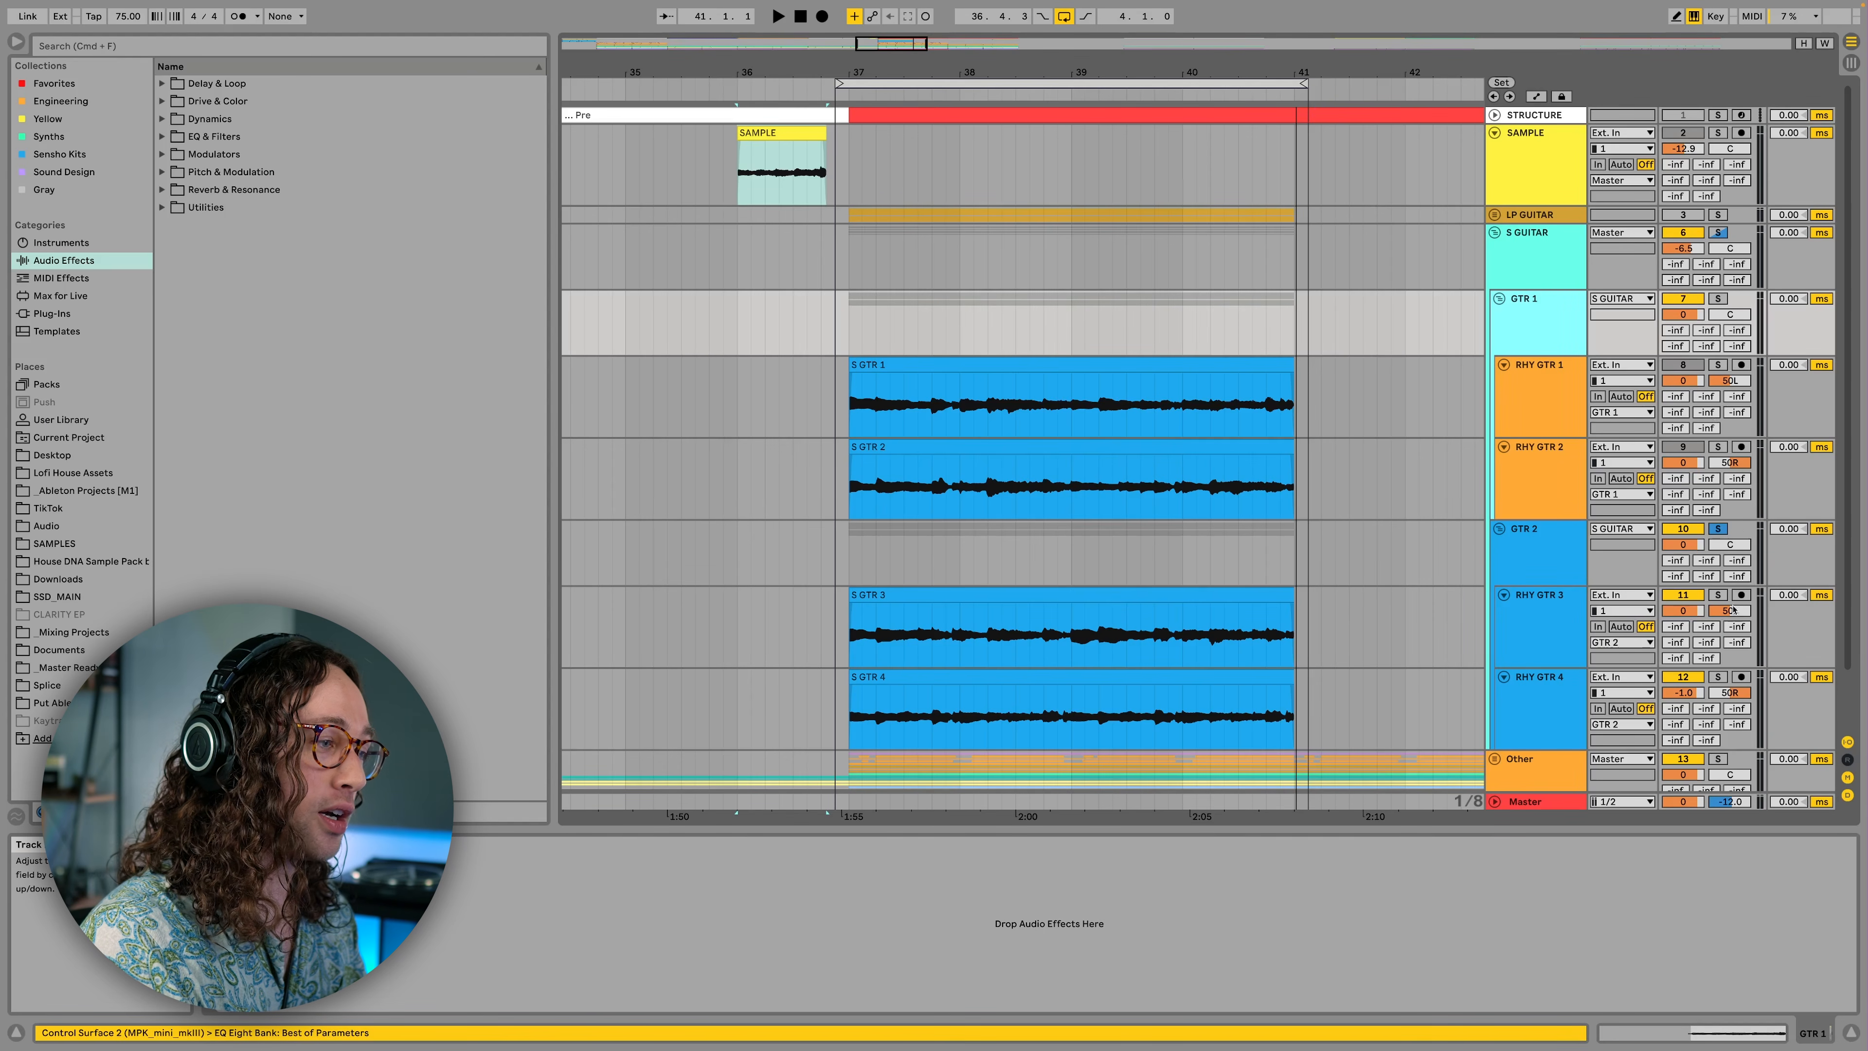
# - Pan RHY GTR 3 to 50R and RHY GTR 2 to 50L so each guitar pair sits on one side
pyautogui.click(1730, 610)
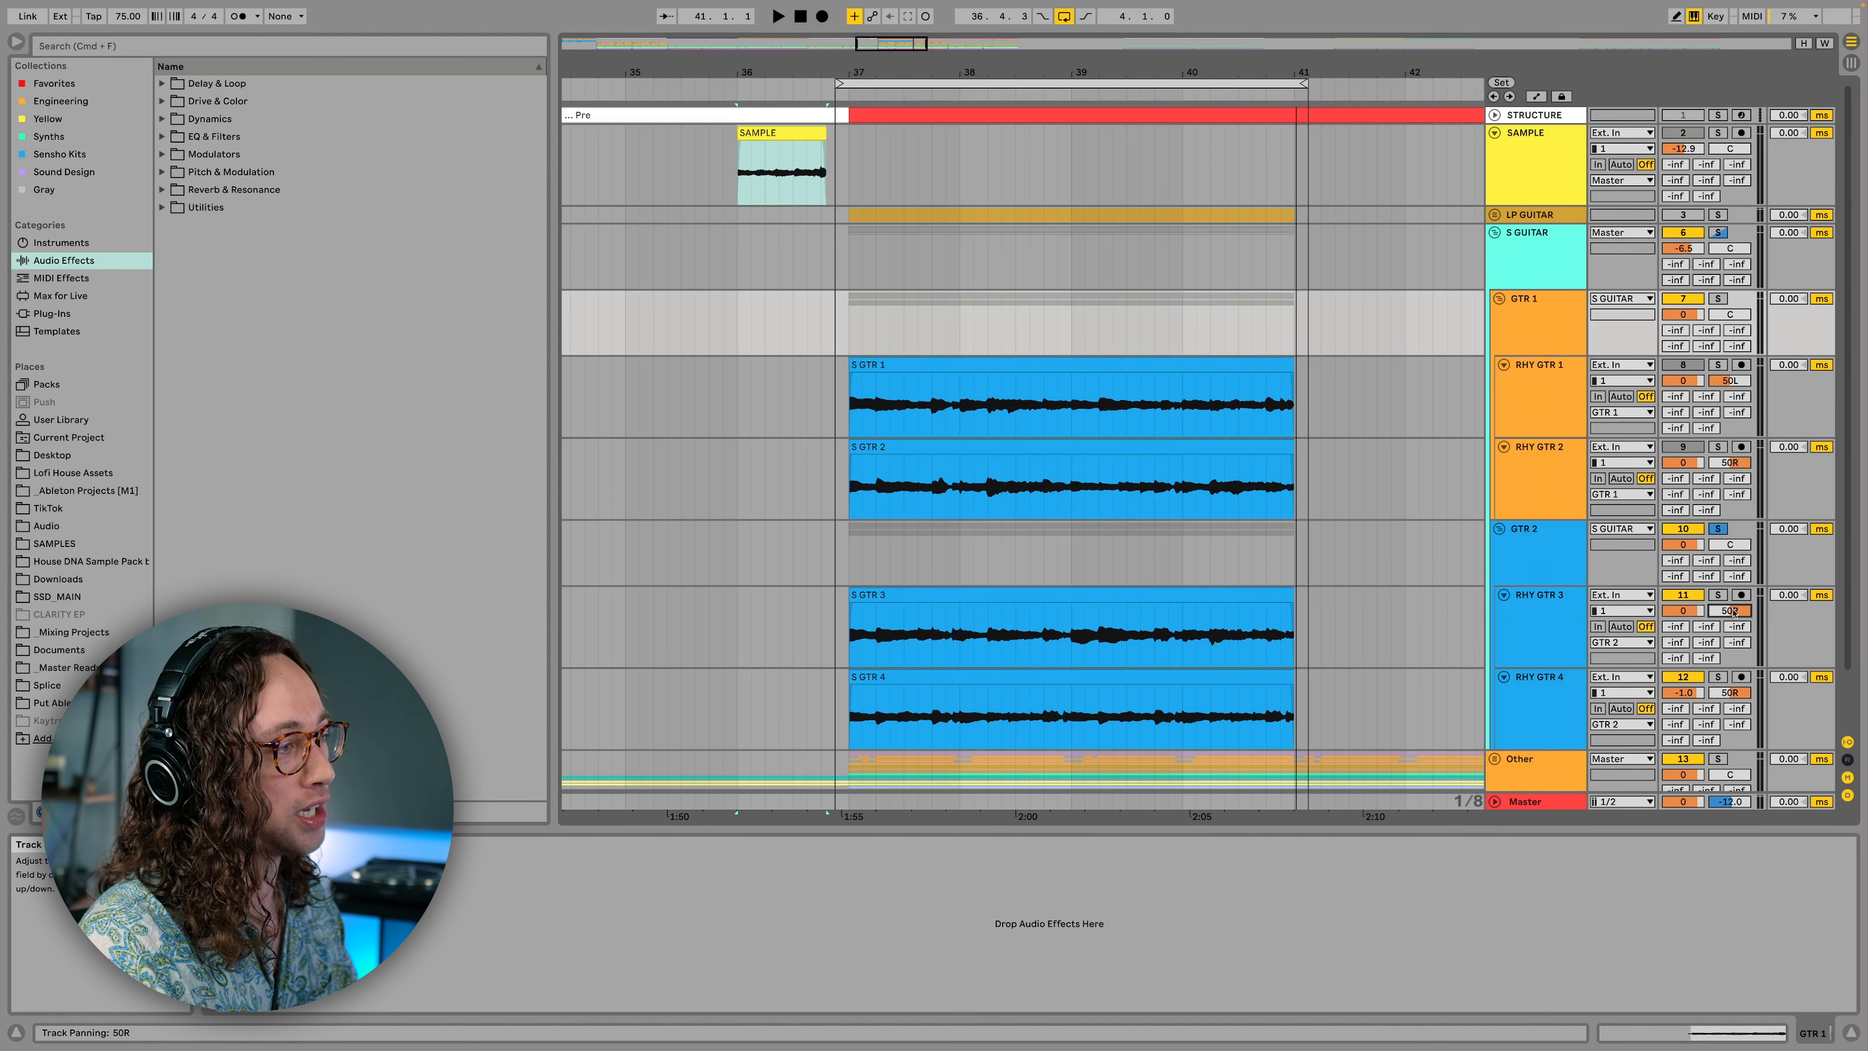
pyautogui.moveTo(1715, 471); pyautogui.dragTo(1715, 508)
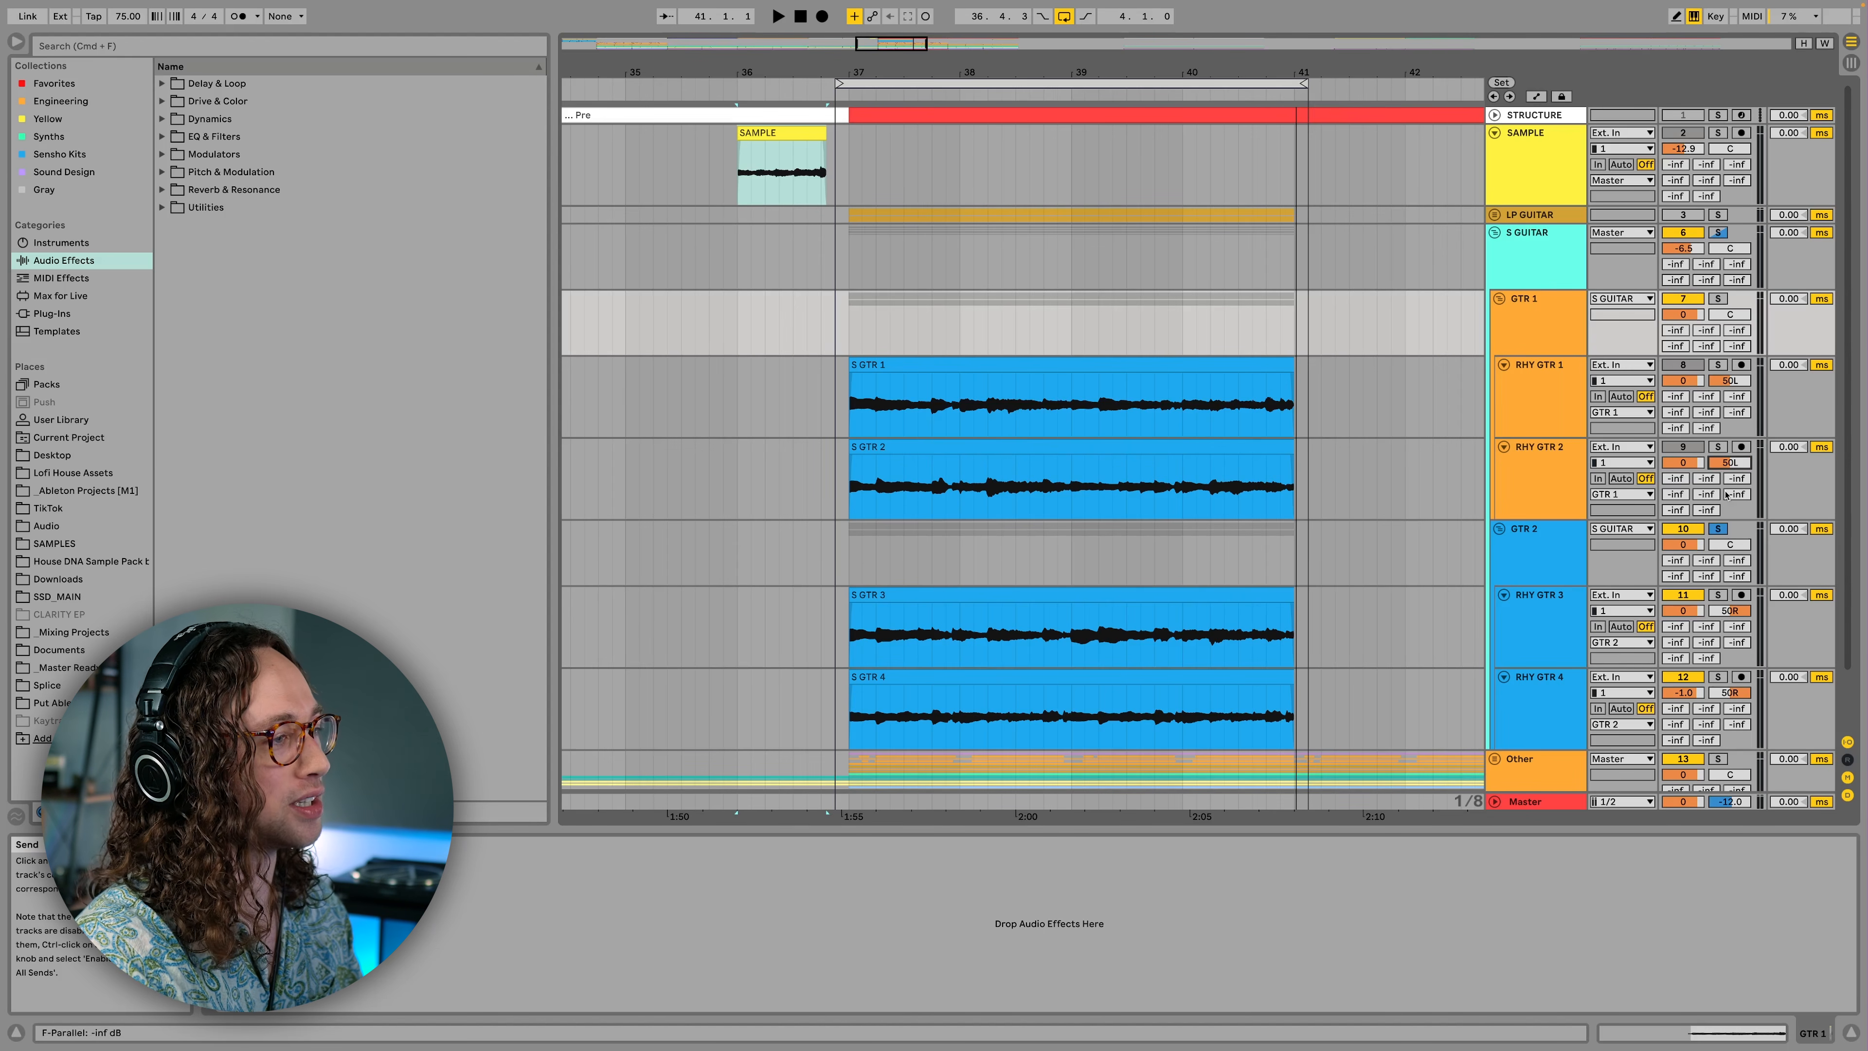
# - Play all four rhythm guitars from 36.4.3 with the S GUITAR group soloed
pyautogui.click(840, 328)
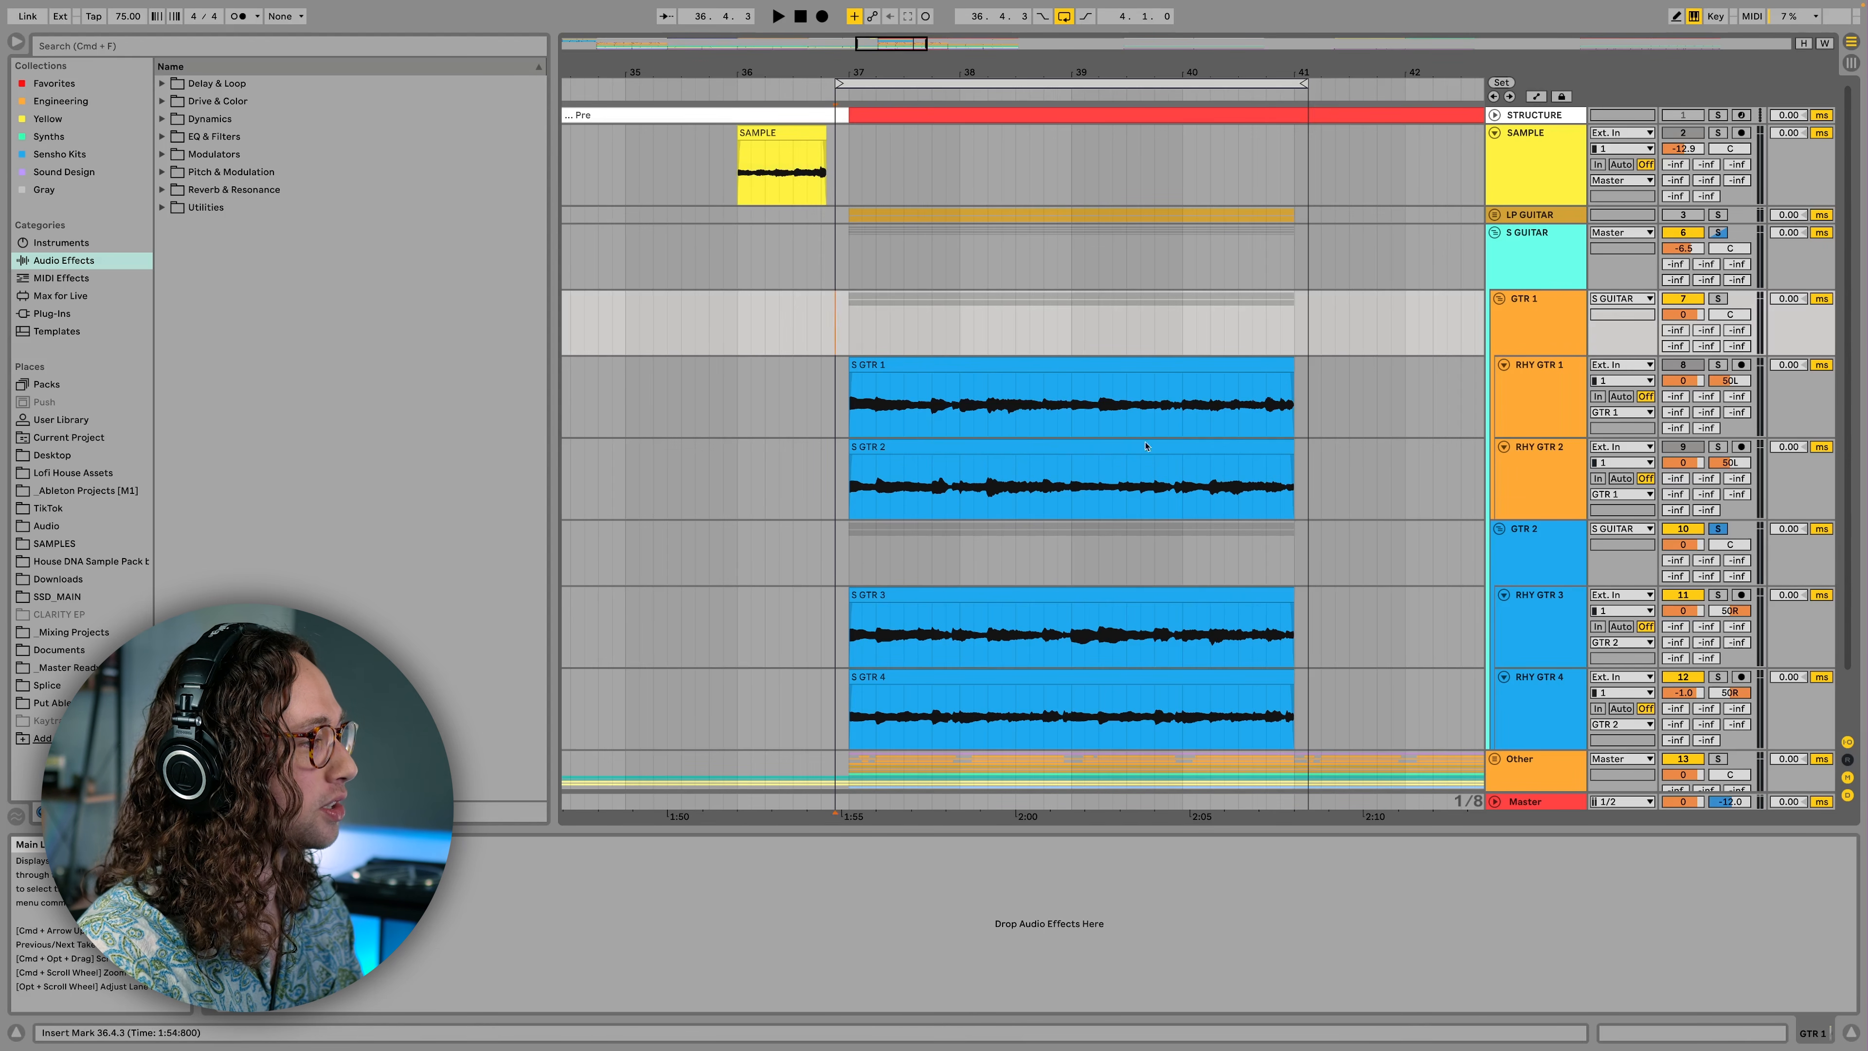
pyautogui.click(1545, 553)
pyautogui.click(1541, 625)
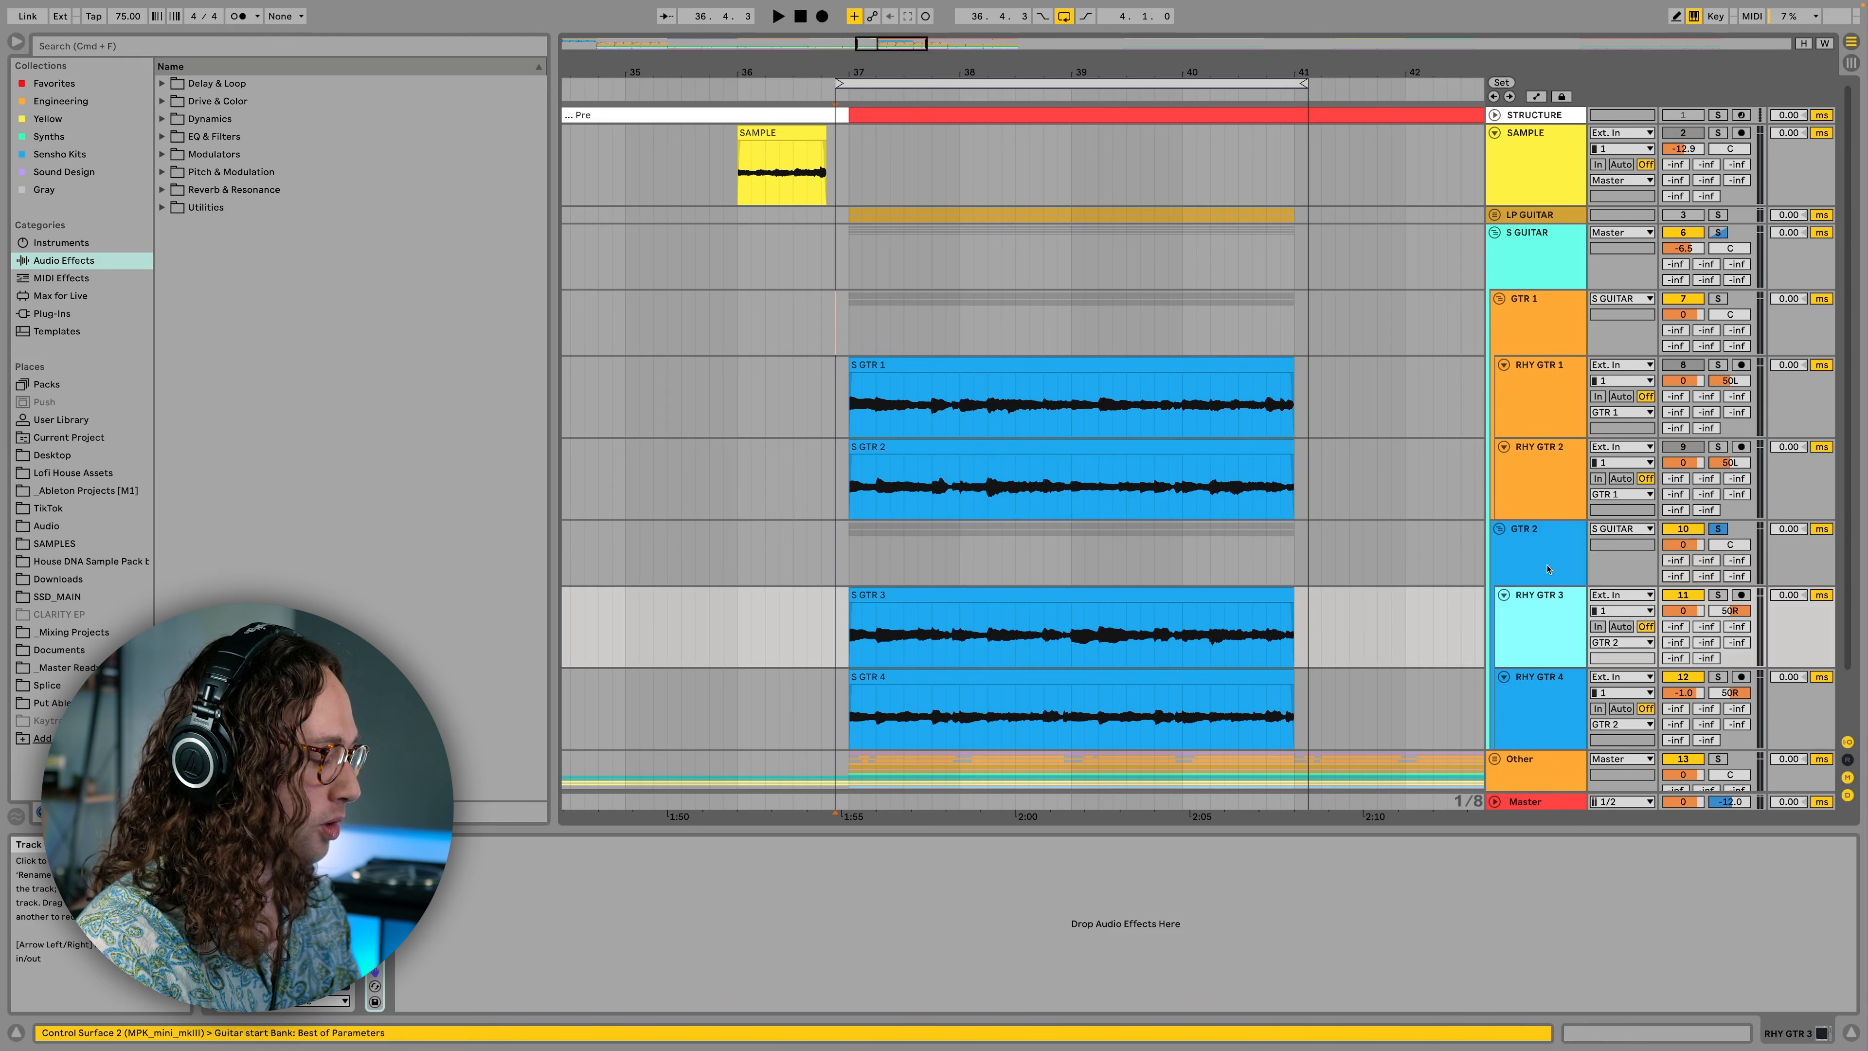
pyautogui.press('space')
pyautogui.click(1718, 233)
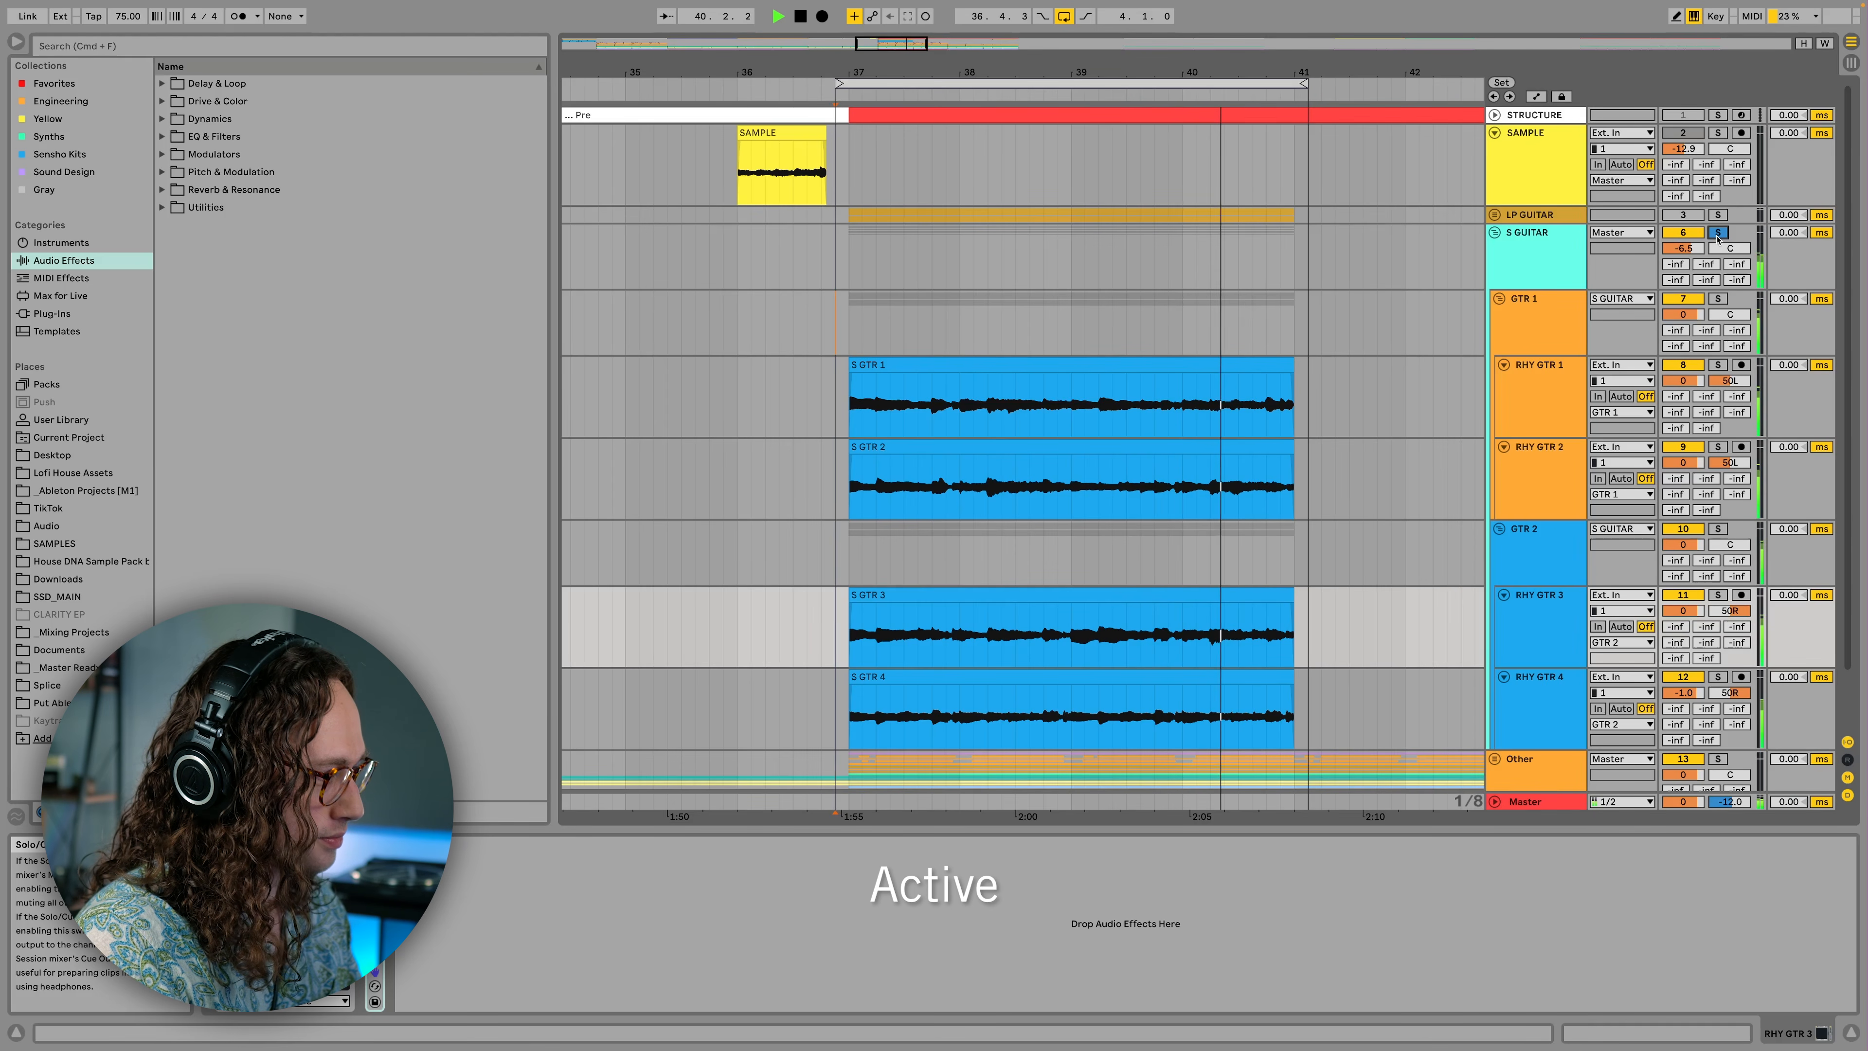
pyautogui.press('space')
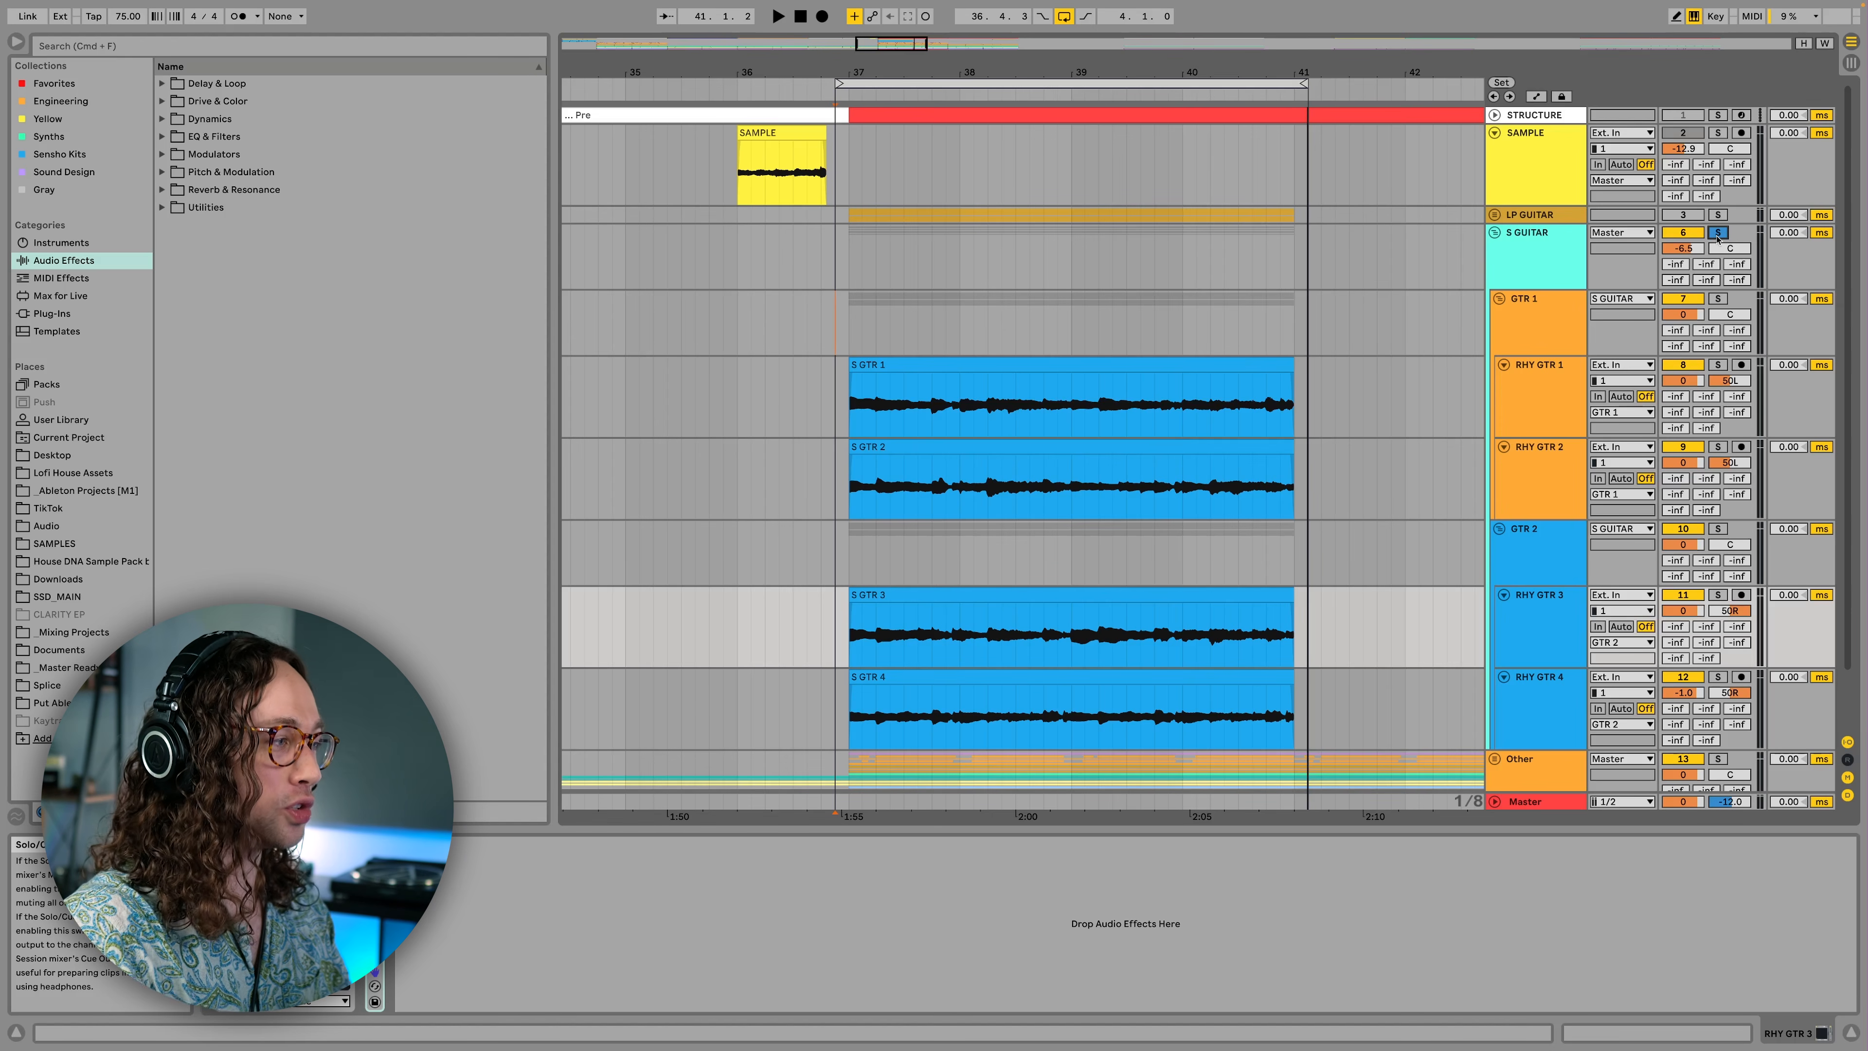
# - Unsolo the S GUITAR group and play the same passage again for comparison
pyautogui.click(1719, 232)
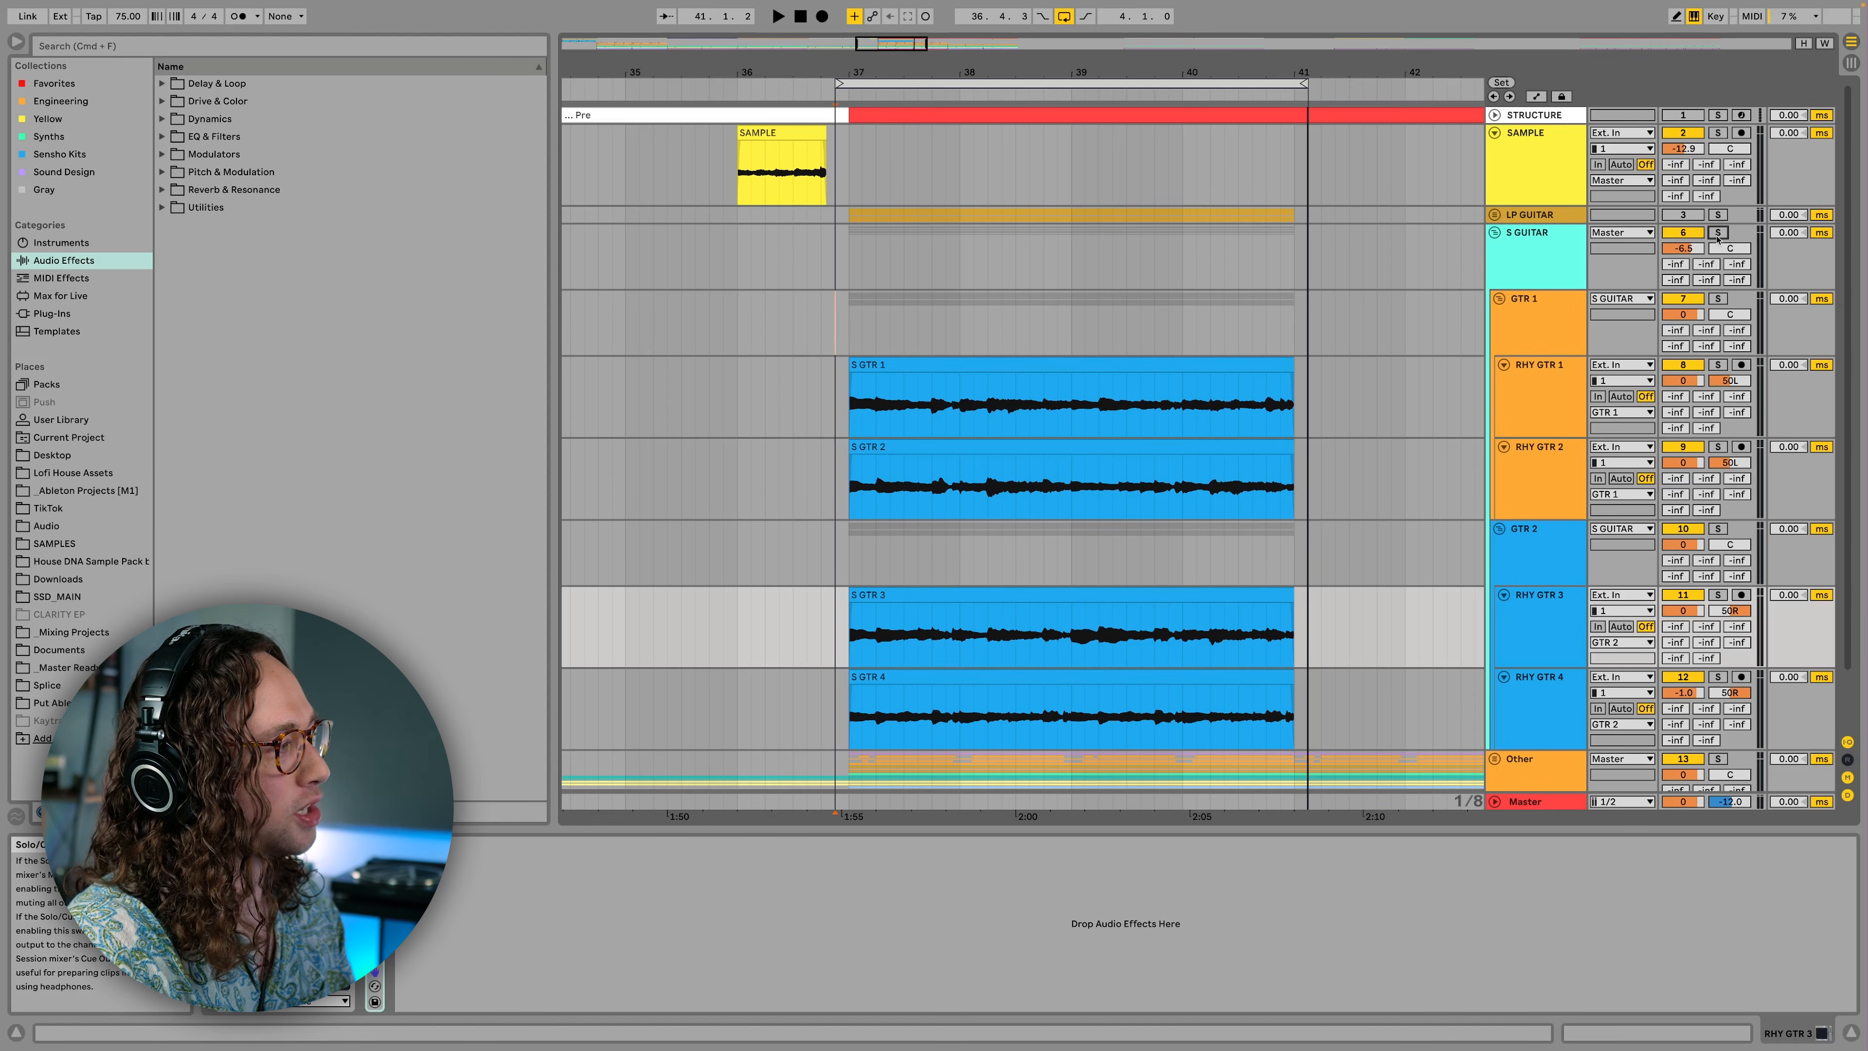
pyautogui.press('space')
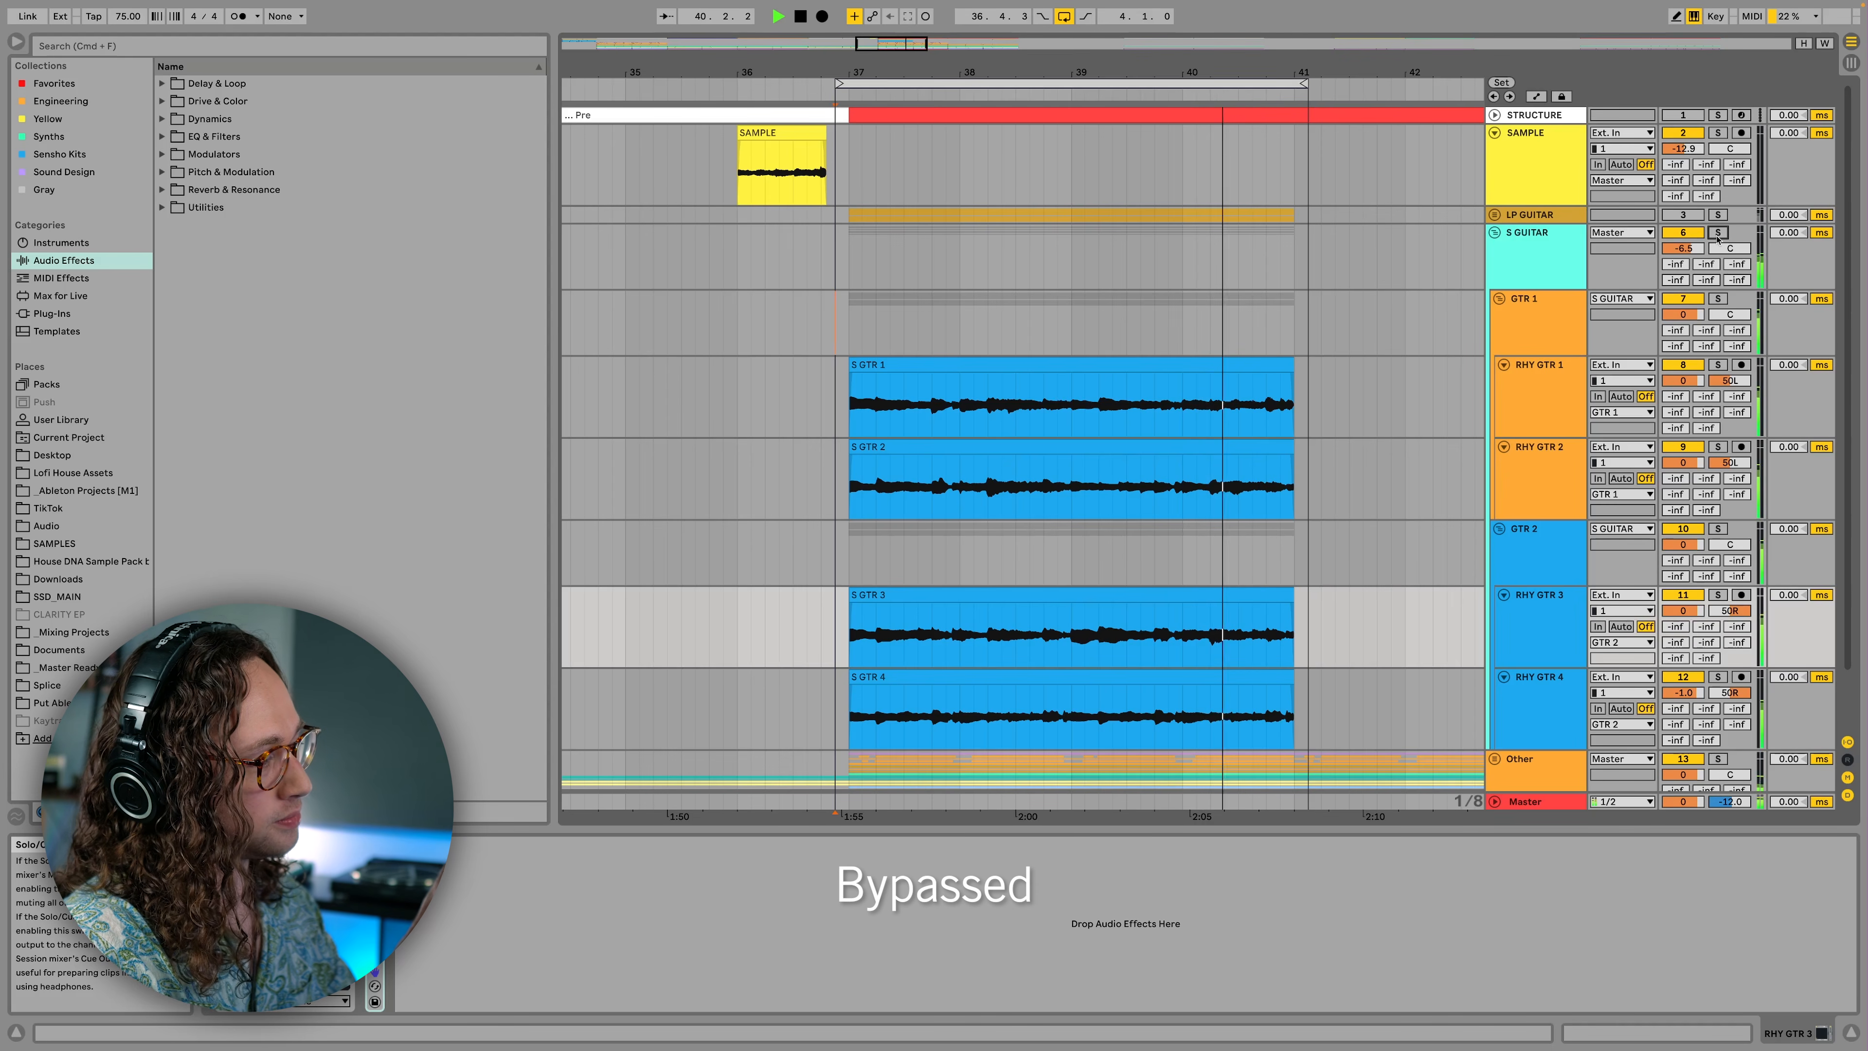
pyautogui.press('space')
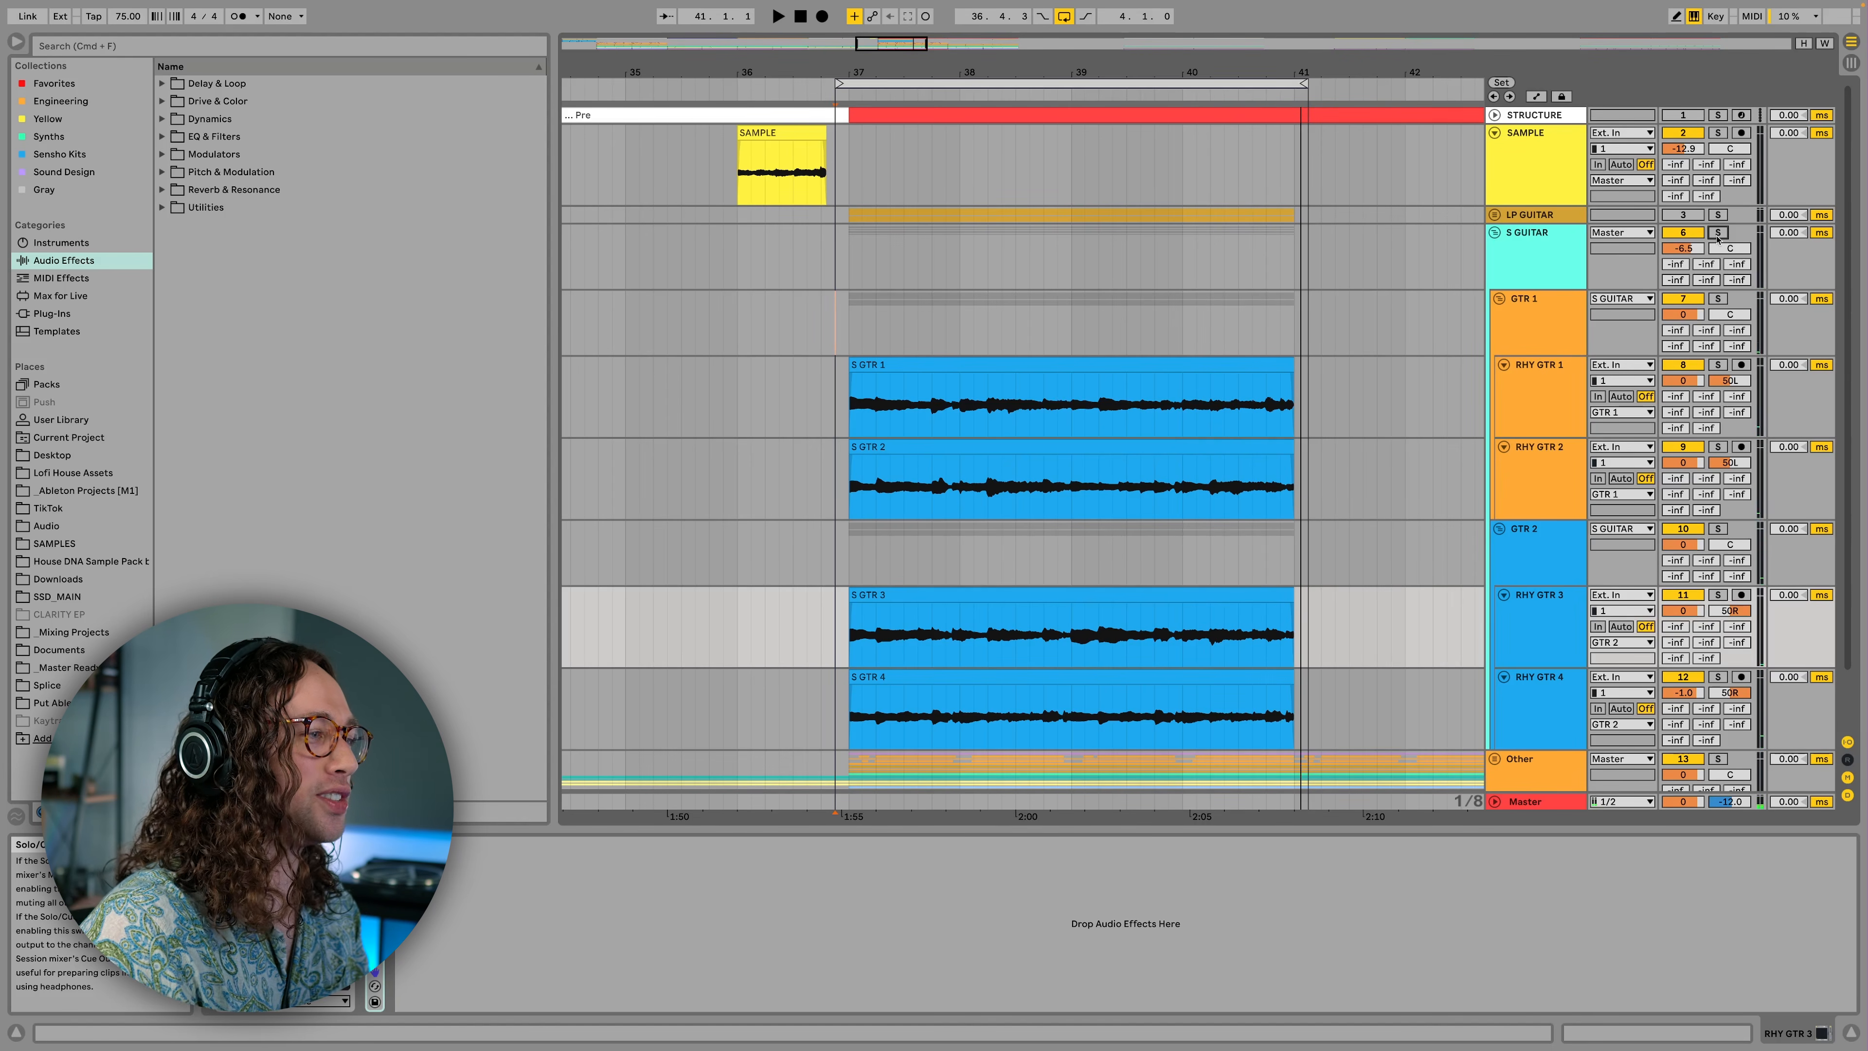
# - Bring up the Melodyne editor, switch to RHY GTR 3 and slightly raise its harmonic contour
pyautogui.doubleClick(1159, 405)
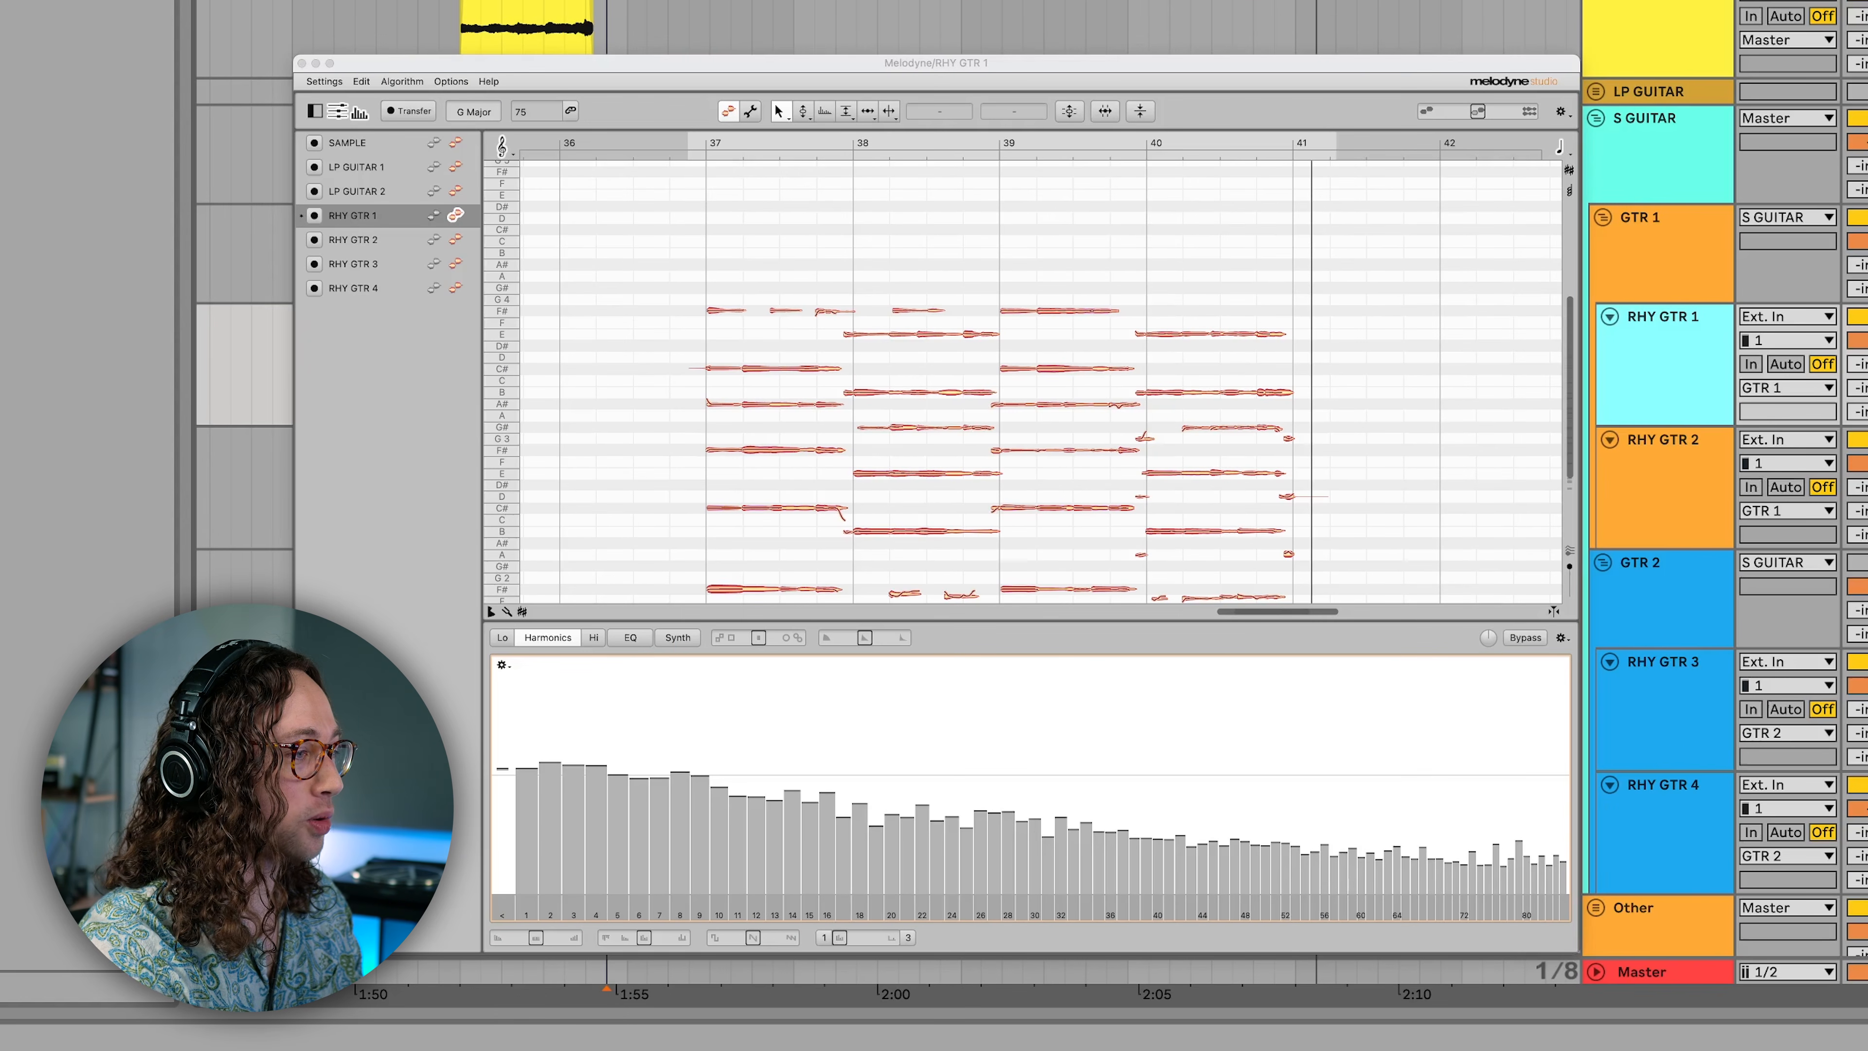
pyautogui.click(456, 263)
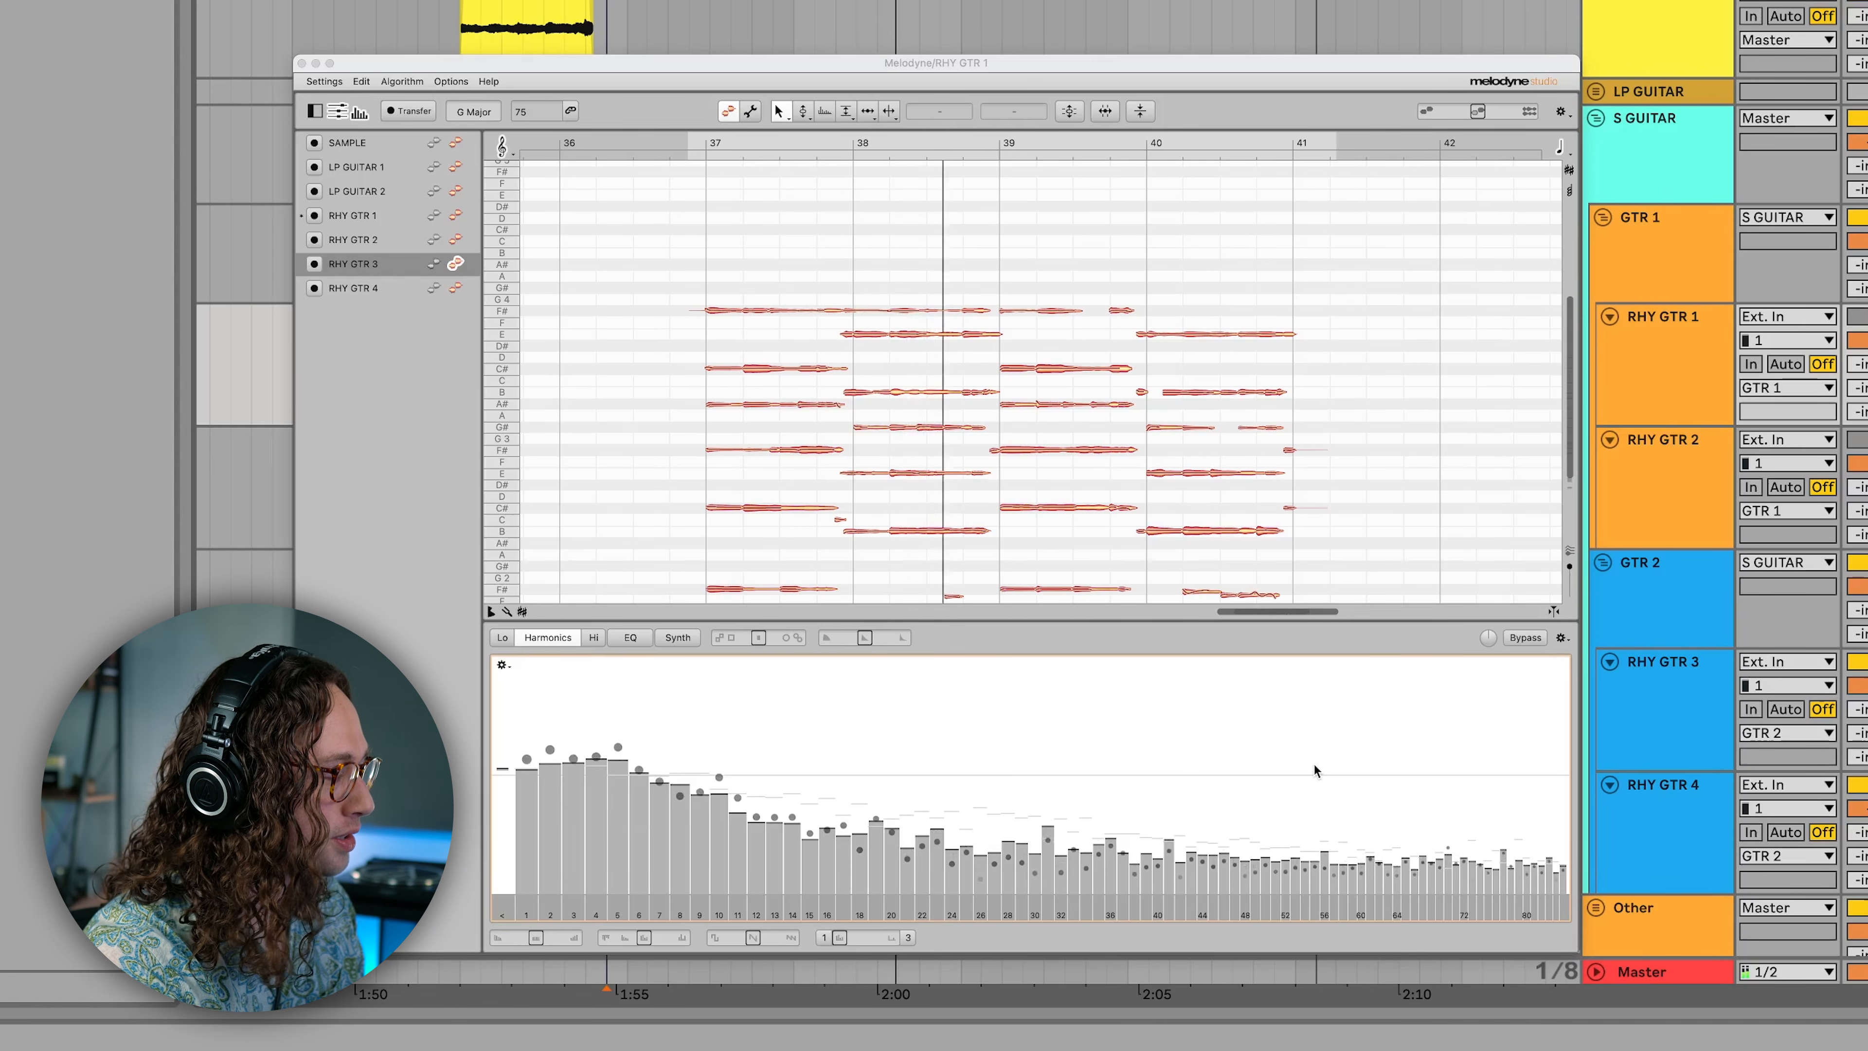
pyautogui.click(671, 956)
pyautogui.press('space')
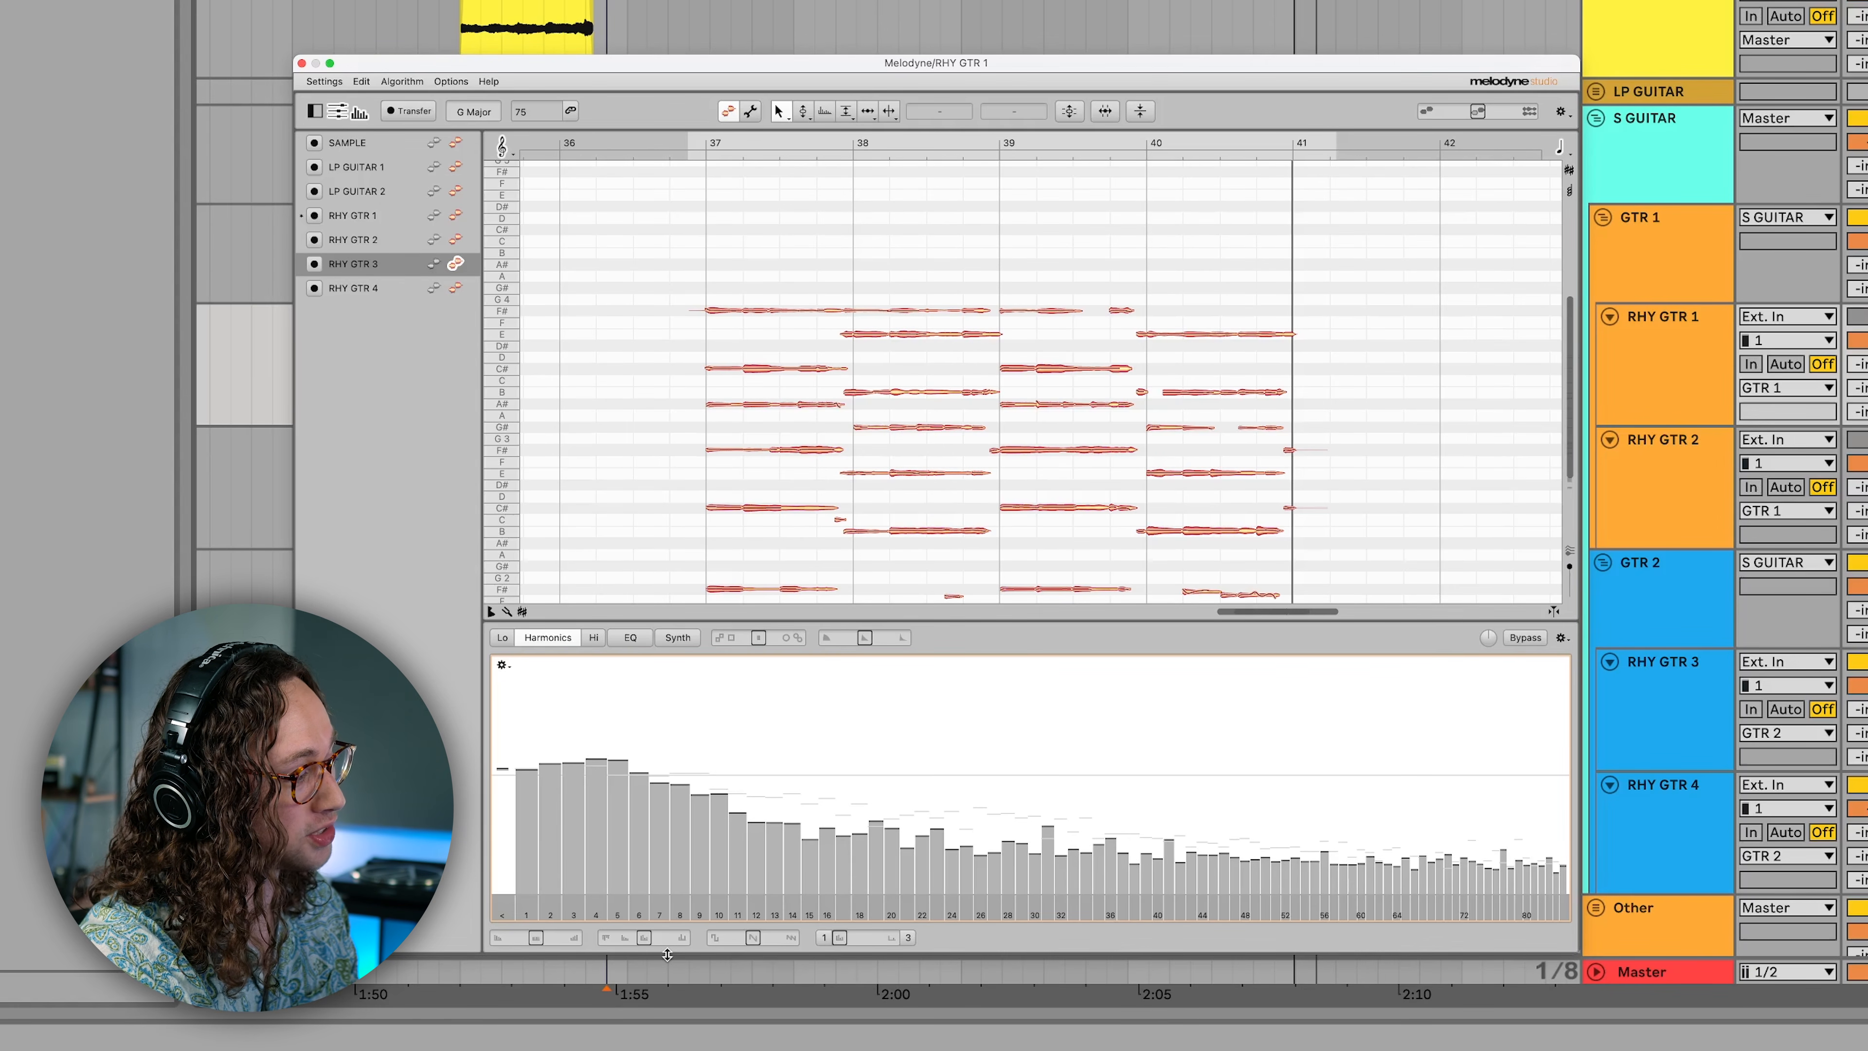
pyautogui.moveTo(645, 945); pyautogui.dragTo(661, 941)
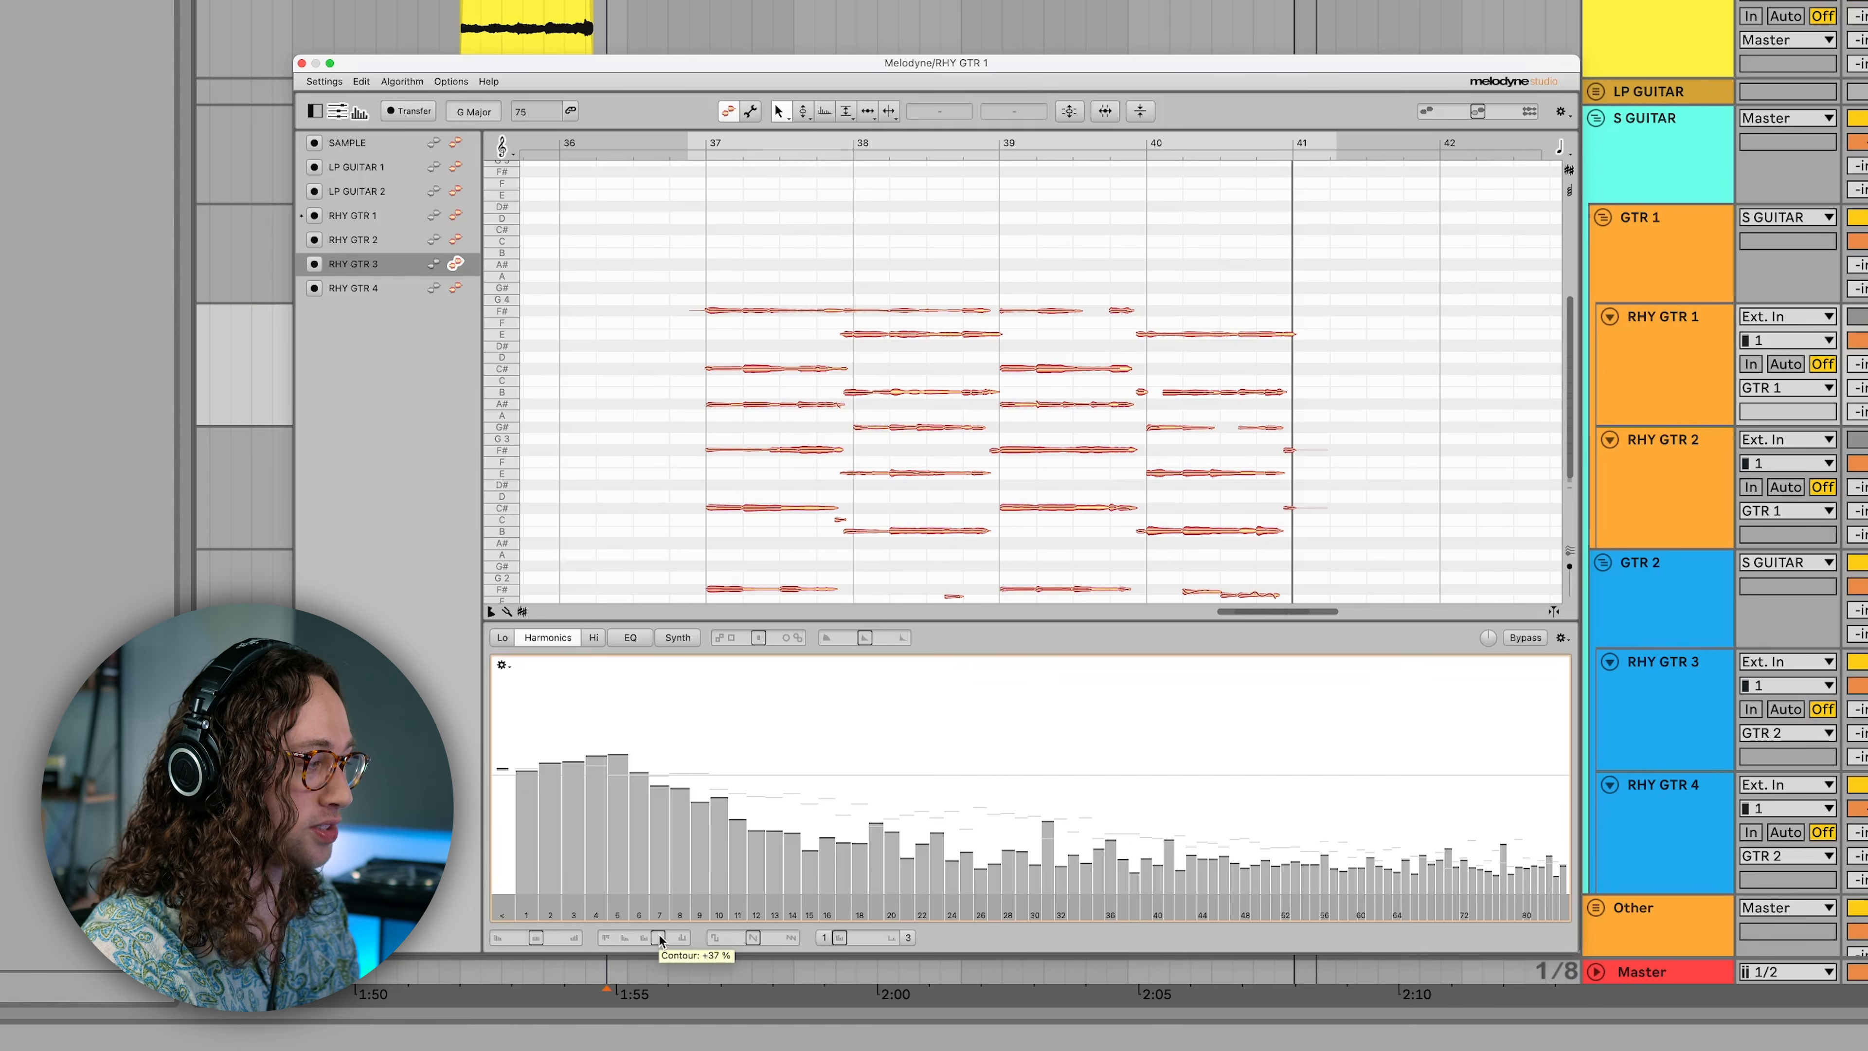
pyautogui.moveTo(660, 941); pyautogui.dragTo(653, 943)
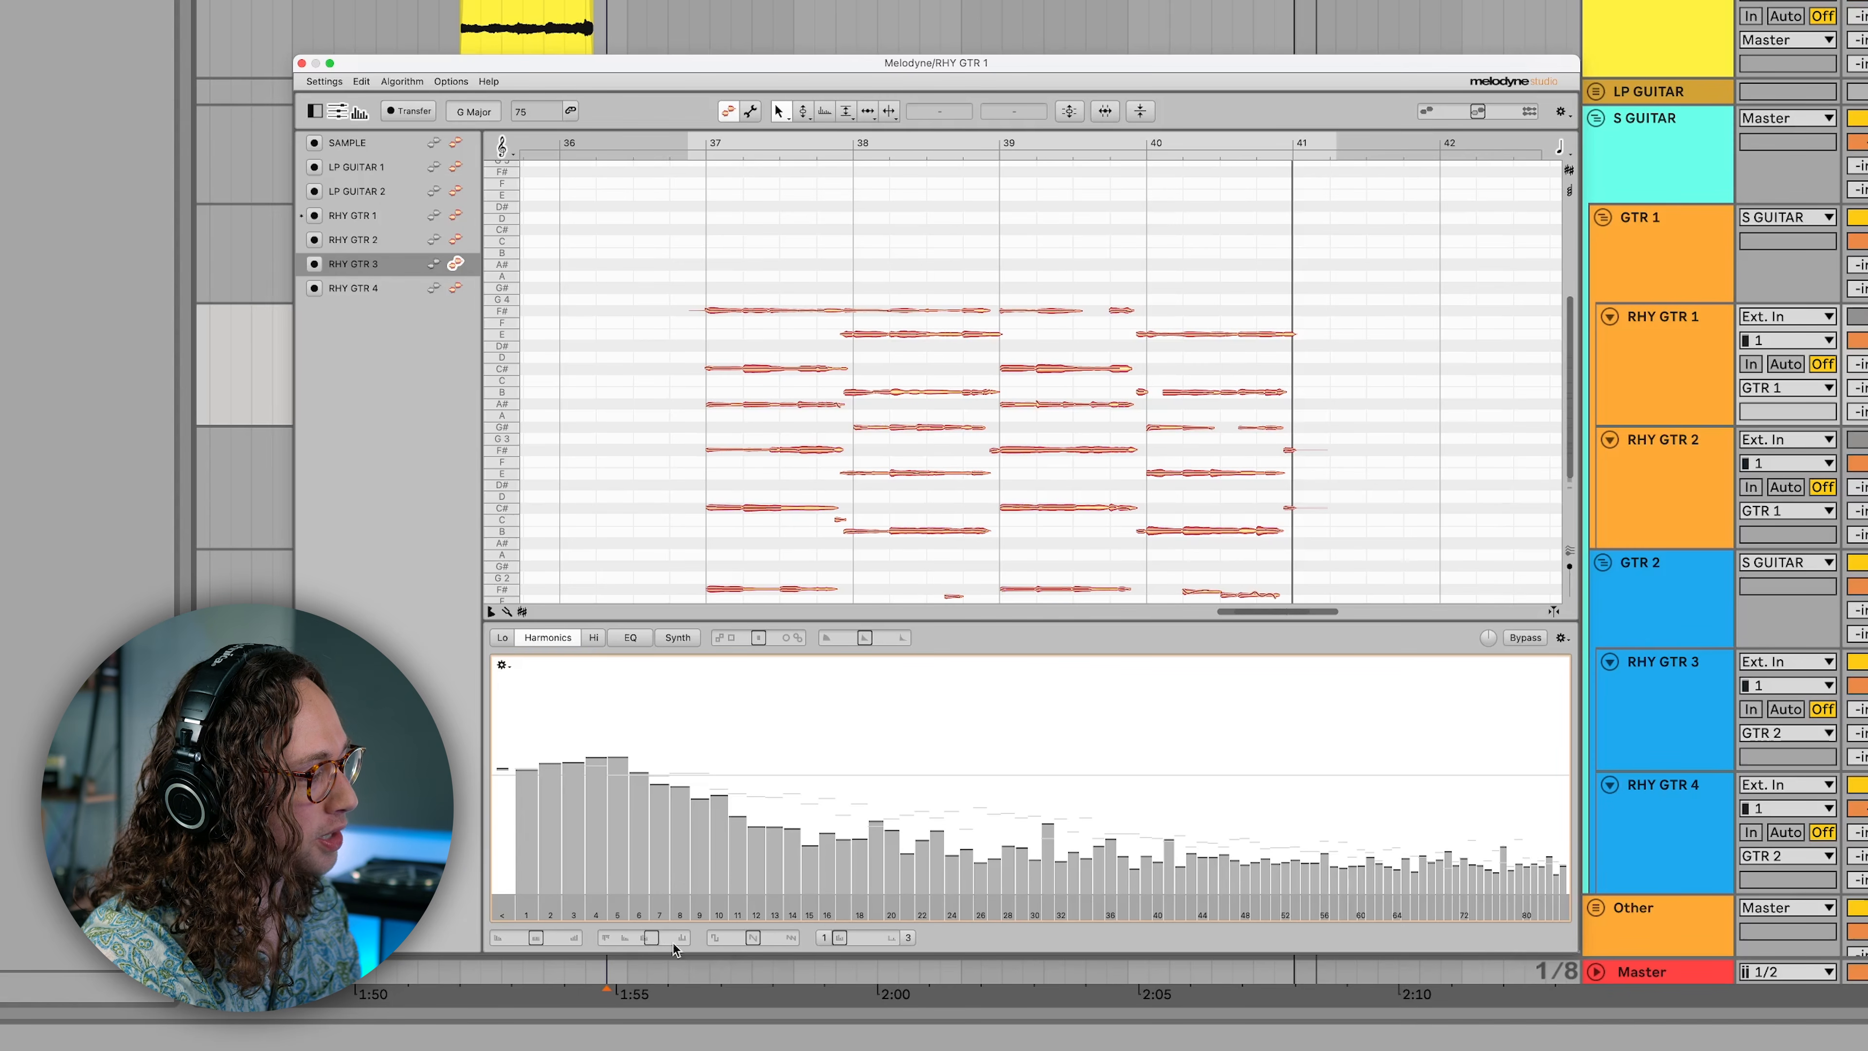
# - Switch to RHY GTR 4 in Melodyne and slightly raise its harmonic contour as well
pyautogui.click(457, 290)
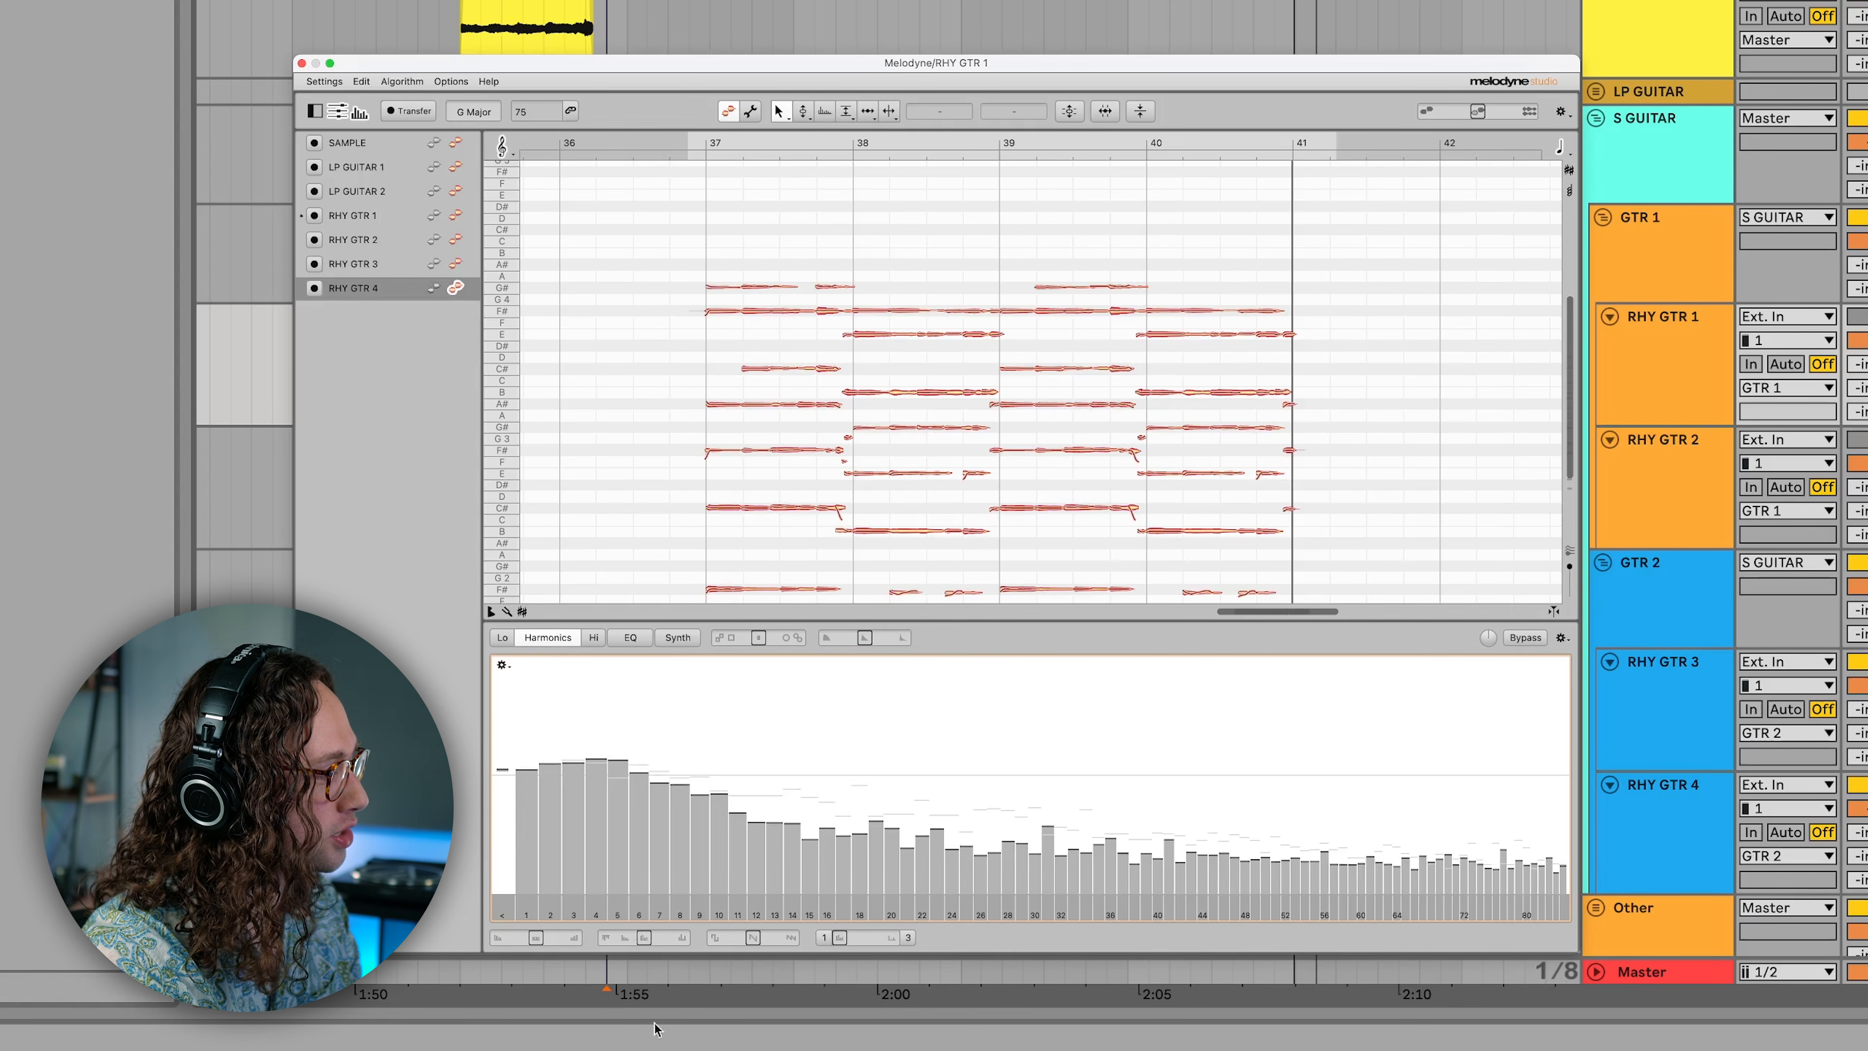
pyautogui.moveTo(640, 946); pyautogui.dragTo(646, 946)
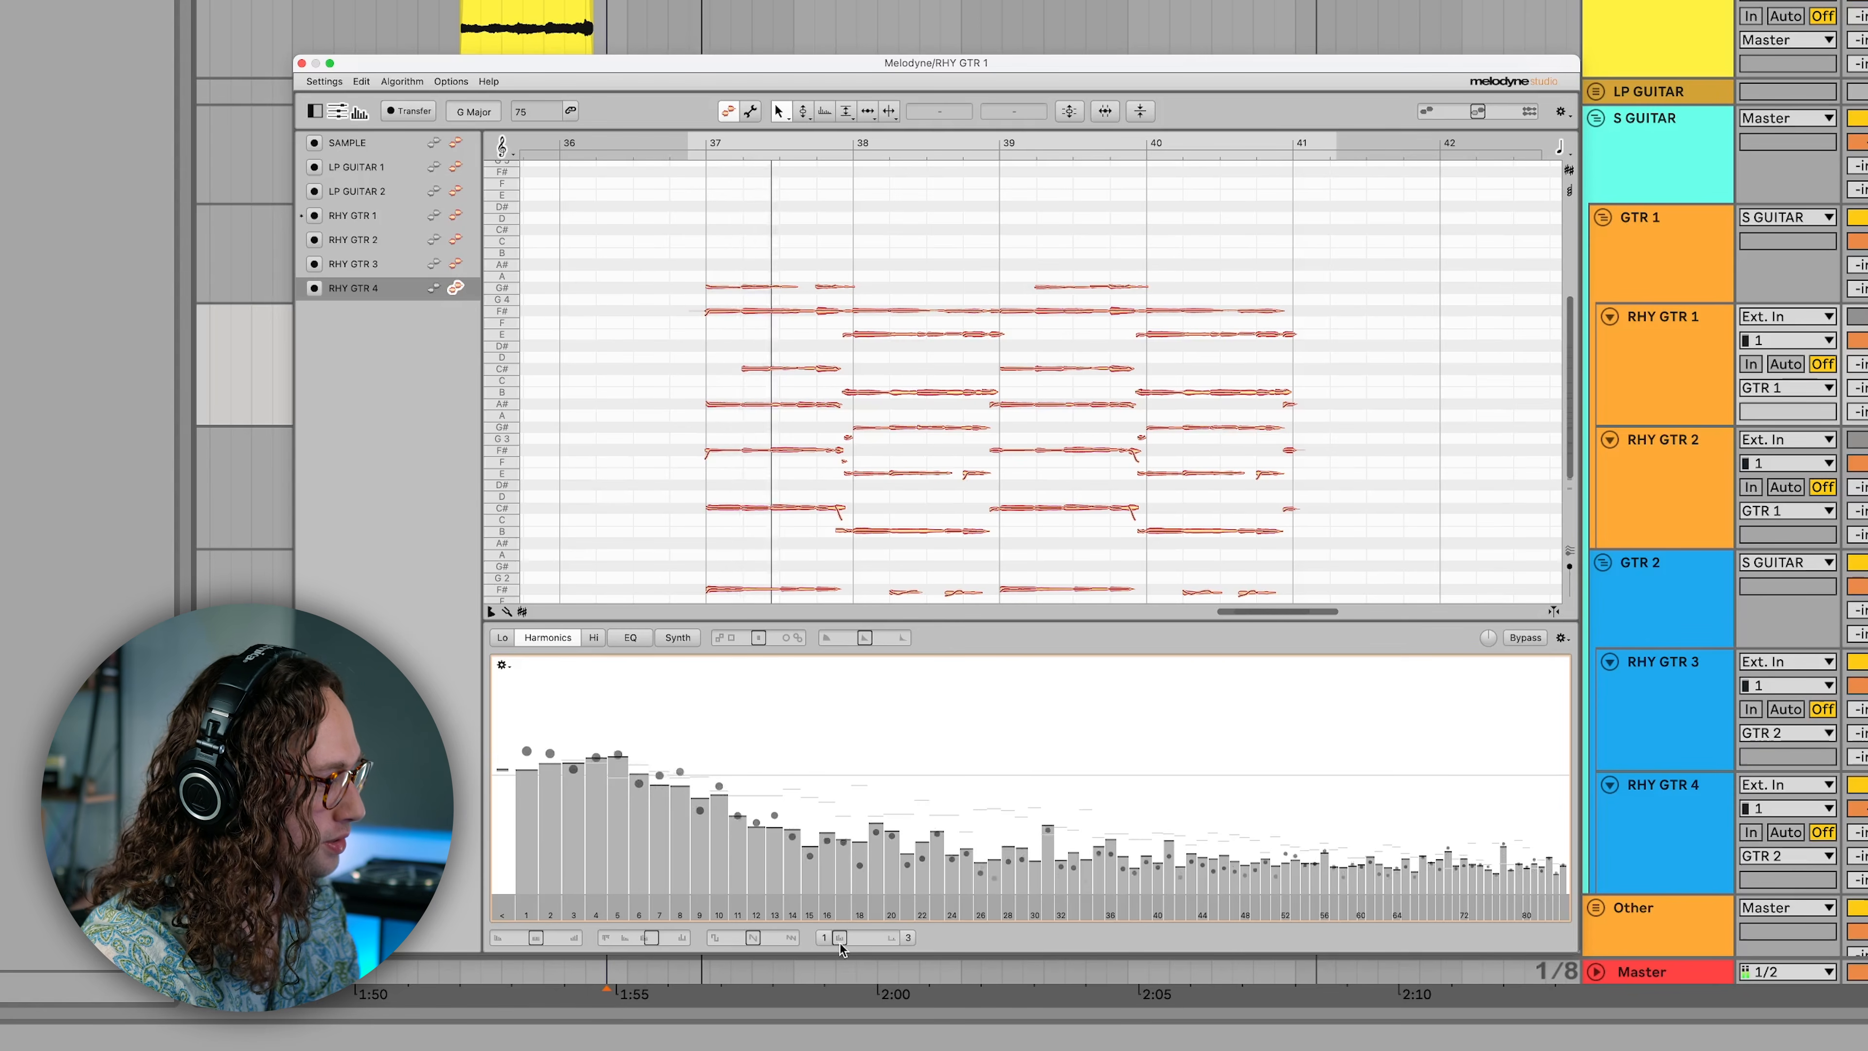
pyautogui.moveTo(658, 935)
pyautogui.mouseDown()
pyautogui.moveTo(691, 944)
pyautogui.moveTo(651, 948)
pyautogui.mouseUp()
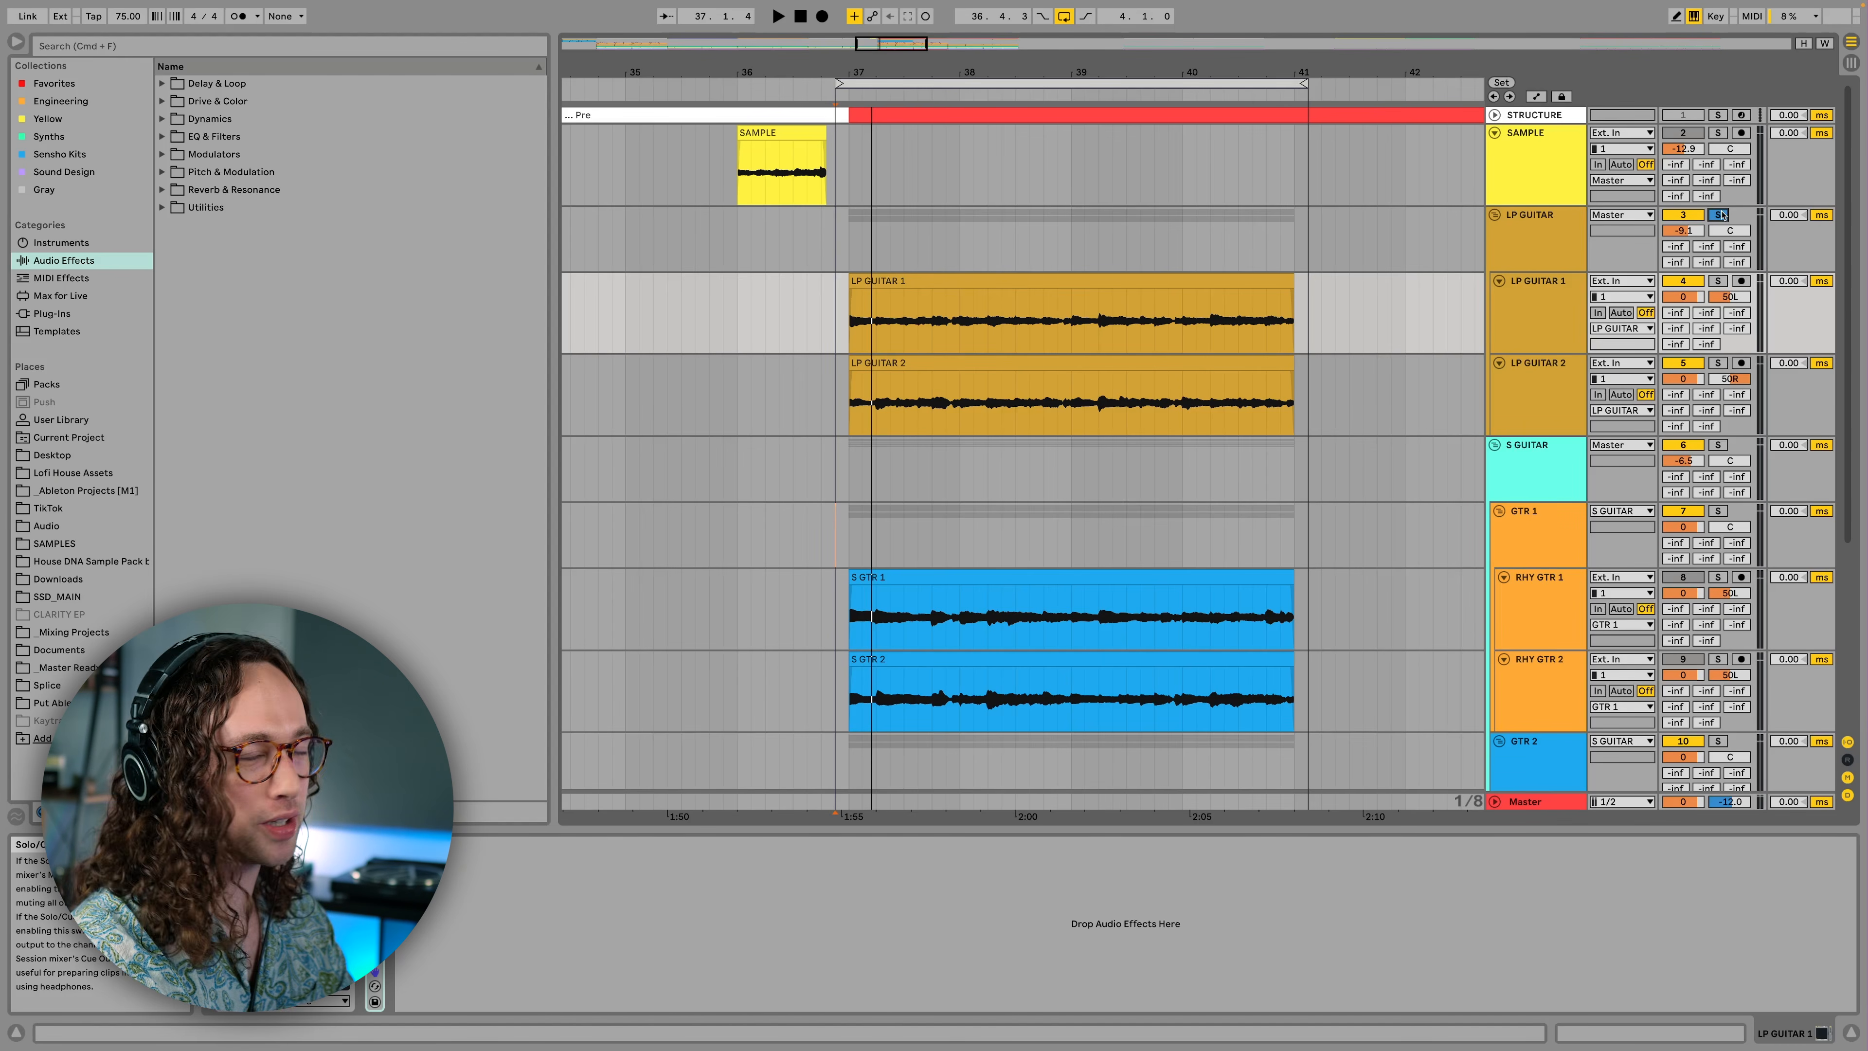
# - Play the soloed LP GUITAR group and bring up the Melodyne editor for LP GUITAR 1
pyautogui.press('space')
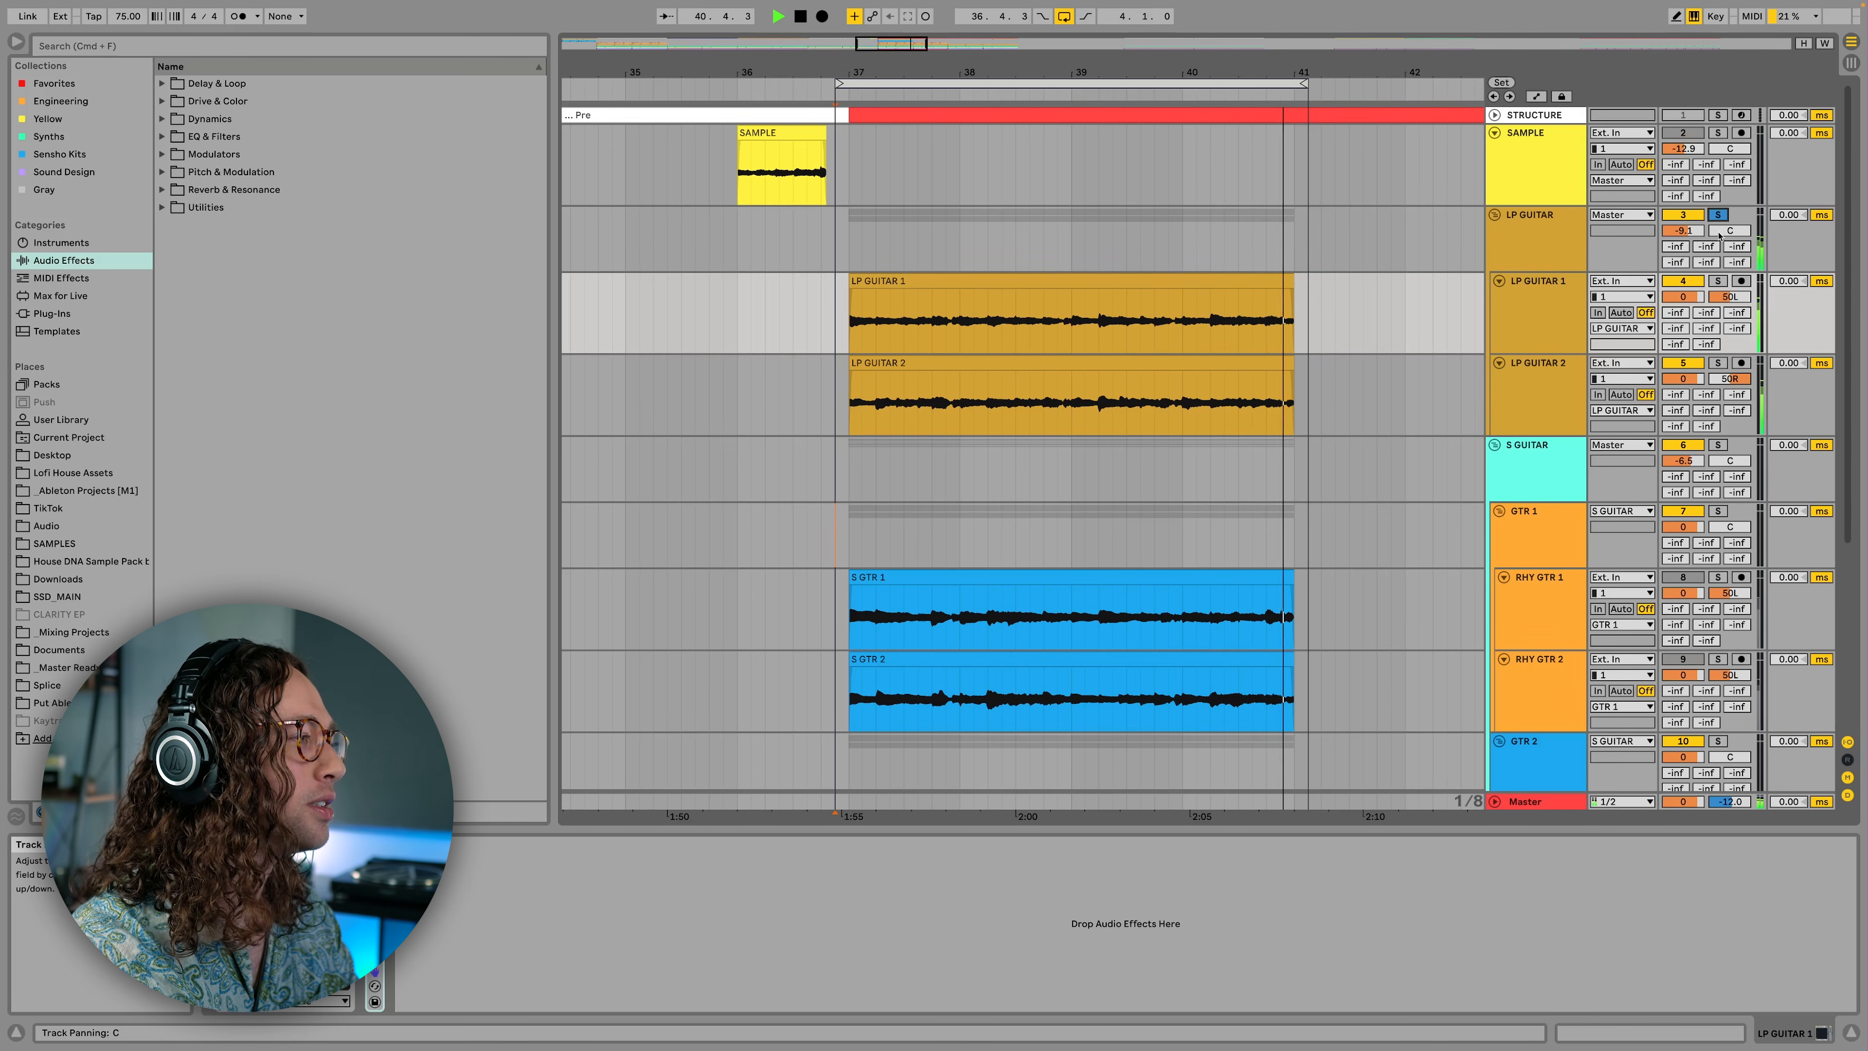
pyautogui.press('space')
pyautogui.press('super+alt+p')
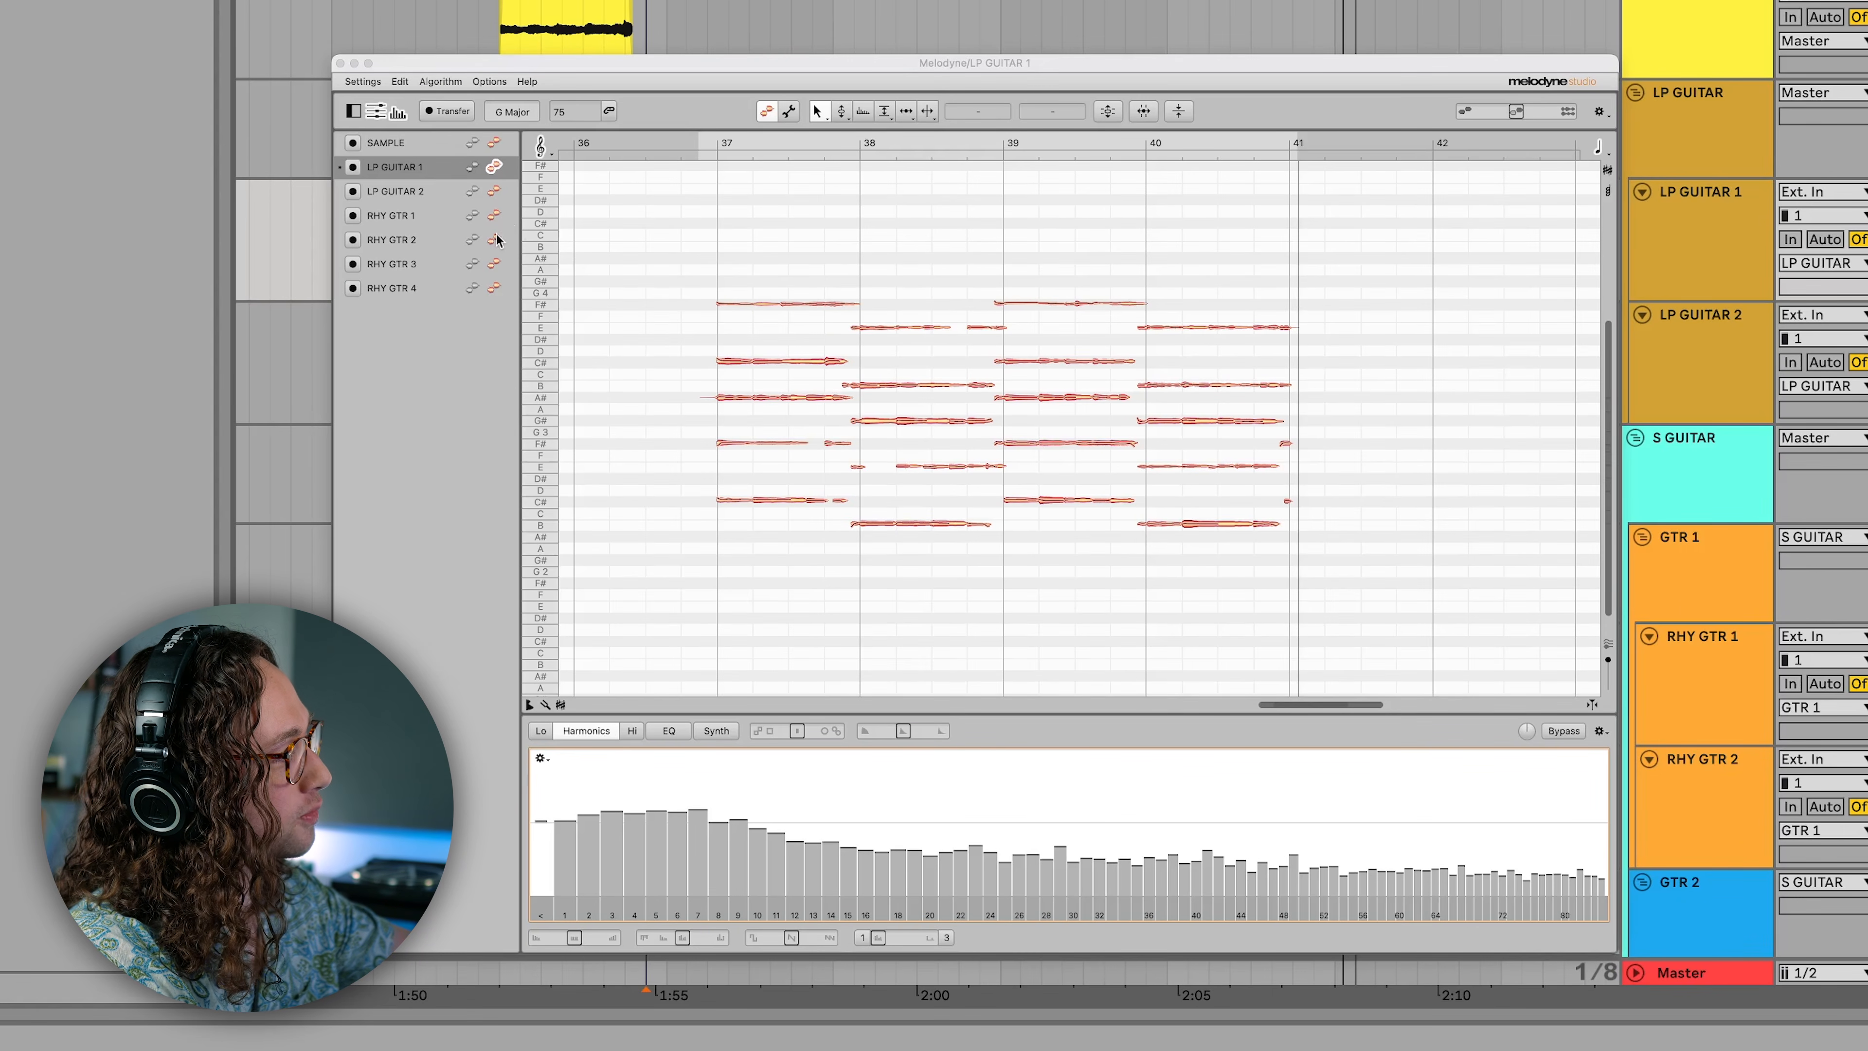
# - Switch to RHY GTR 1 in Melodyne and copy its harmonic spectrum
pyautogui.click(495, 217)
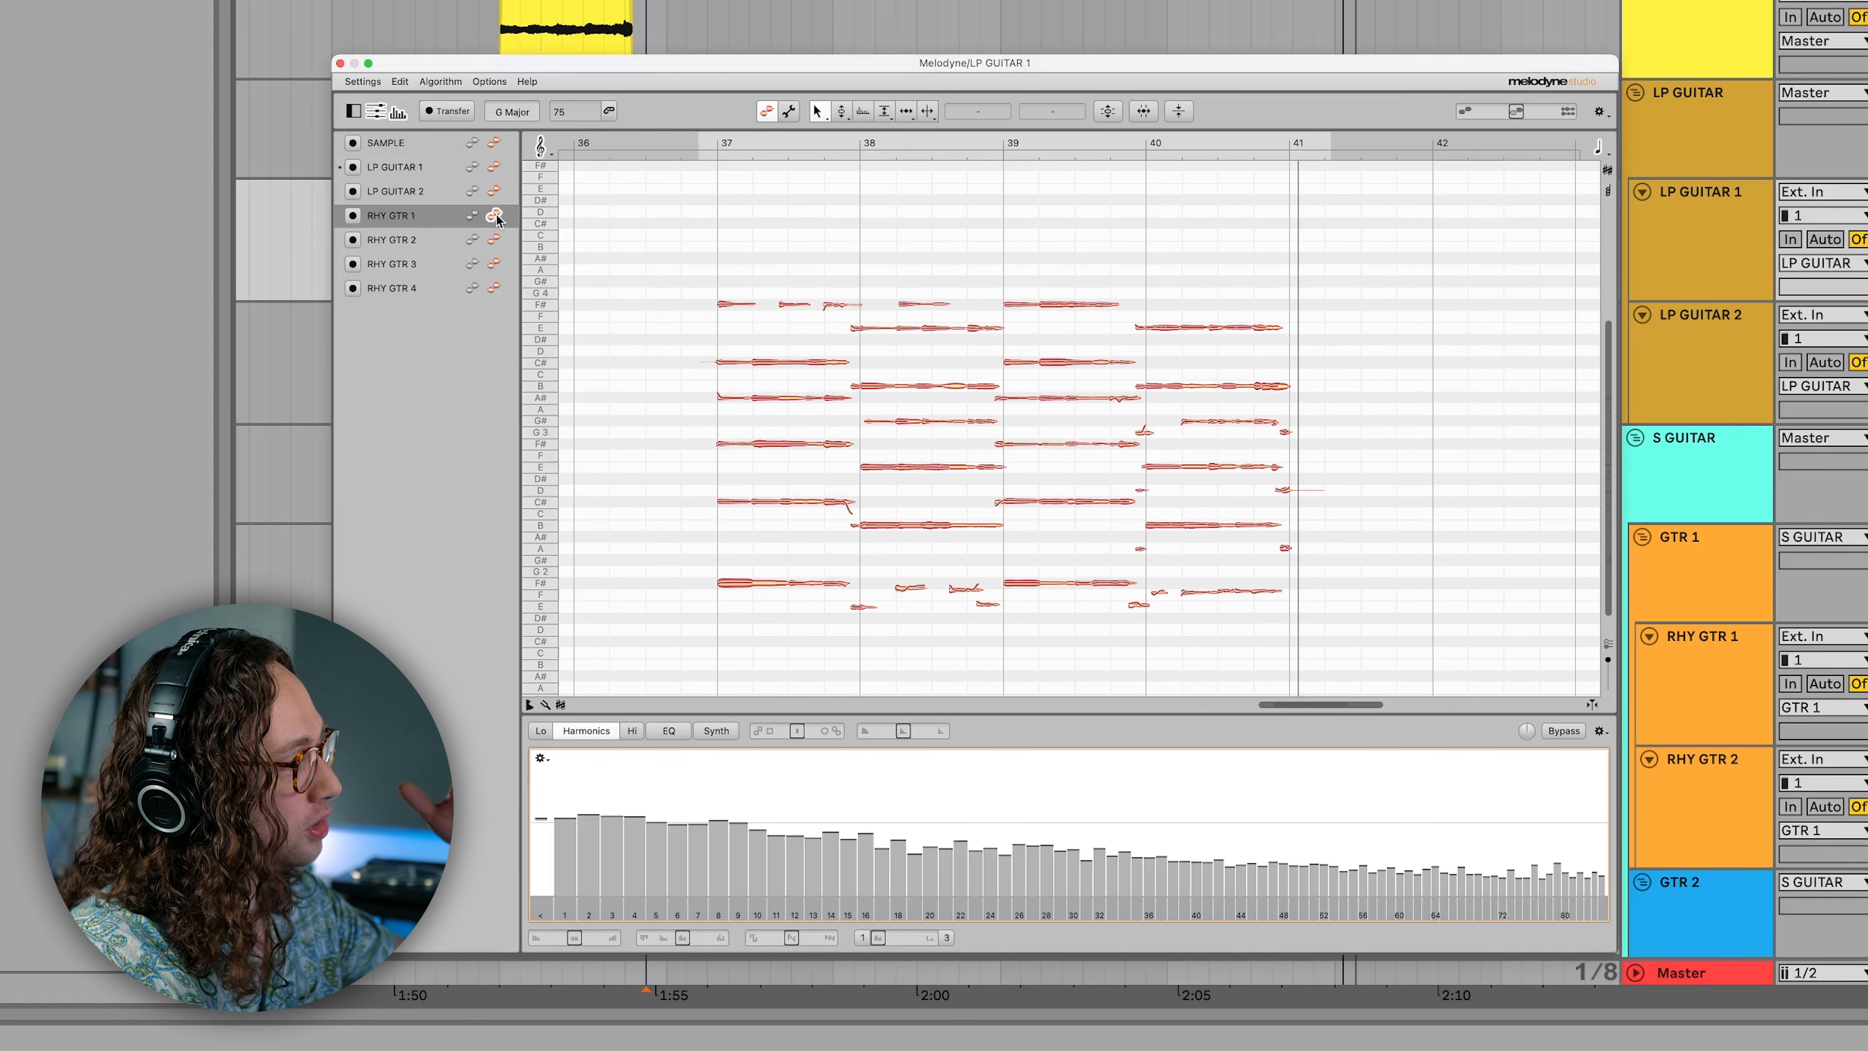
pyautogui.rightClick(980, 789)
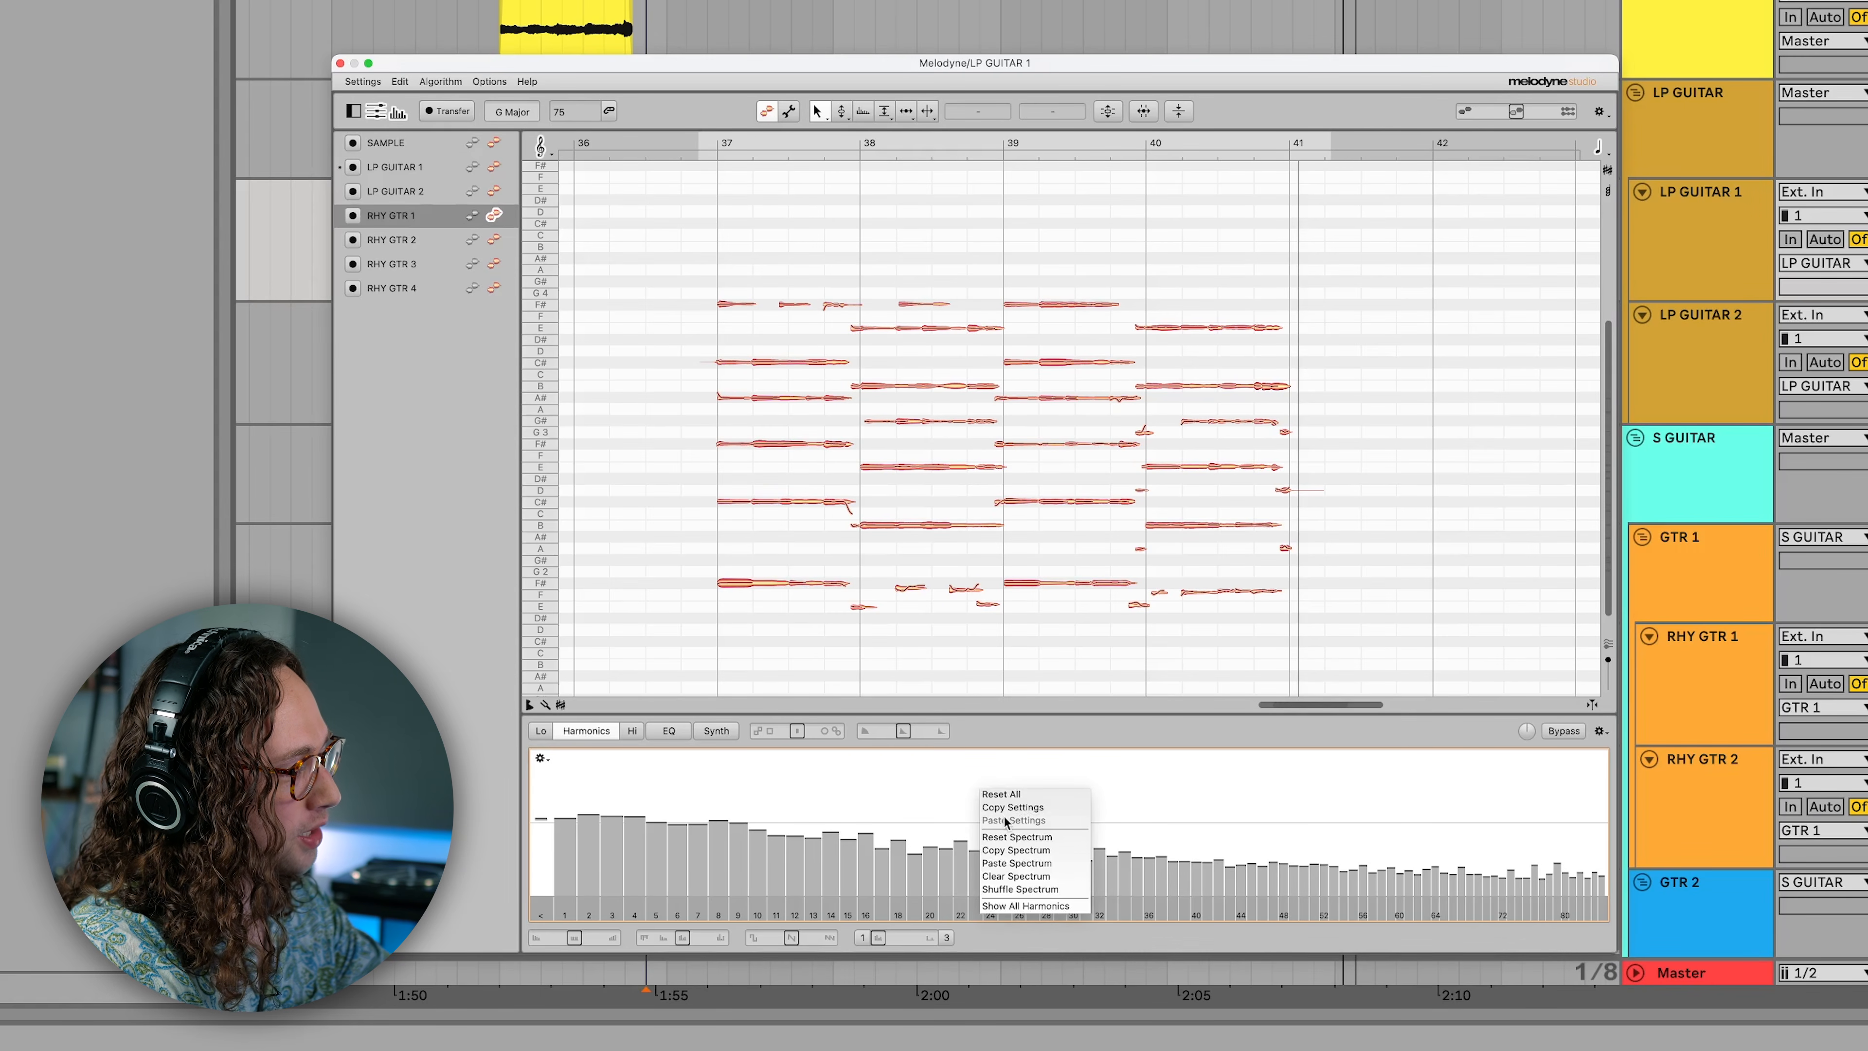
pyautogui.click(1015, 850)
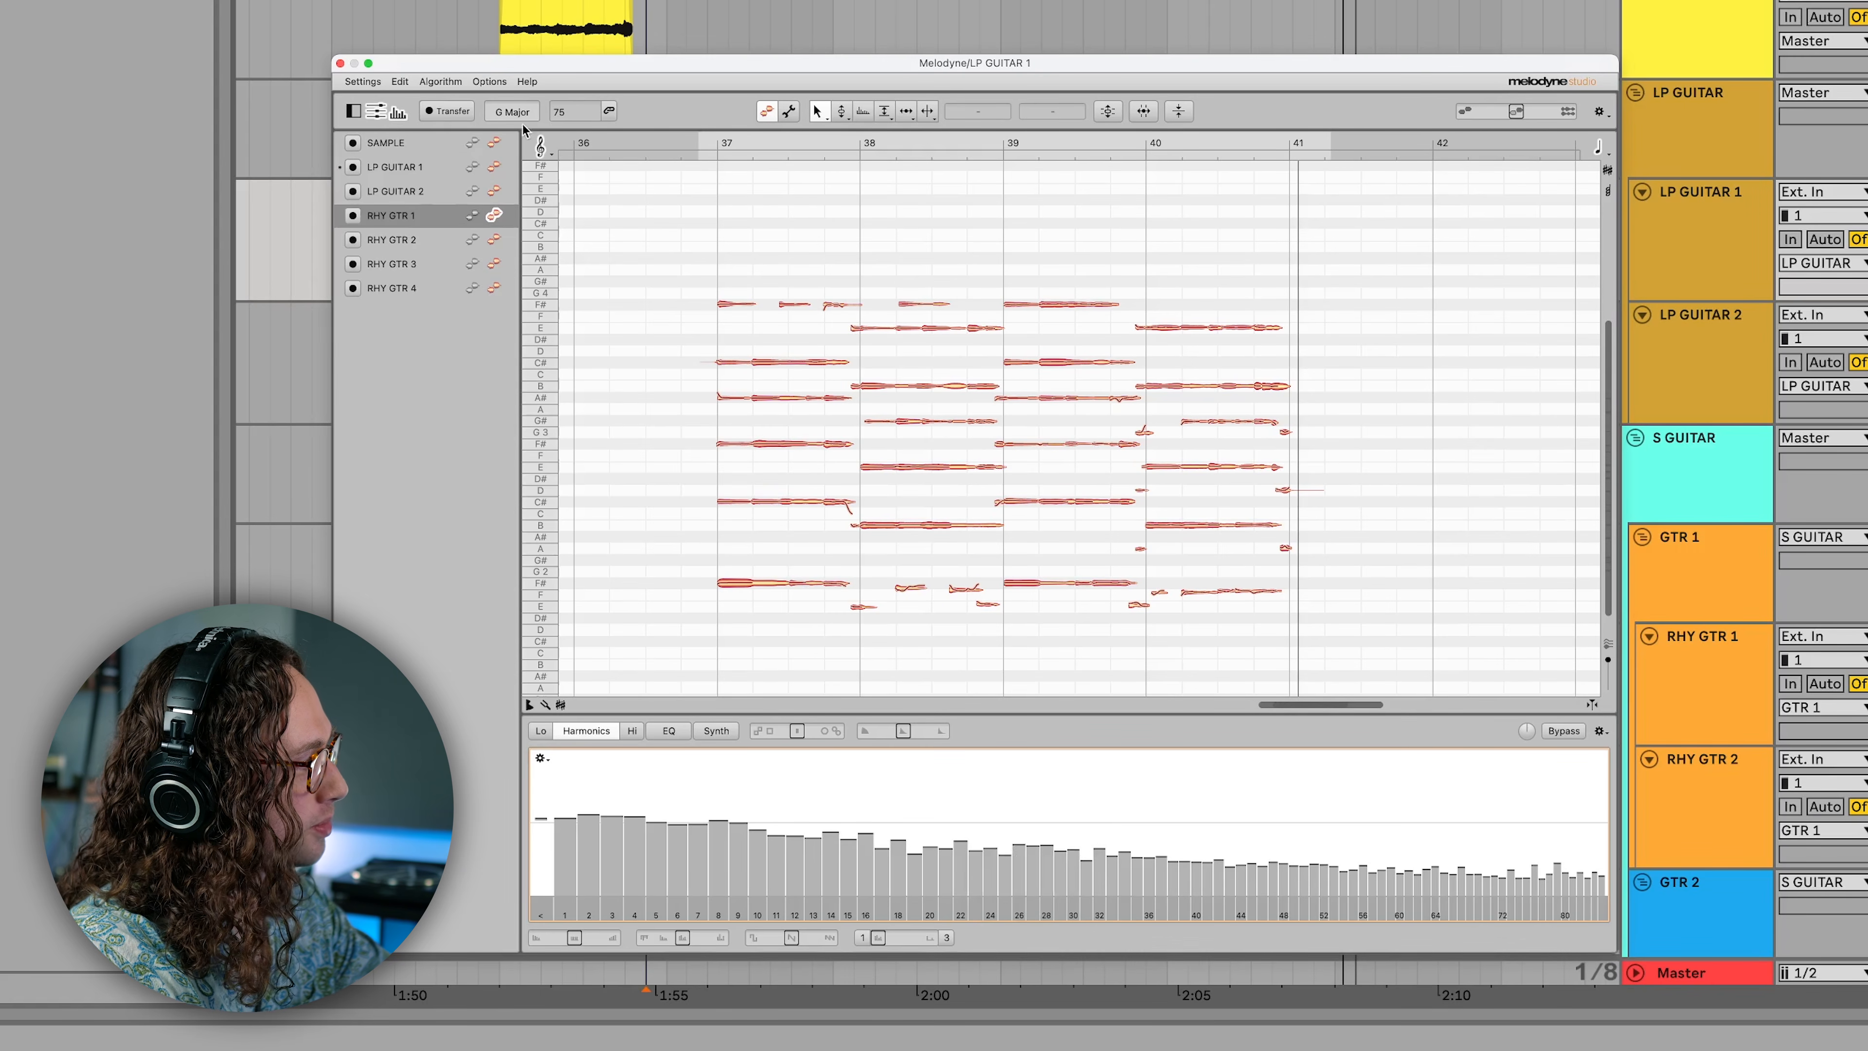
# - Paste the copied RHY GTR 1 spectrum onto the LP GUITAR 1 and LP GUITAR 2 tracks
pyautogui.click(494, 167)
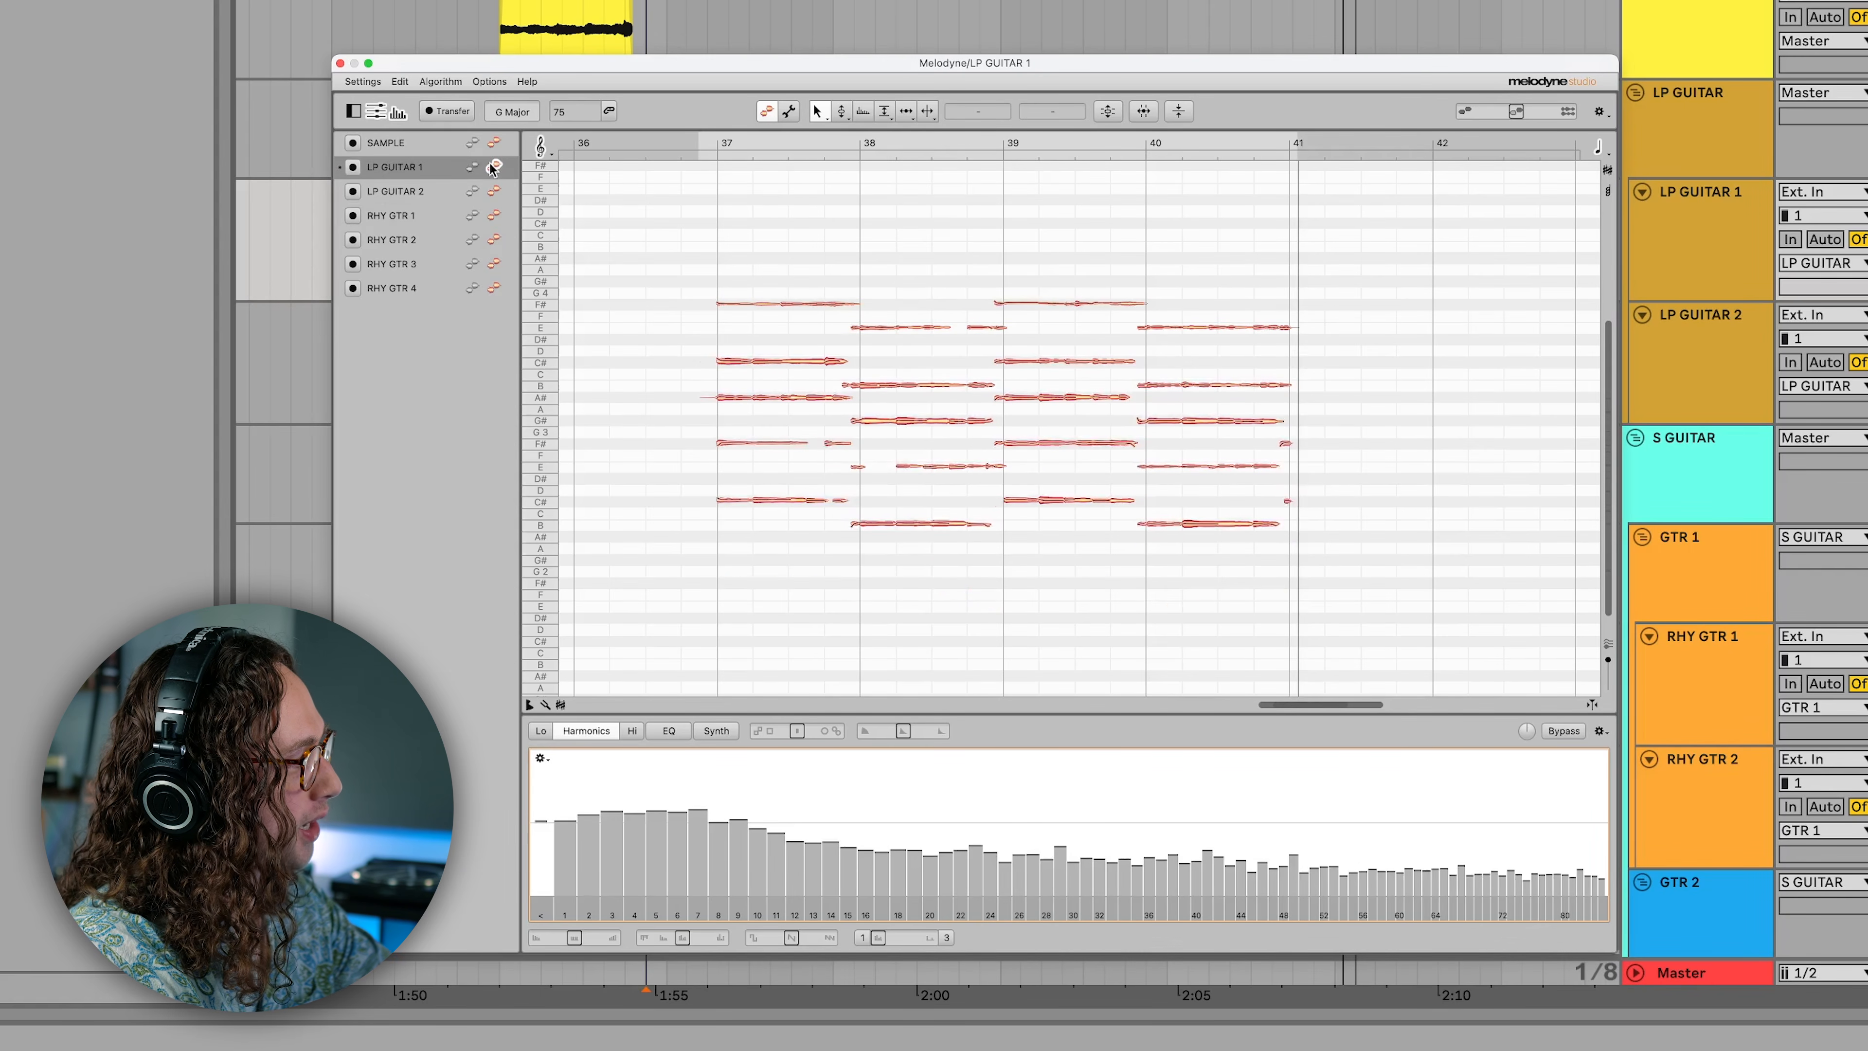
pyautogui.rightClick(1006, 790)
pyautogui.click(1052, 863)
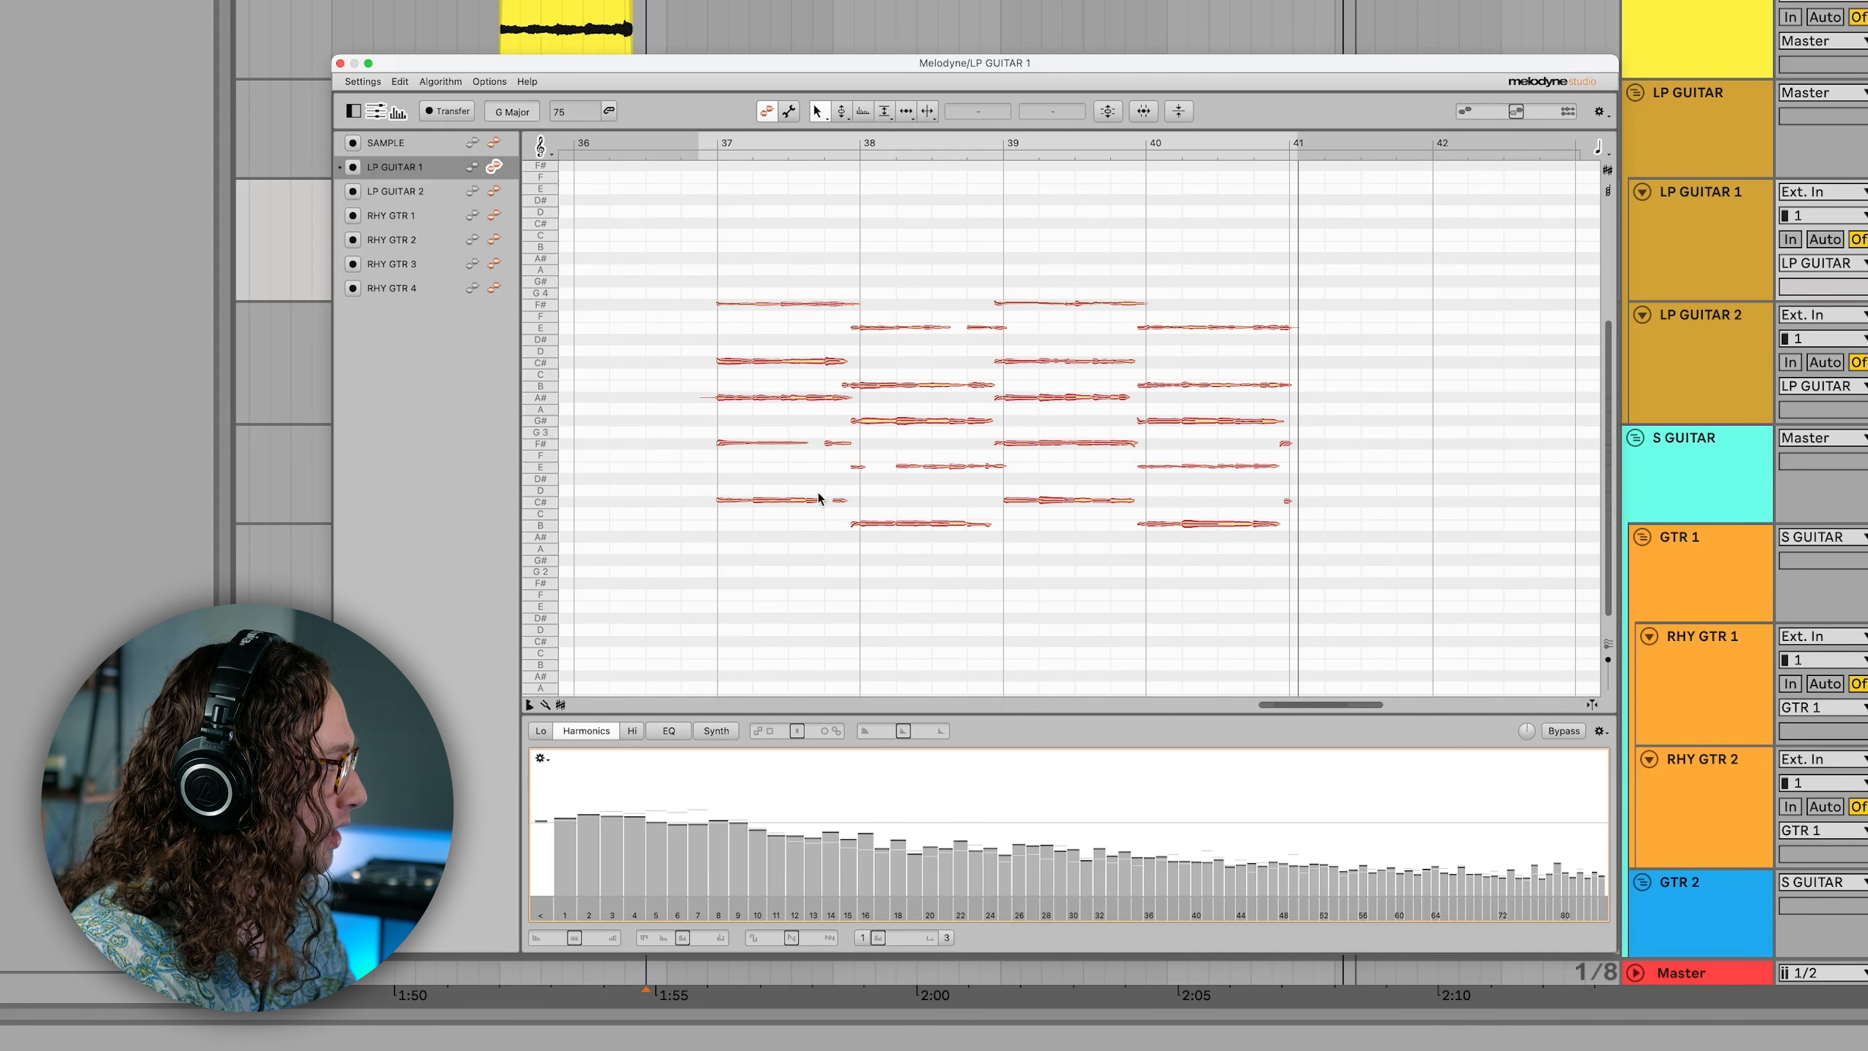
pyautogui.click(495, 193)
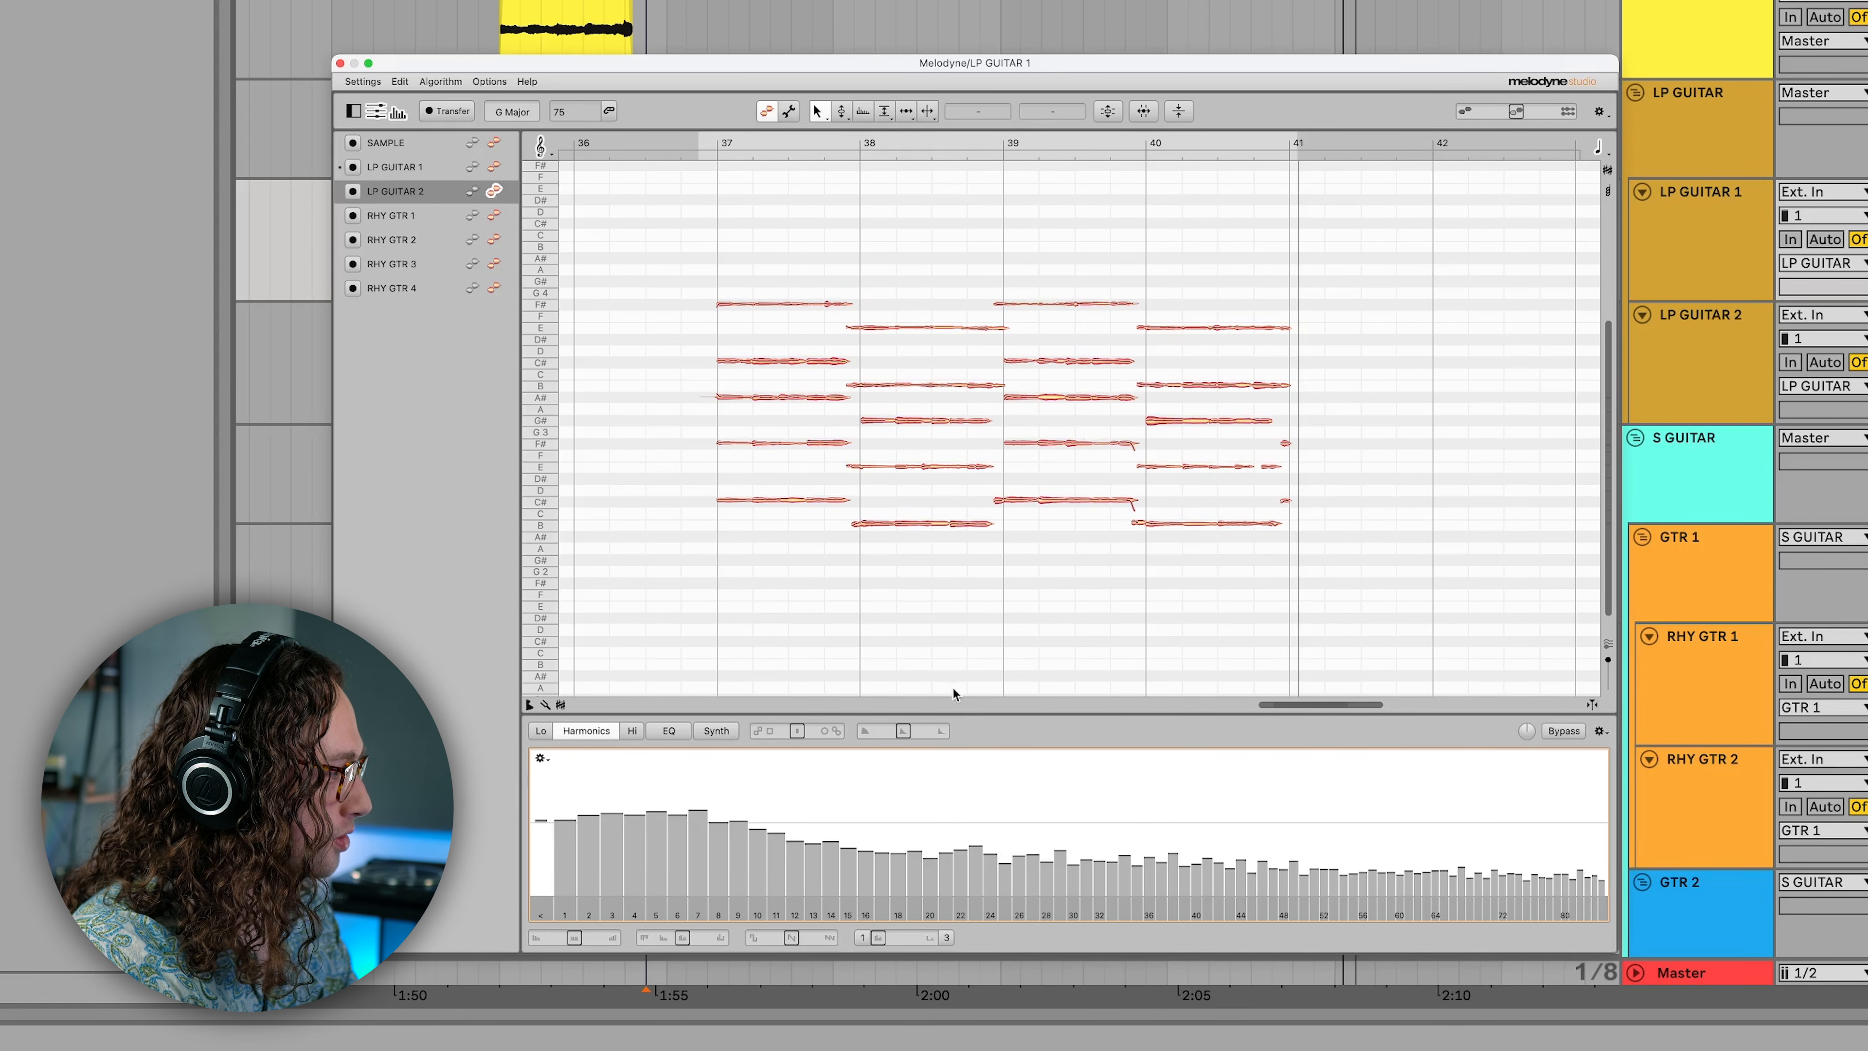
pyautogui.rightClick(993, 813)
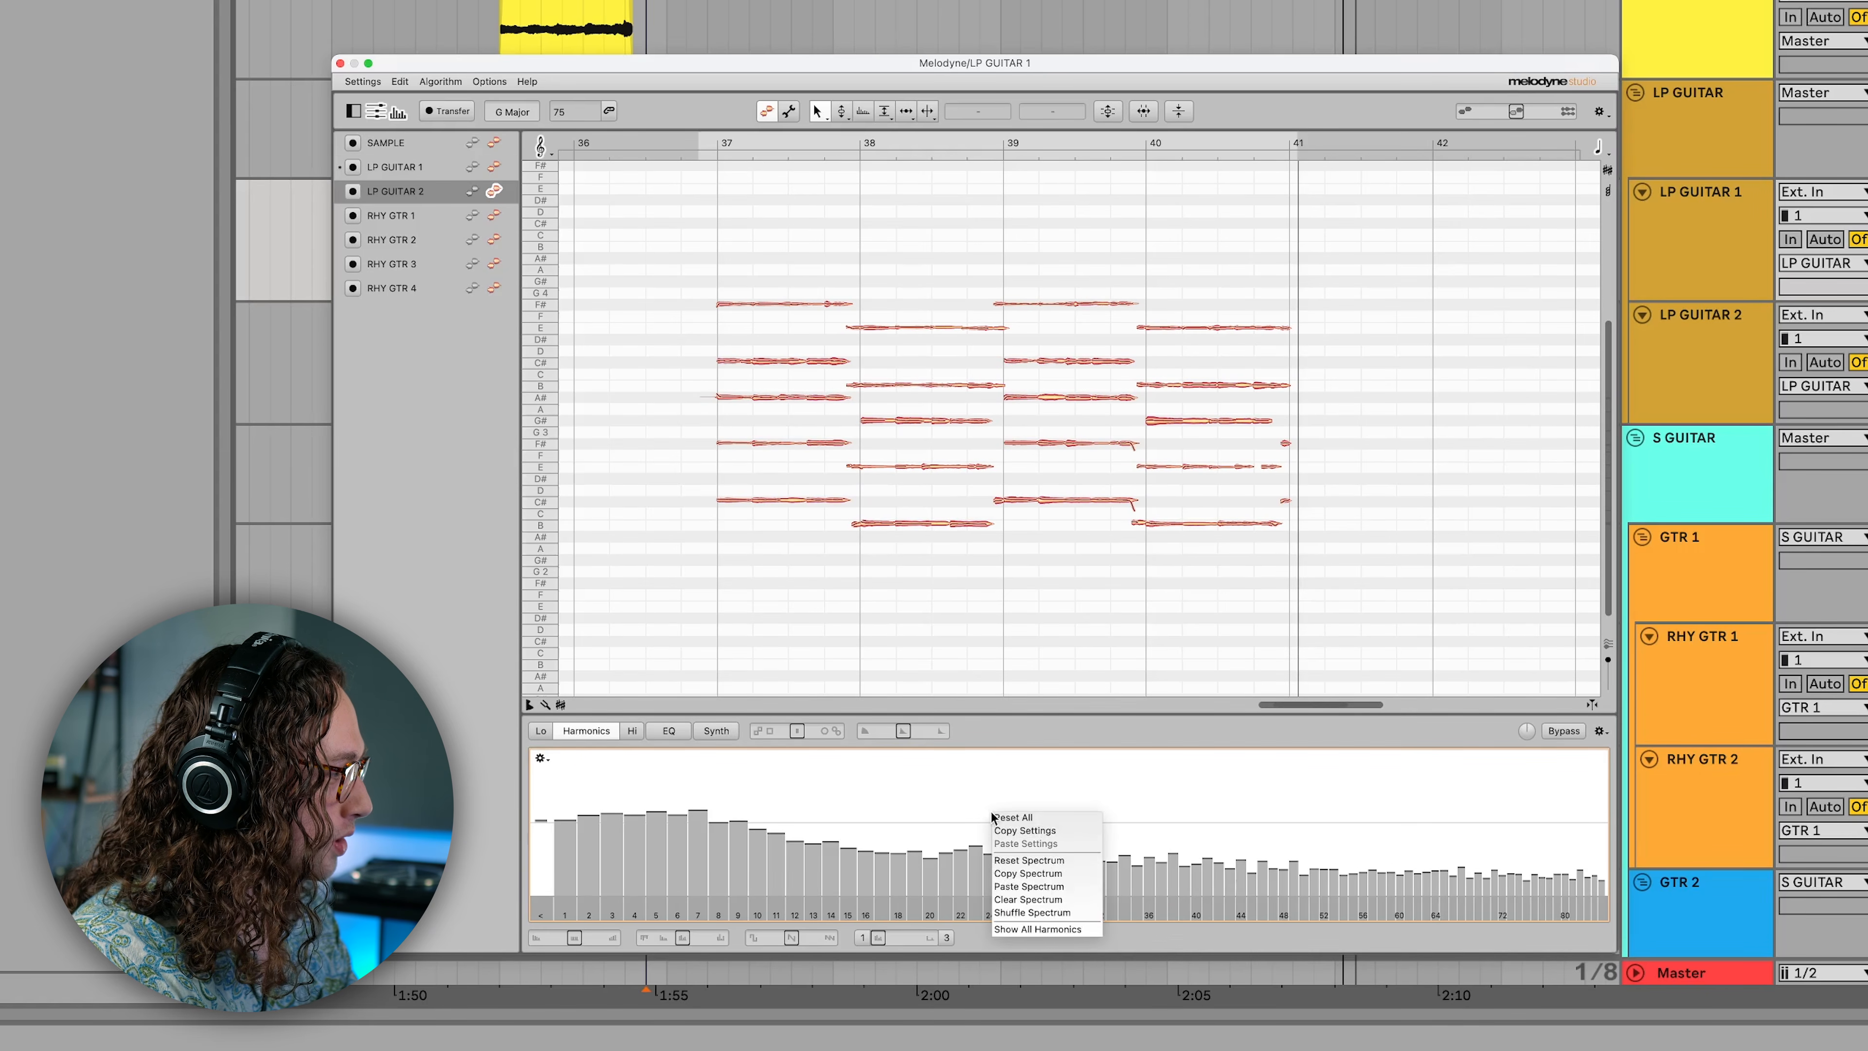
pyautogui.click(1059, 887)
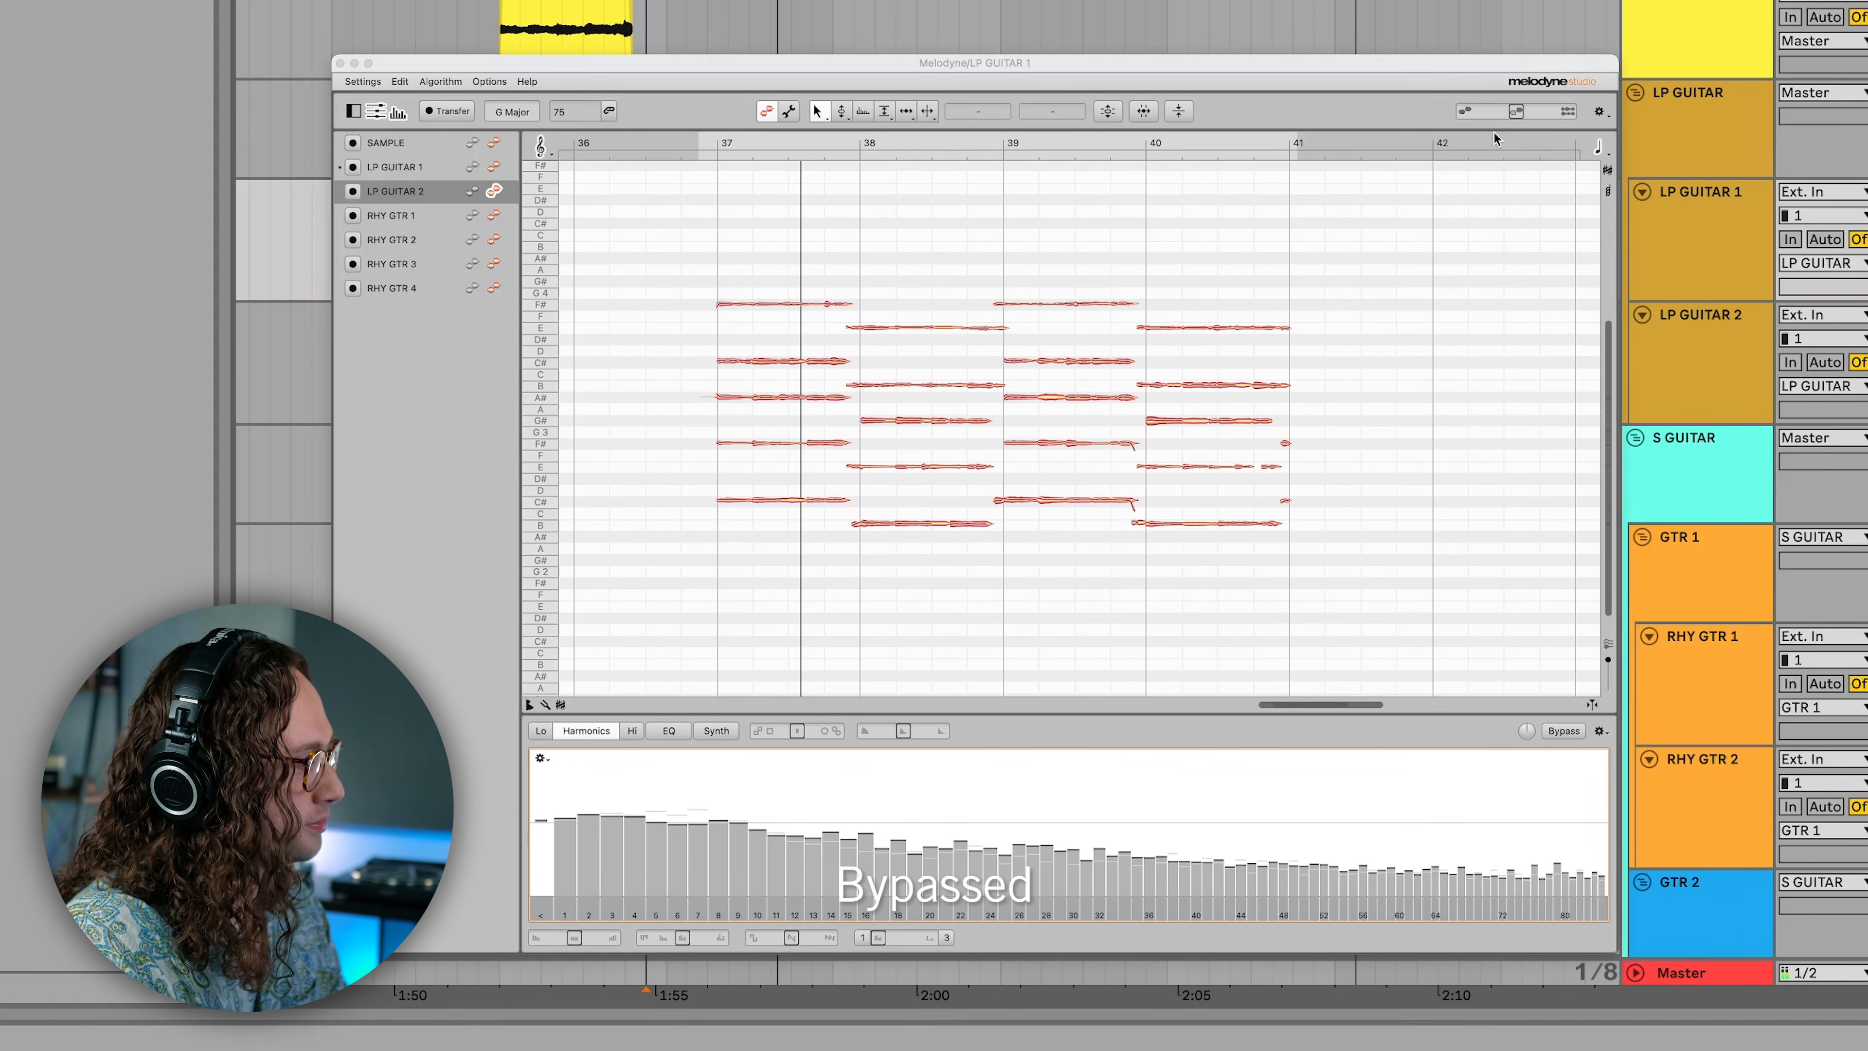
# - Compare the LP guitars during playback with the pasted spectrum bypassed and active
pyautogui.press('b')
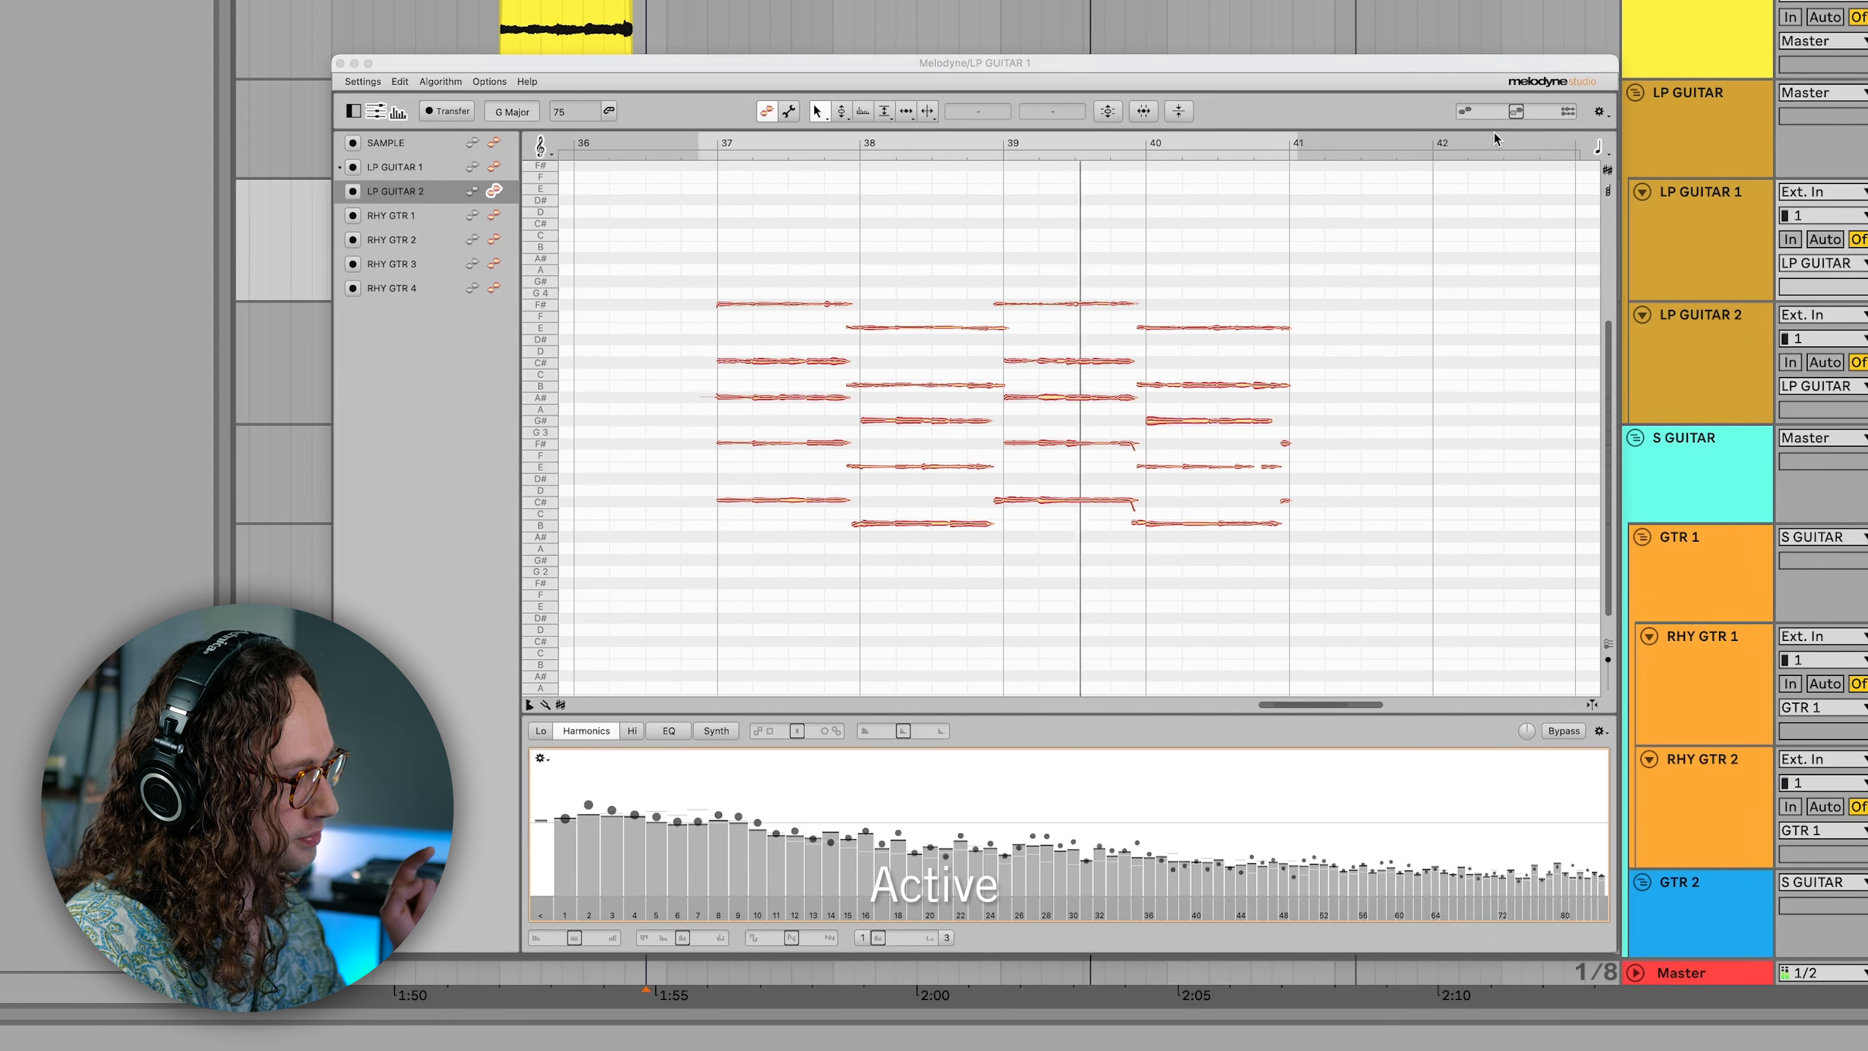
pyautogui.press('b')
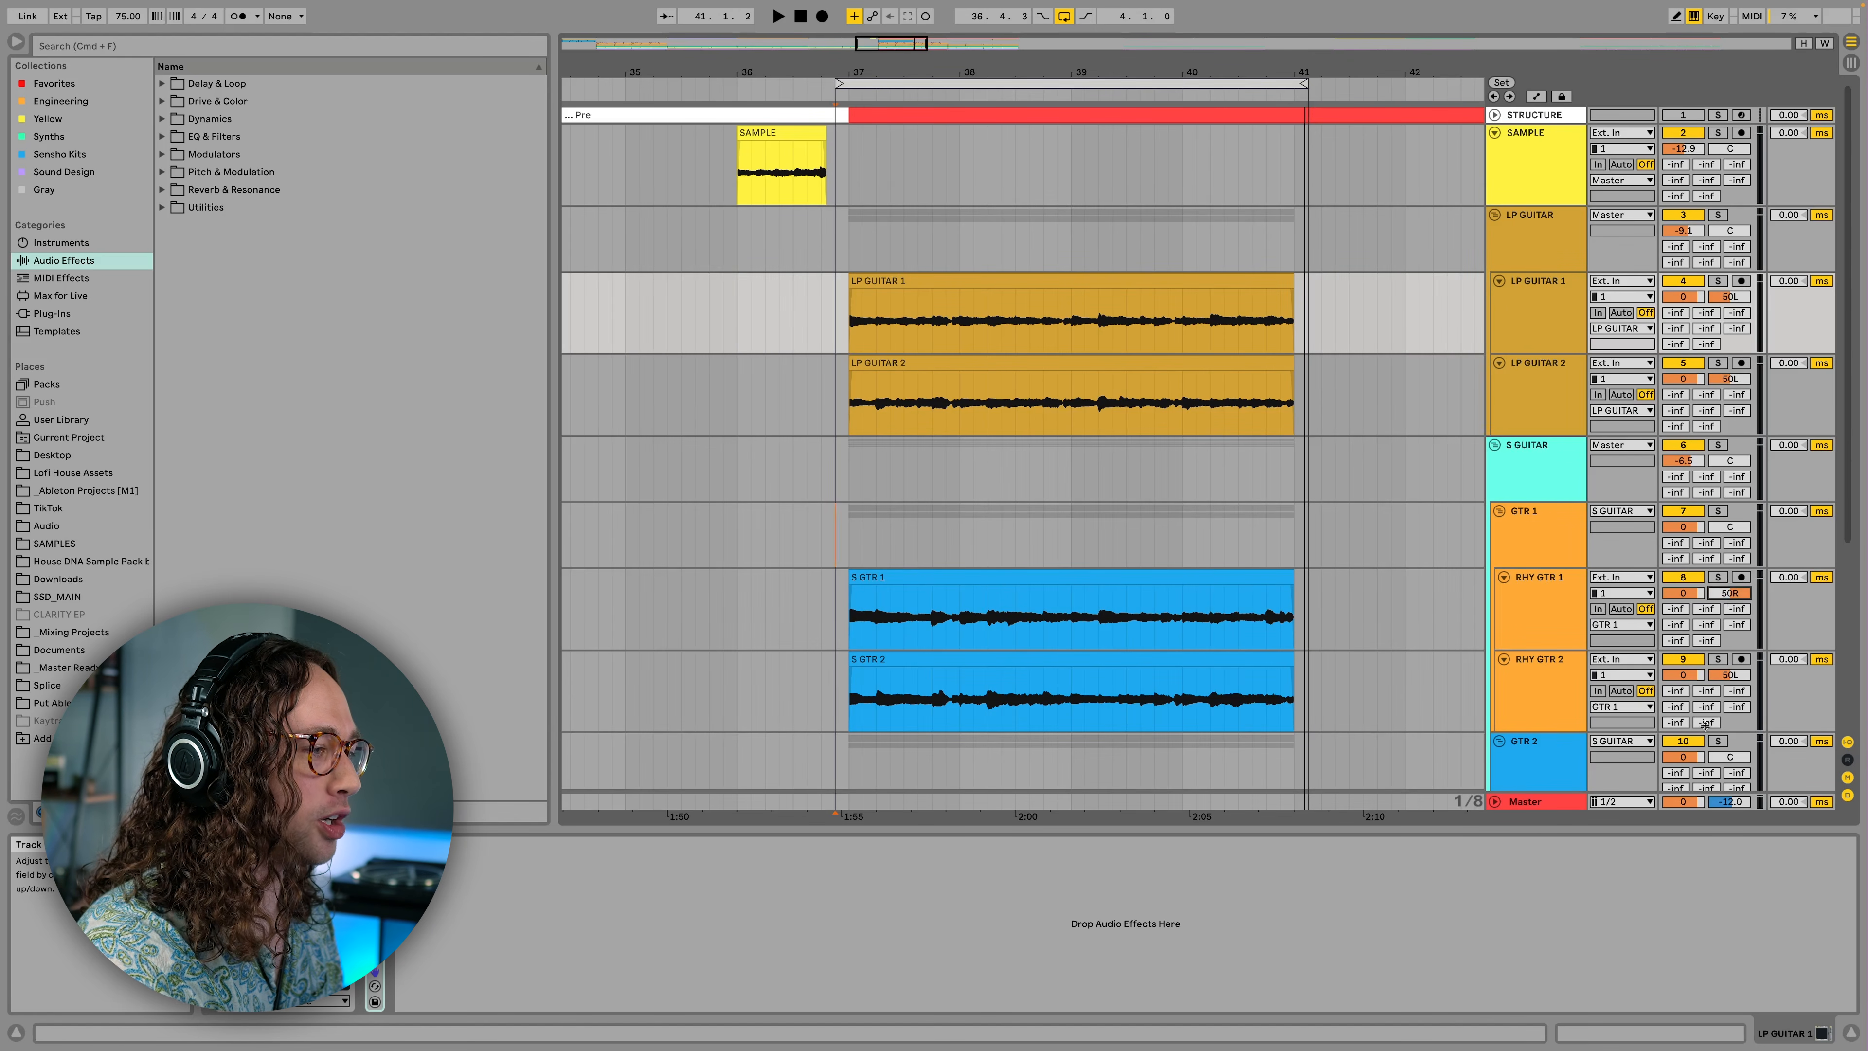
# - Pan RHY GTR 2 to 50R and mute the GTR 2 group
pyautogui.scroll(-3, 1721, 662)
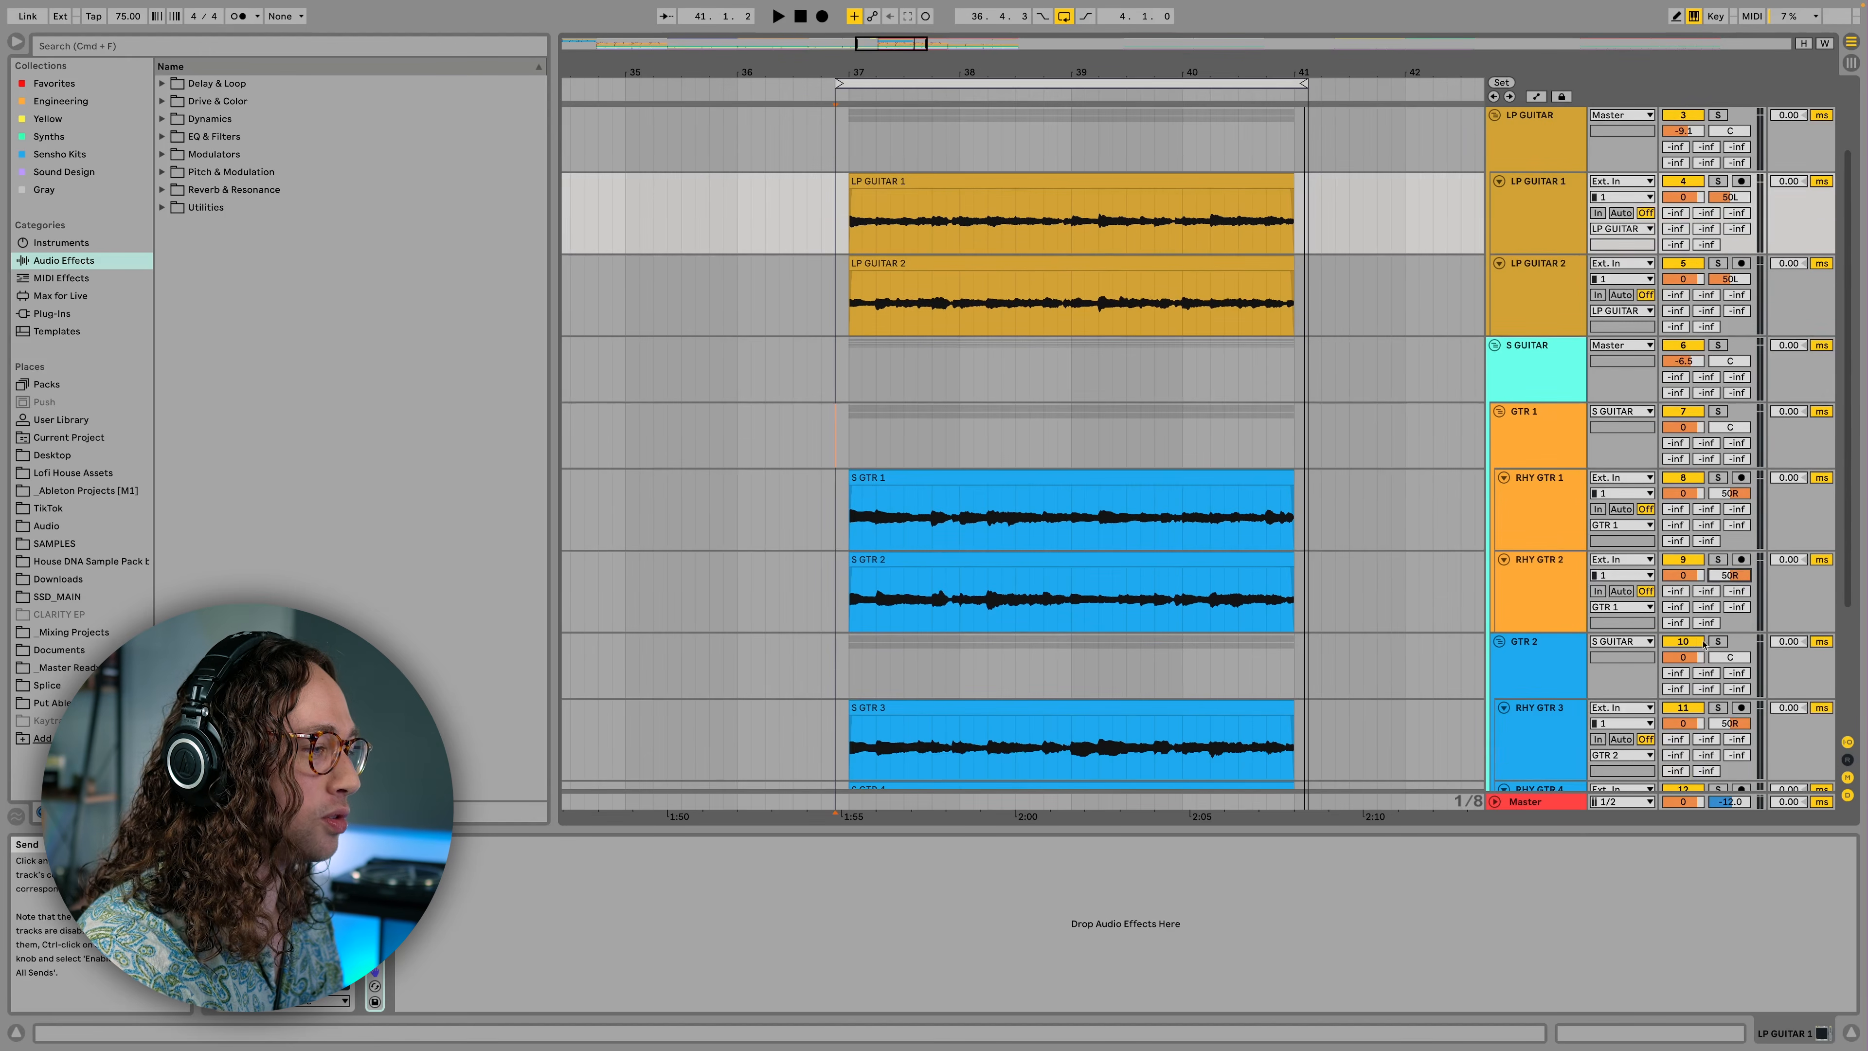
pyautogui.scroll(3, 881, 255)
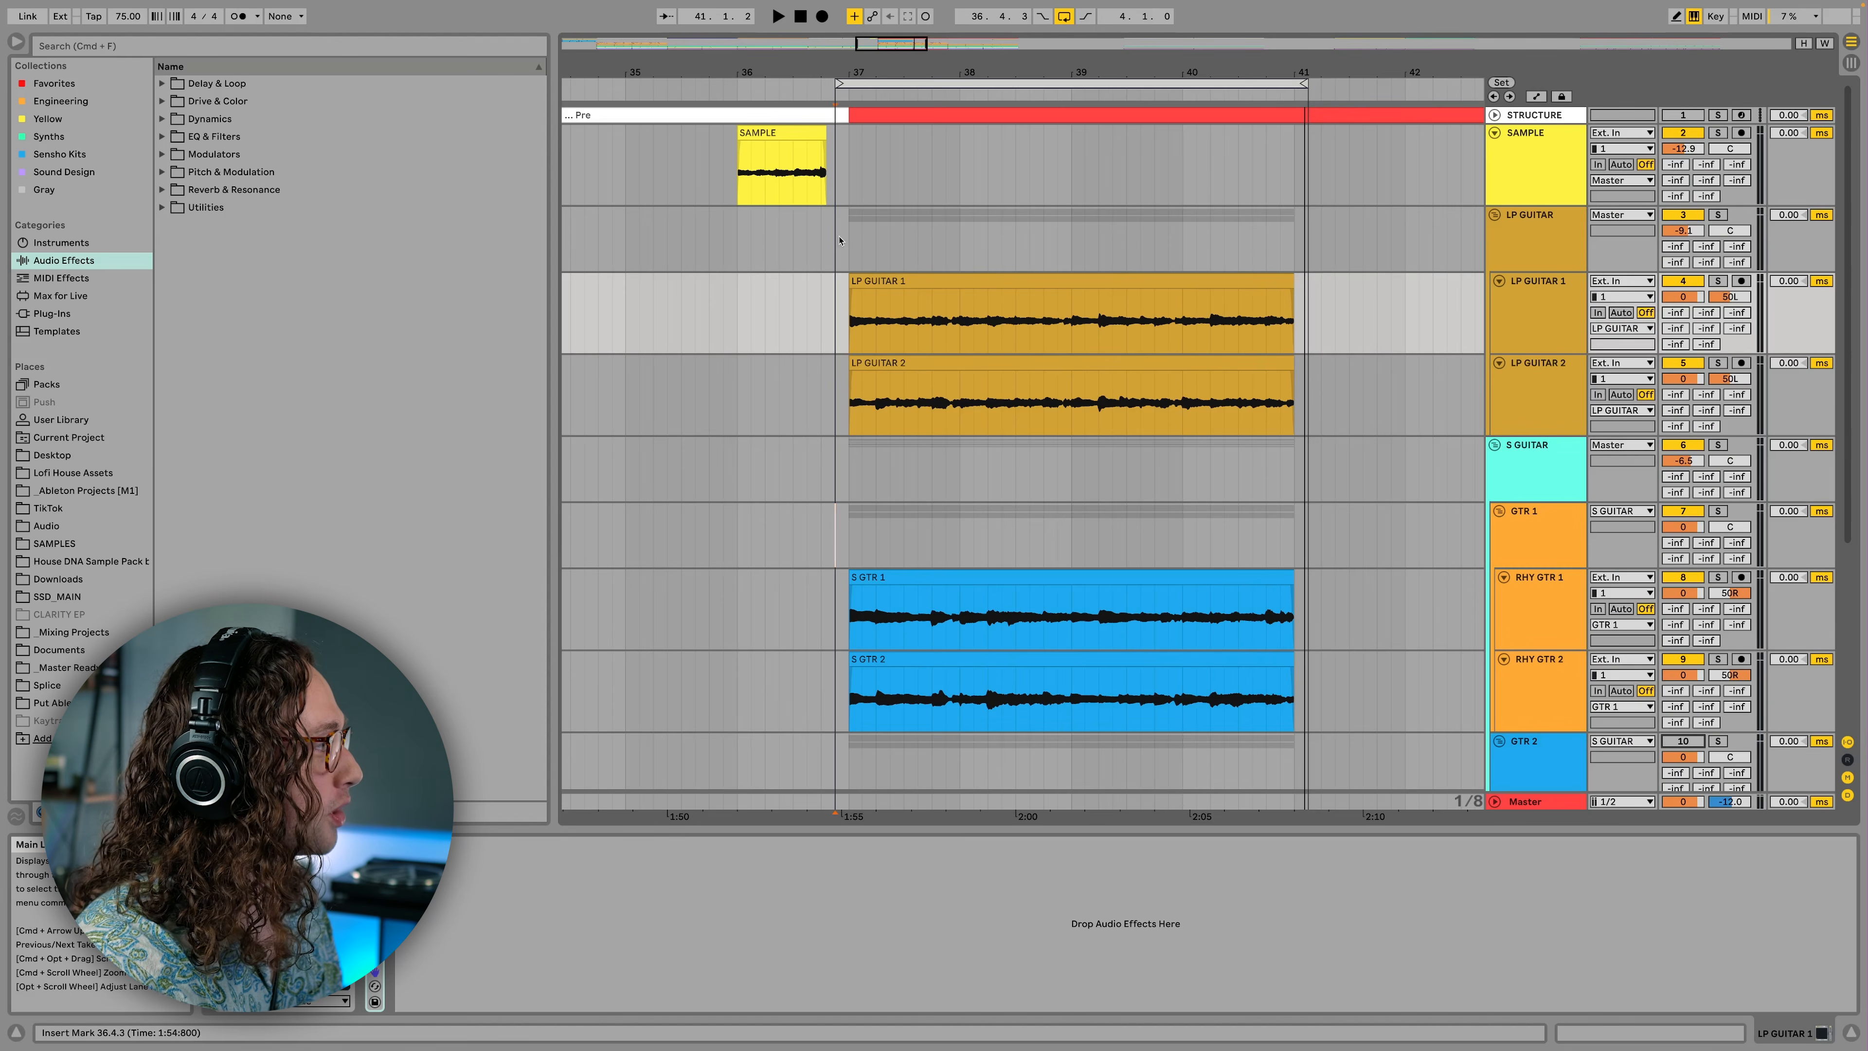
# - Play the LP GUITAR and GTR 1 pairs together from 36.4.3
pyautogui.click(840, 241)
pyautogui.press('Down')
pyautogui.press('Down')
pyautogui.press('space')
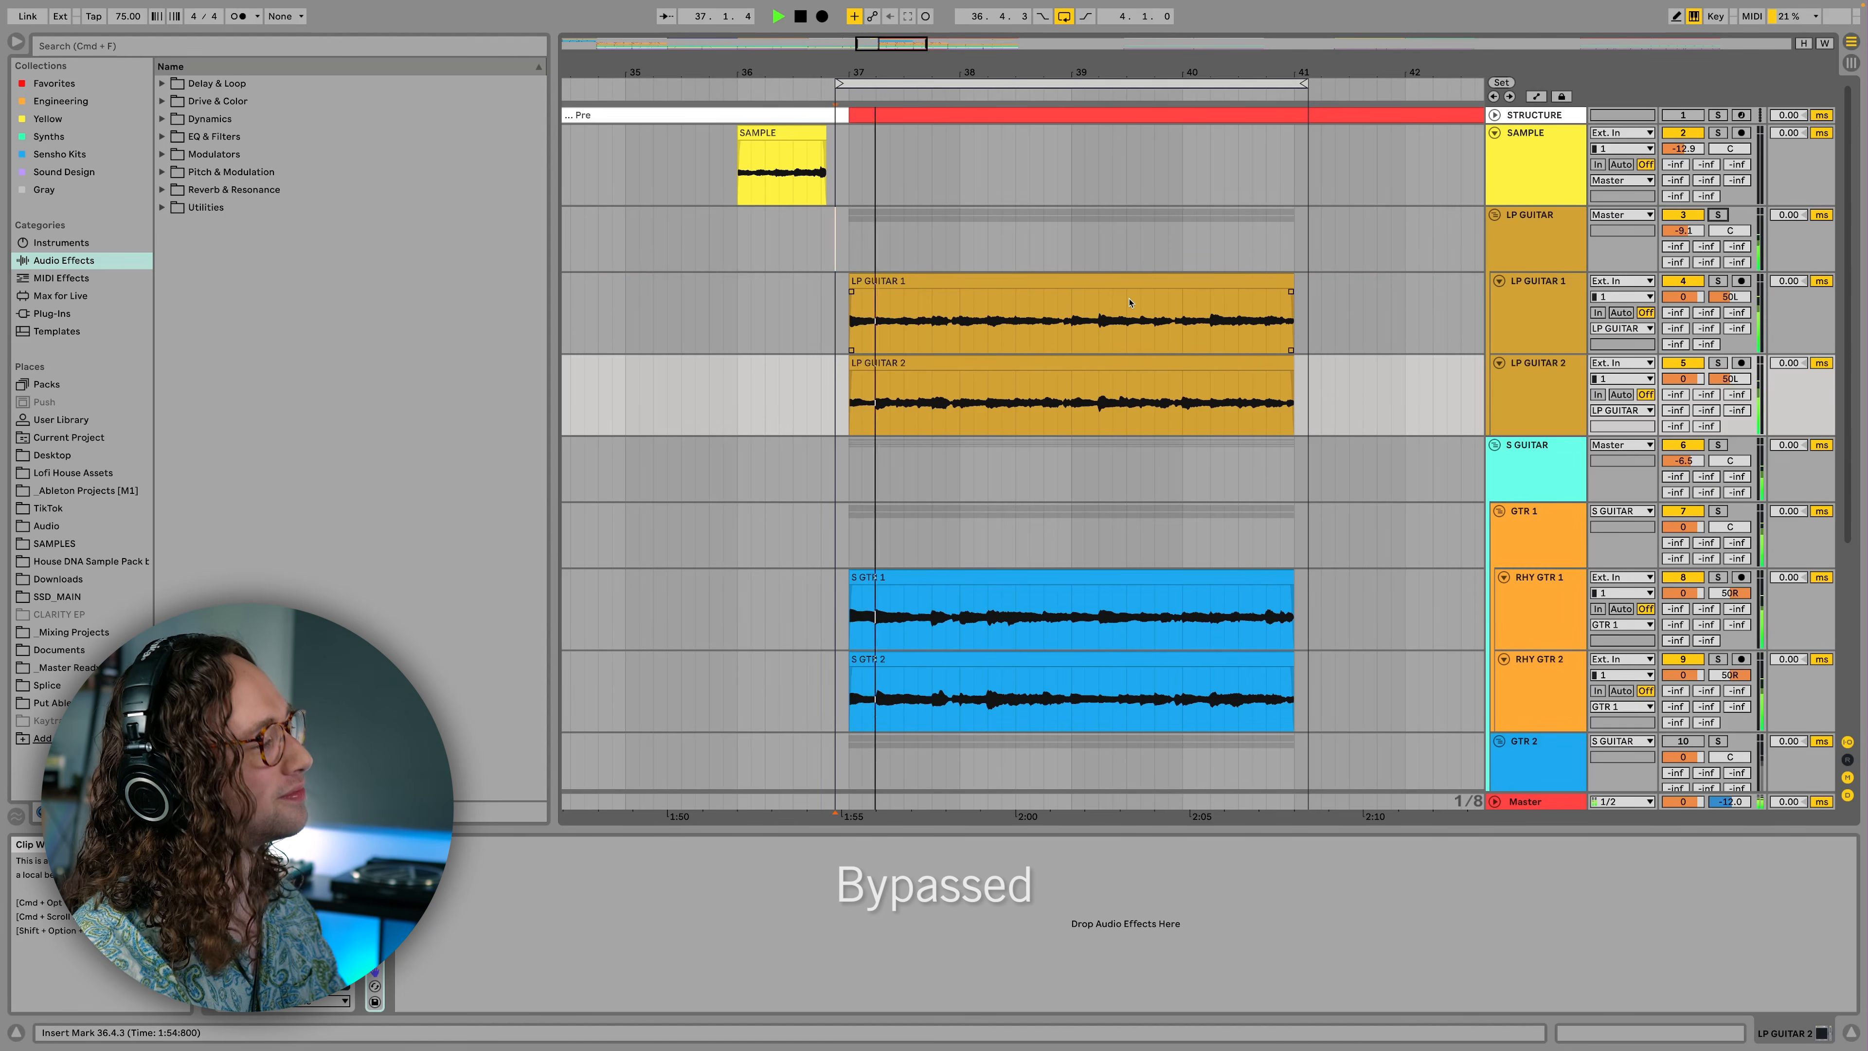